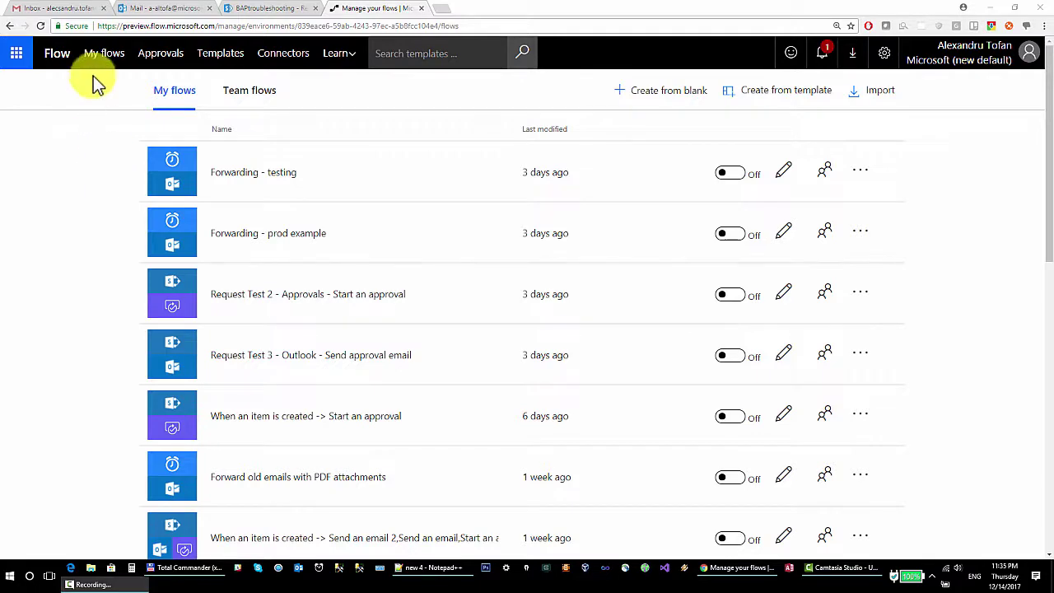
Leave the Flow list of switched-off flows and show the empty Gmail inbox.
{"action": "left_click", "coordinate": [37, 9]}
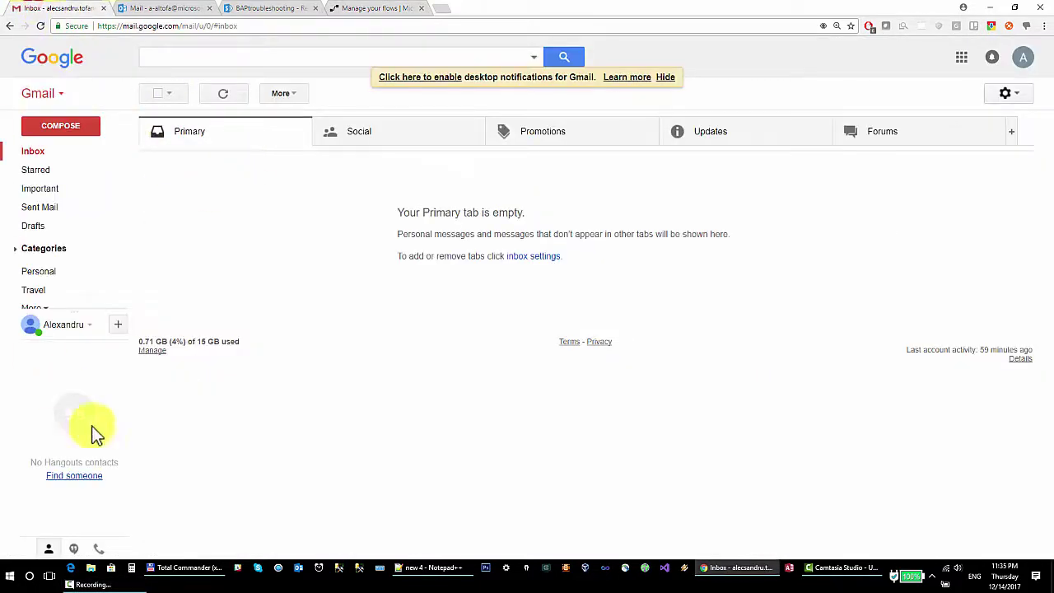
Check the empty AcctNoReply folder in Outlook, then go to the SharePoint Requests list.
{"action": "left_click", "coordinate": [197, 9]}
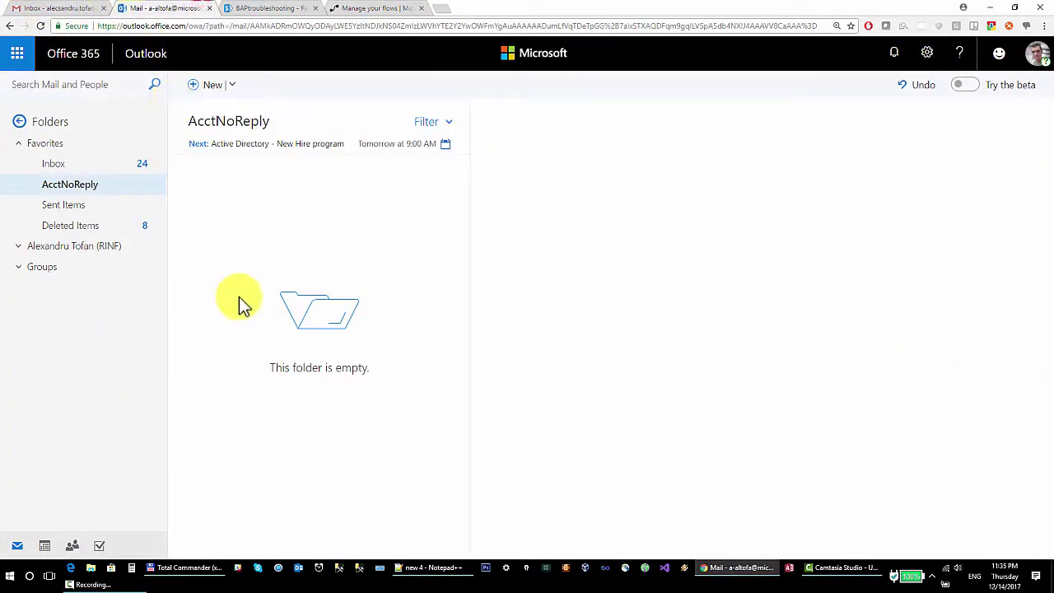
{"action": "left_click", "coordinate": [275, 8]}
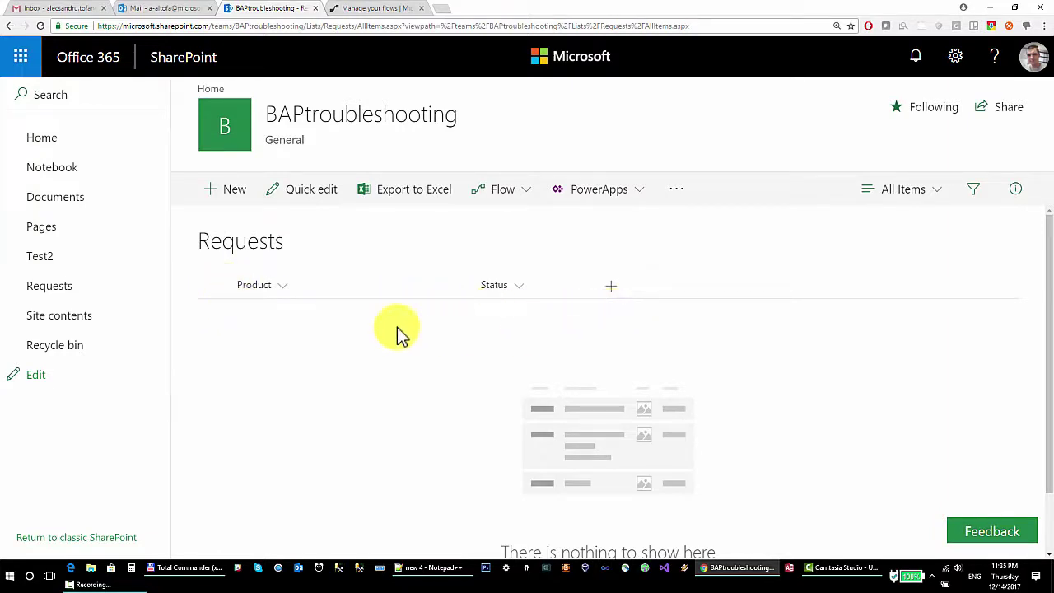
Return from the empty SharePoint Requests list to Microsoft Flow's My flows list.
{"action": "left_click", "coordinate": [362, 8]}
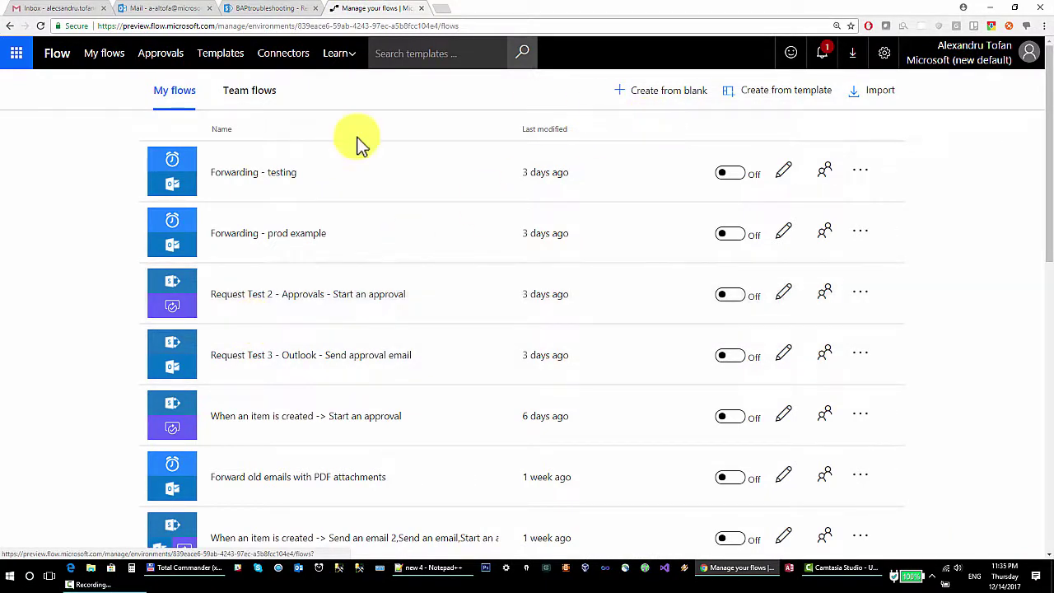
Create a blank flow from the SharePoint 'When an item is created' trigger, after a glance at Requests.
{"action": "left_click", "coordinate": [674, 99]}
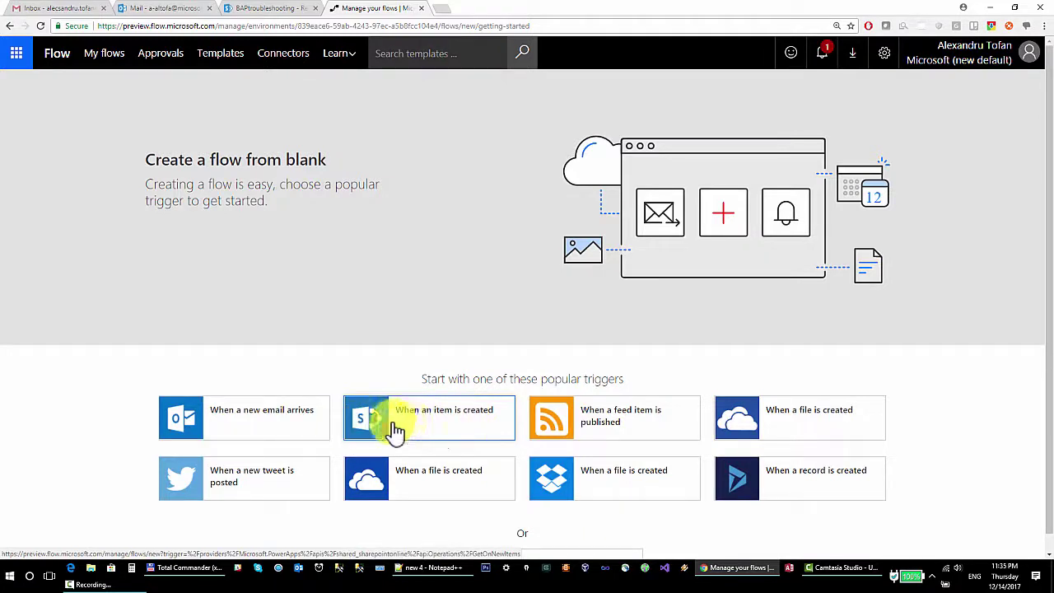
{"action": "left_click", "coordinate": [251, 8]}
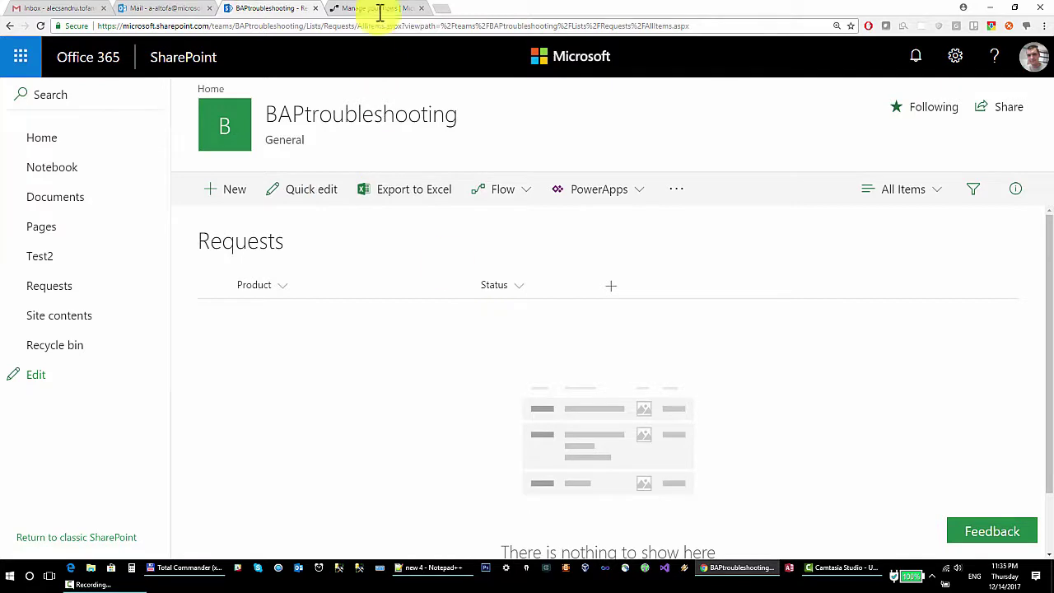
{"action": "left_click", "coordinate": [379, 8]}
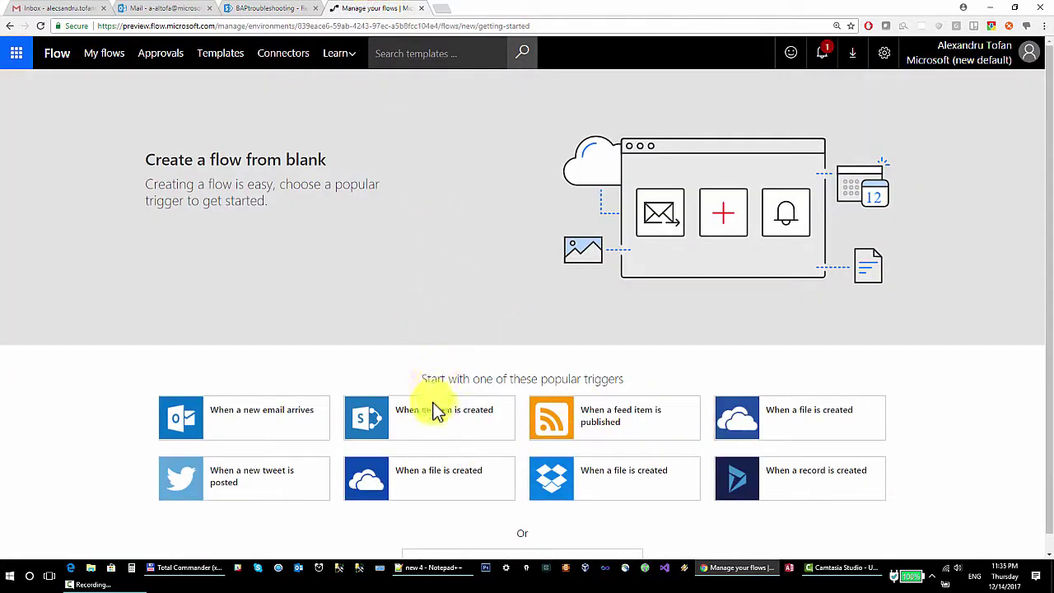
{"action": "left_click", "coordinate": [421, 430]}
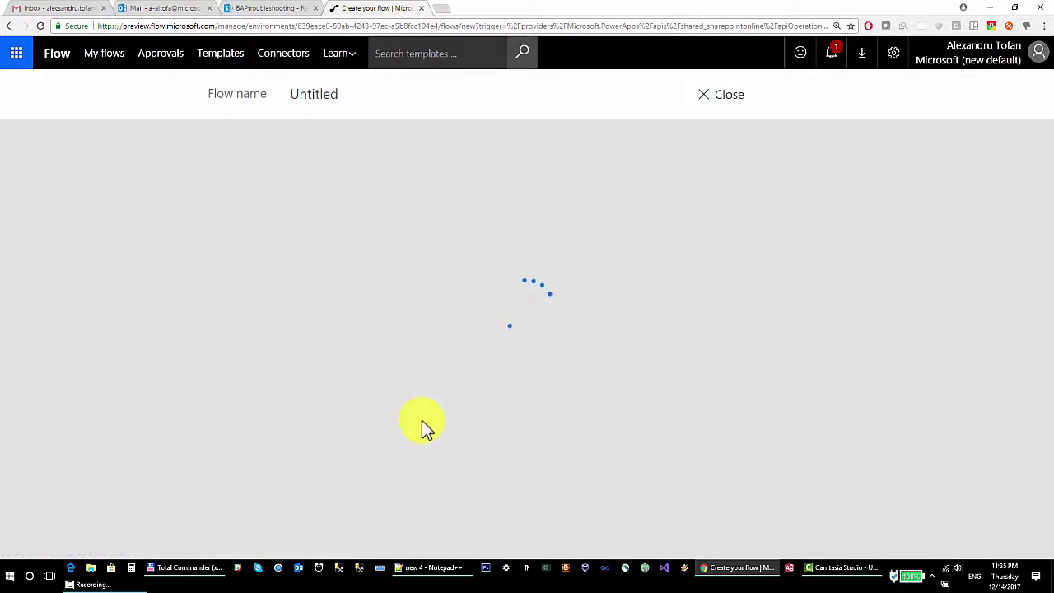
Name the flow 'Start an approval' and set its Site Address to Enter custom value.
{"action": "left_click", "coordinate": [349, 94]}
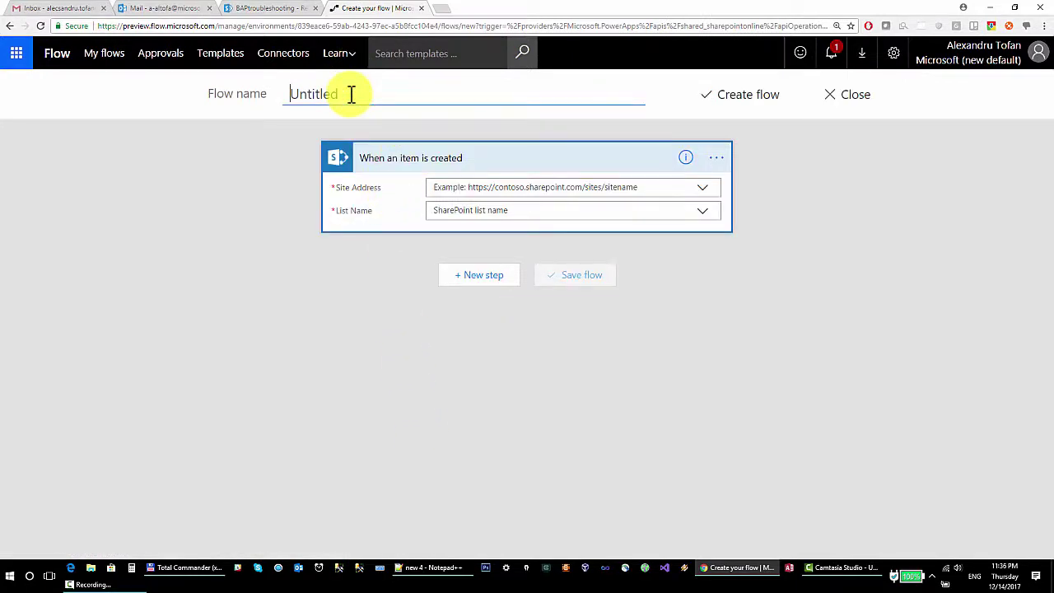
{"action": "type", "text": "Start an approval"}
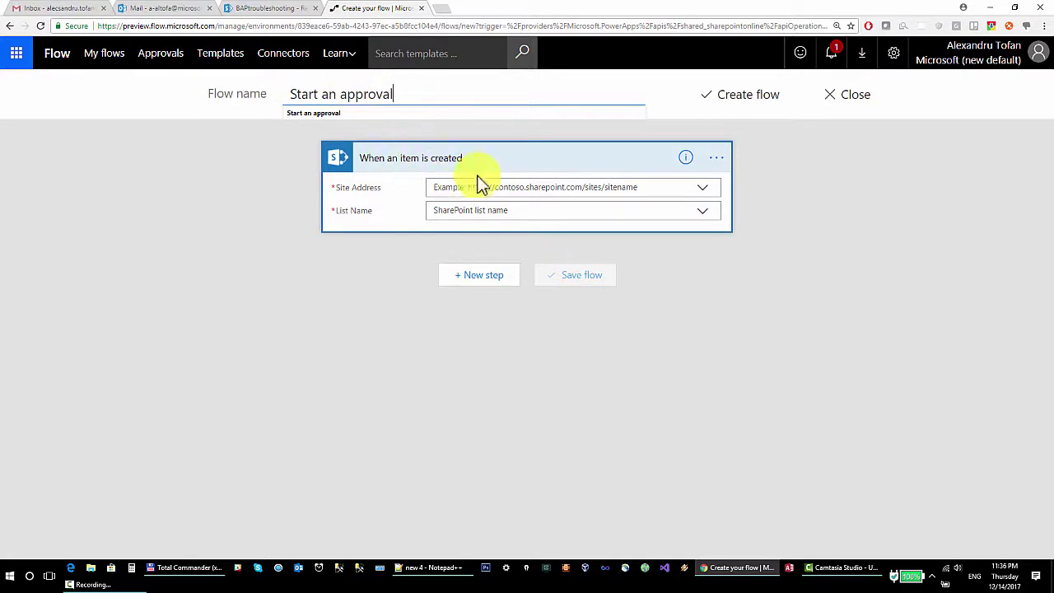
{"action": "left_click", "coordinate": [492, 194]}
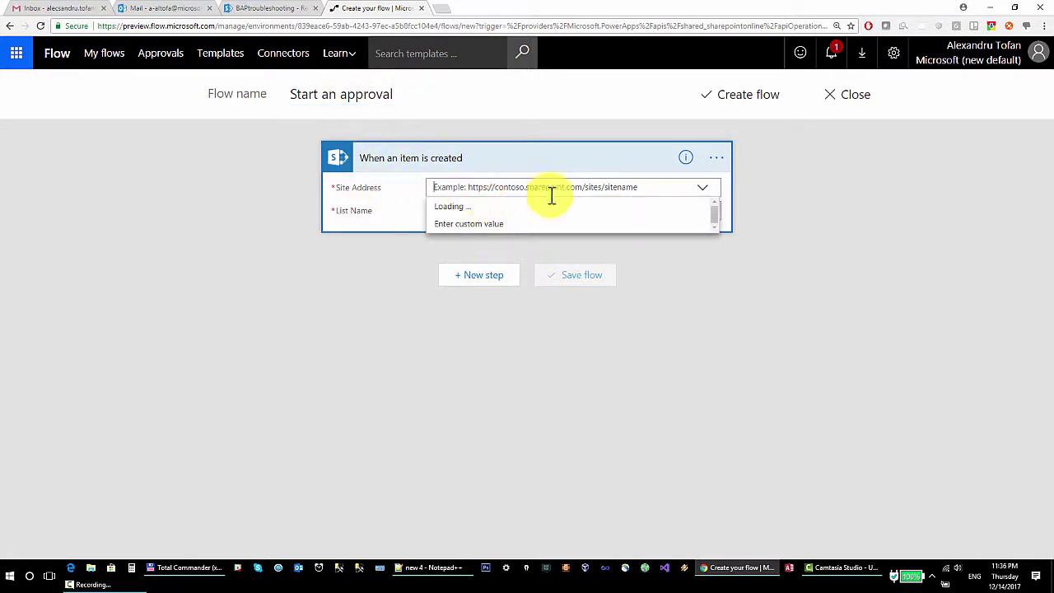
{"action": "left_click", "coordinate": [461, 226]}
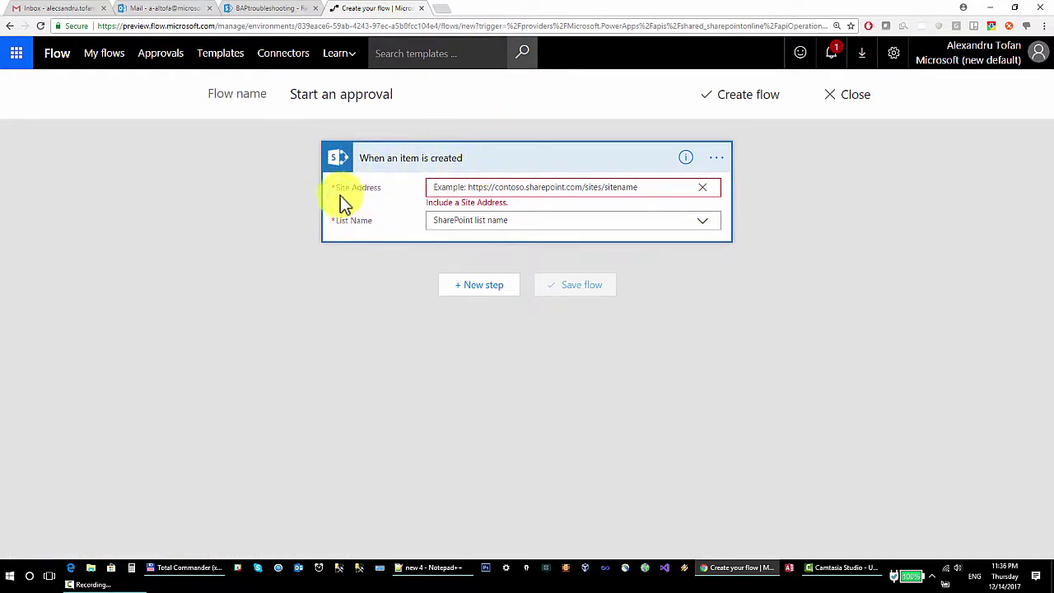
Copy the BAPtroubleshooting site URL from SharePoint and paste it into the trigger's Site Address.
{"action": "left_click", "coordinate": [247, 8]}
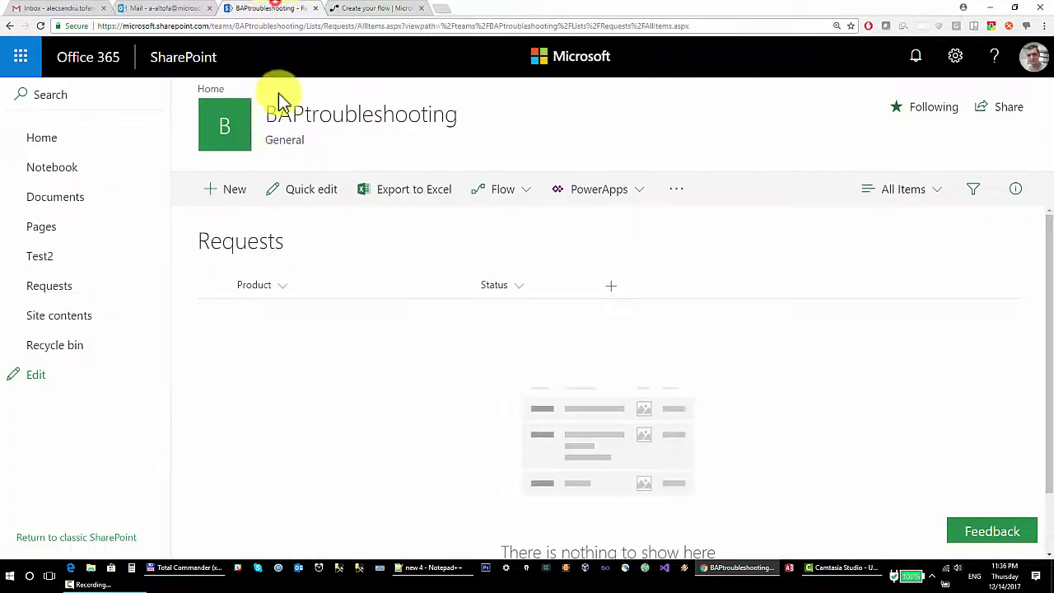
{"action": "left_click", "coordinate": [294, 26]}
{"action": "left_click", "coordinate": [301, 25]}
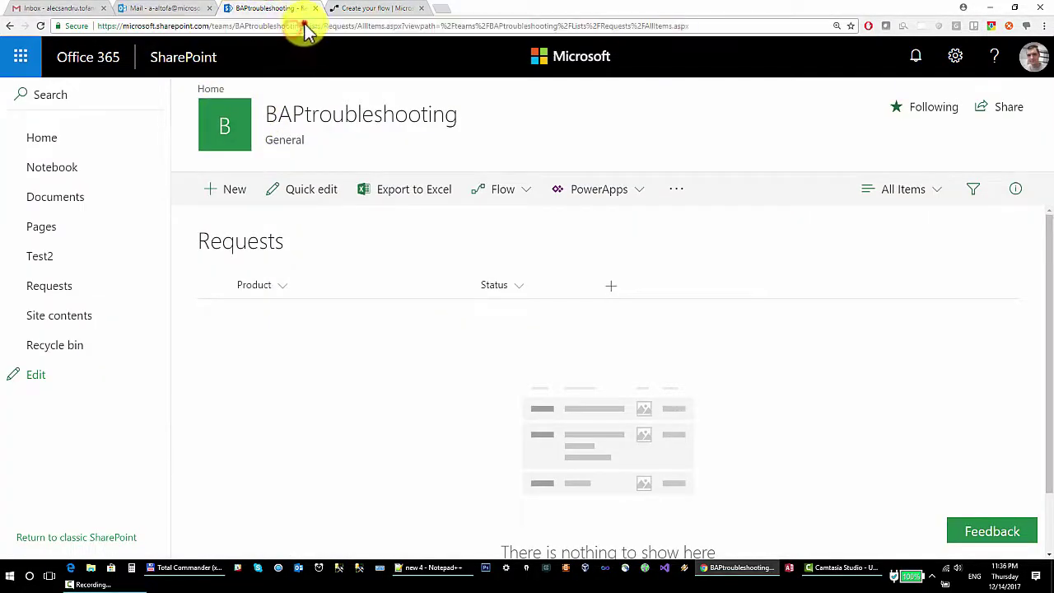
{"action": "left_click_drag", "start_coordinate": [305, 26], "coordinate": [244, 33]}
{"action": "right_click", "coordinate": [243, 33]}
{"action": "left_click", "coordinate": [291, 76]}
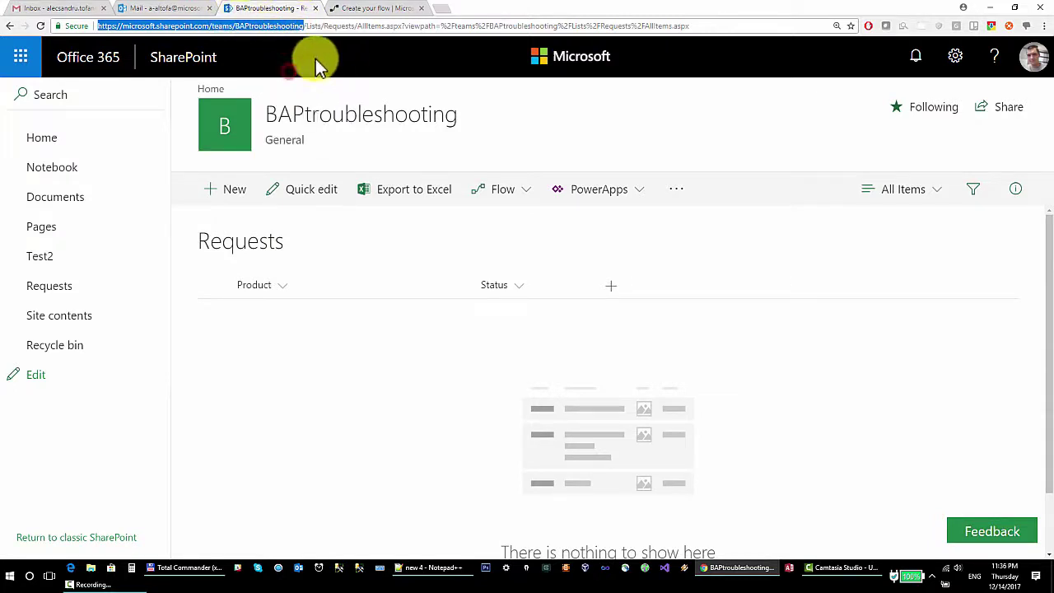
{"action": "left_click", "coordinate": [408, 15]}
{"action": "right_click", "coordinate": [477, 187]}
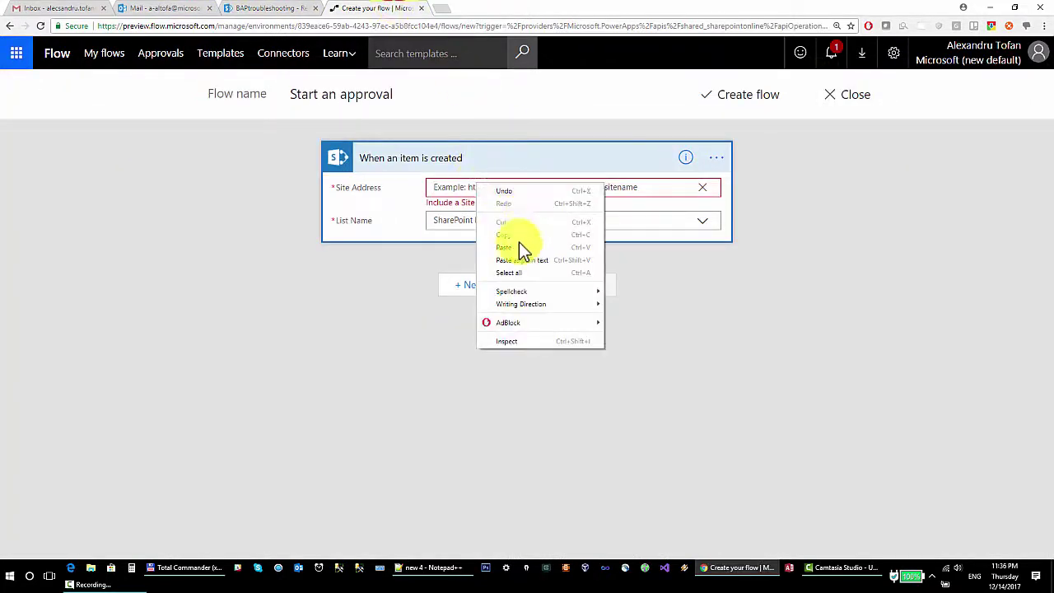
{"action": "left_click", "coordinate": [522, 243]}
Choose the Requests list as the trigger's List Name and show the new-step options.
{"action": "left_click", "coordinate": [448, 209]}
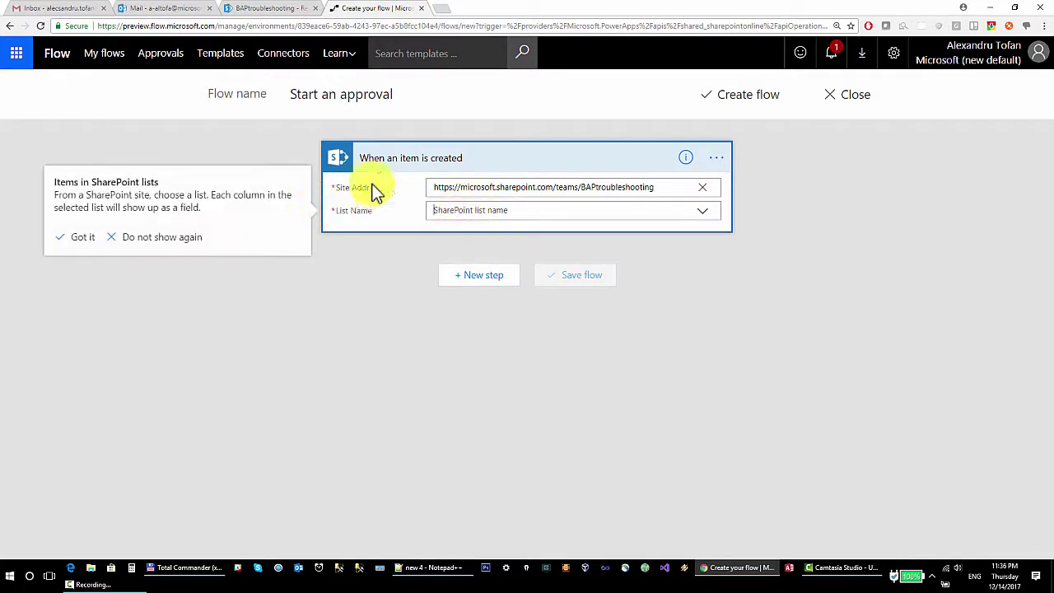
{"action": "left_click", "coordinate": [705, 219]}
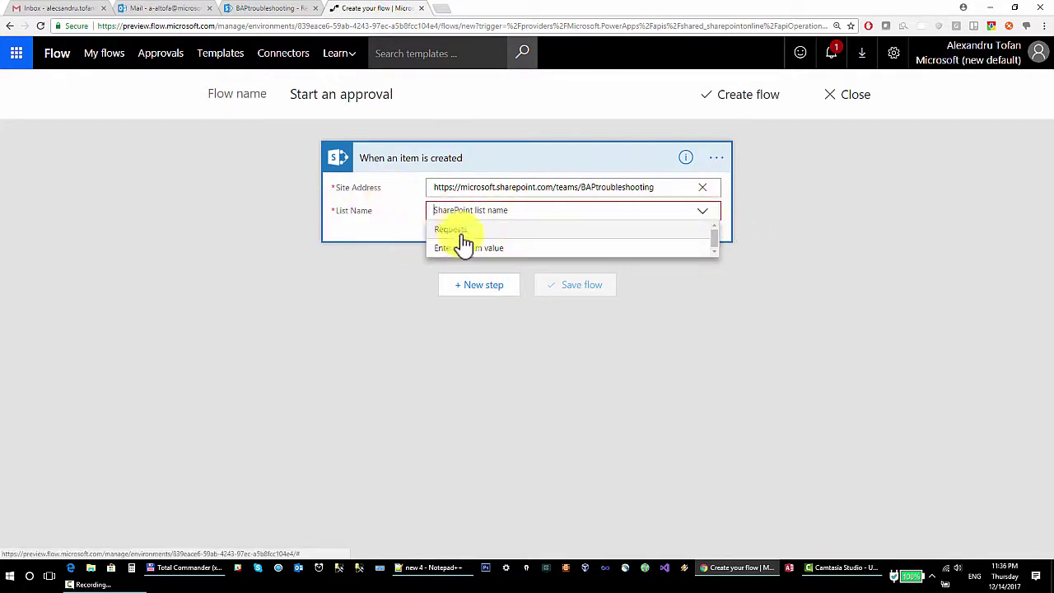
{"action": "left_click", "coordinate": [479, 230]}
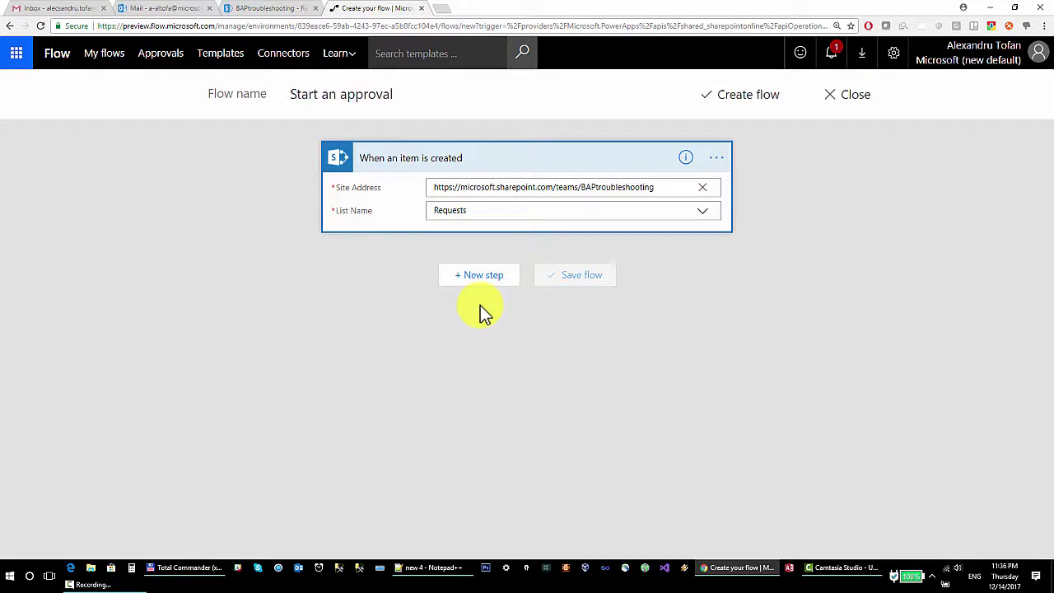
{"action": "left_click", "coordinate": [486, 282]}
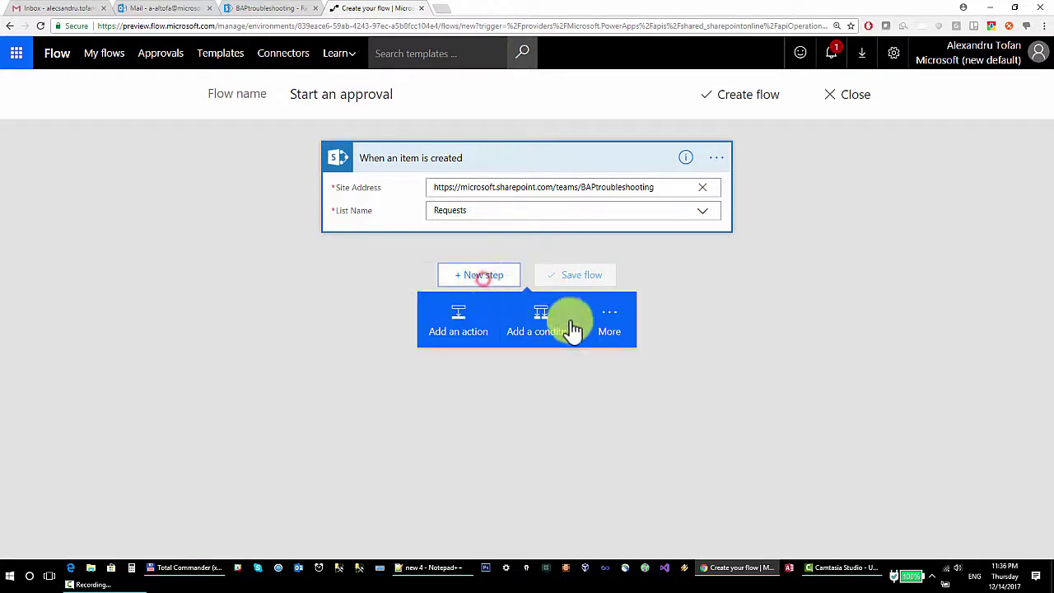
Search 'sta' and add the Approvals 'Start an approval' action below the trigger.
{"action": "left_click", "coordinate": [463, 321]}
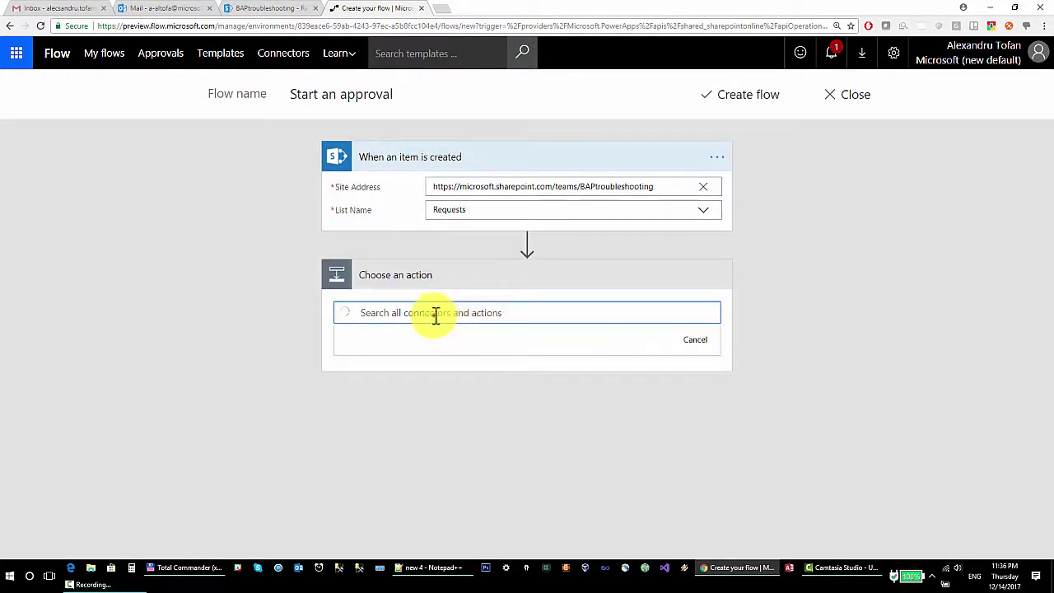
{"action": "type", "text": "start an approval"}
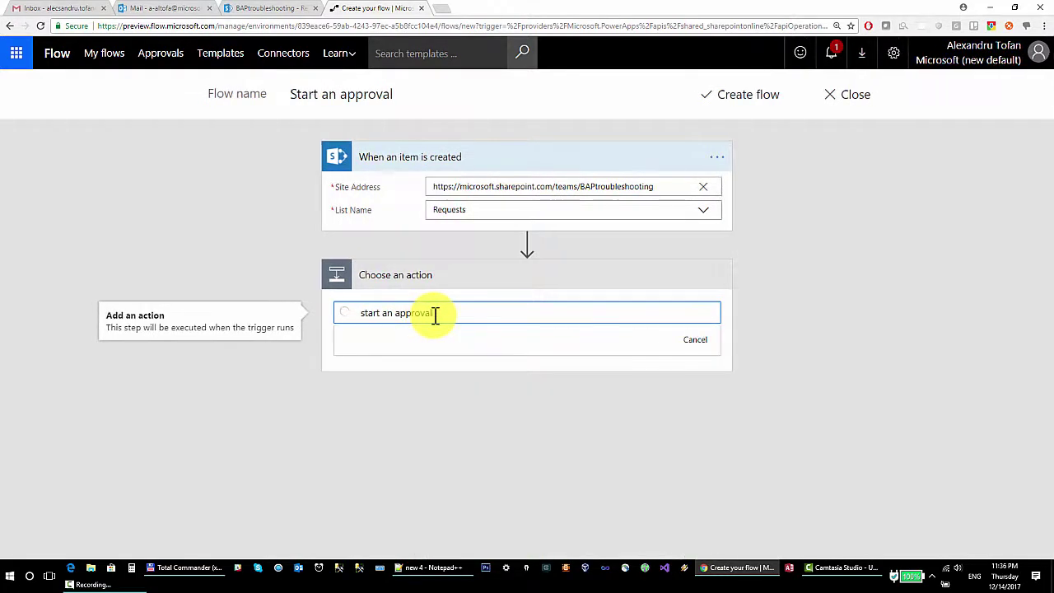
{"action": "scroll", "coordinate": [400, 235], "scroll_direction": "down", "scroll_amount": 1}
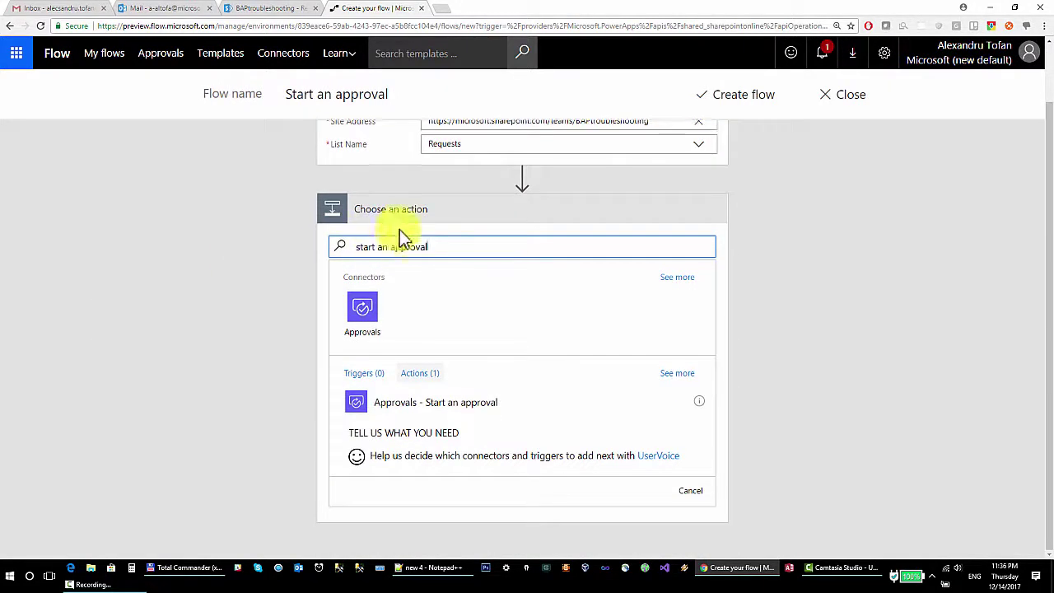
{"action": "left_click", "coordinate": [411, 403]}
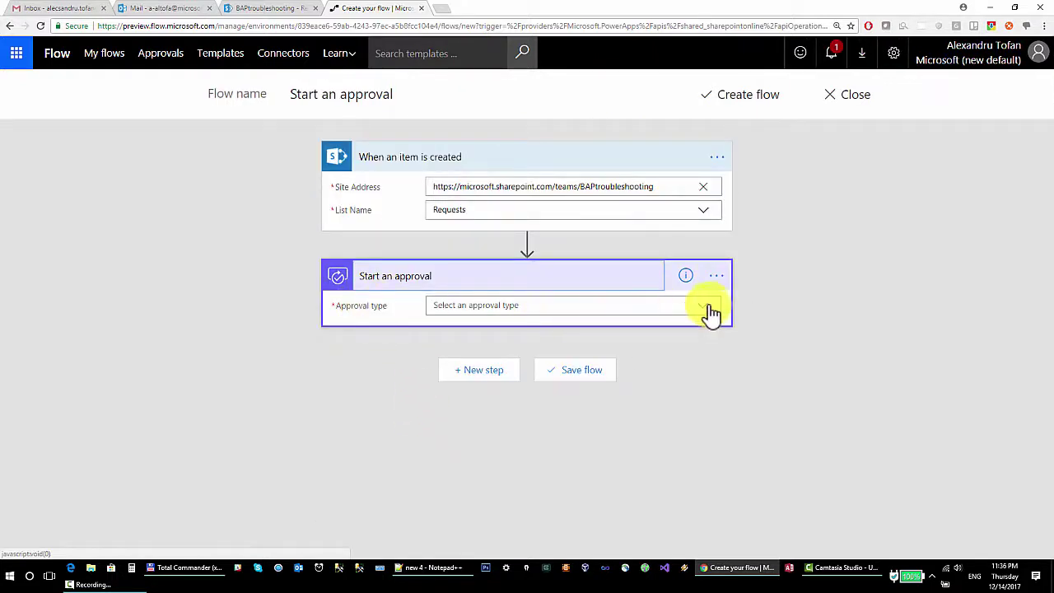
{"action": "left_click", "coordinate": [702, 305]}
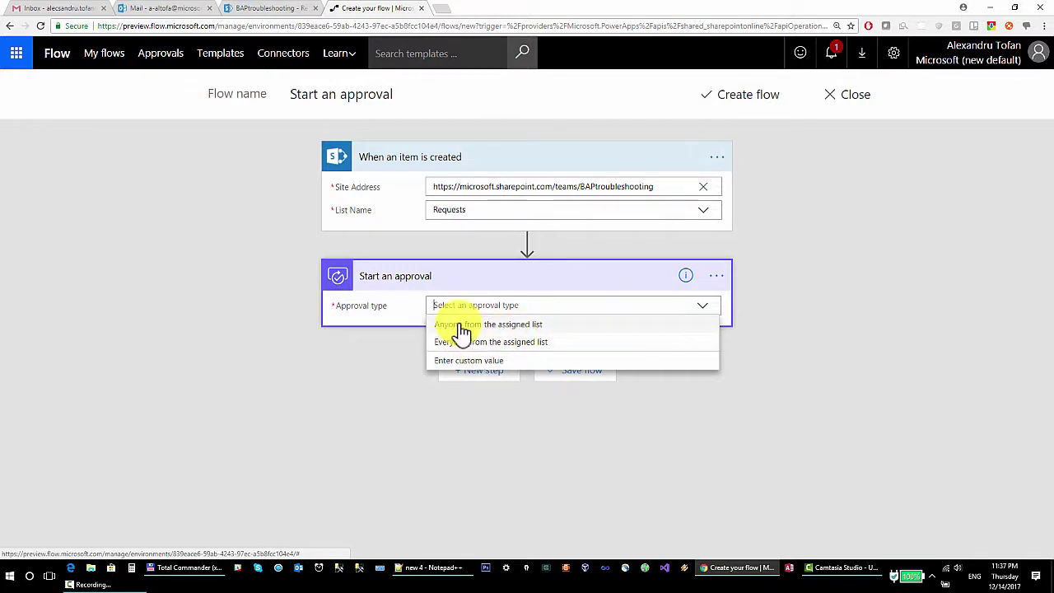
Set the approval type to 'Anyone from the assigned list' and start the title 'Please approve this item:'.
{"action": "left_click", "coordinate": [465, 329]}
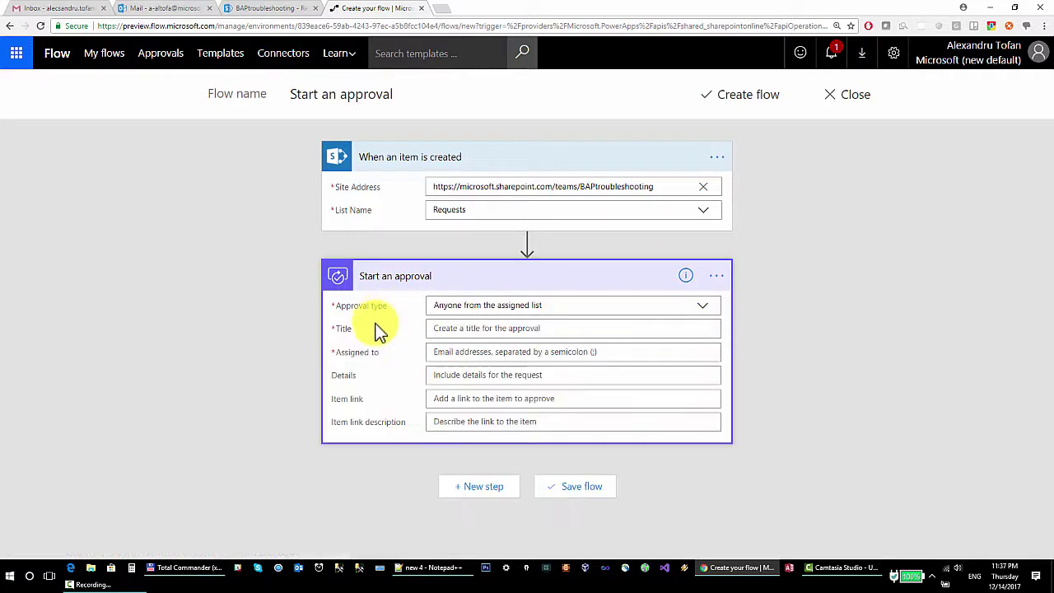
{"action": "left_click", "coordinate": [472, 326]}
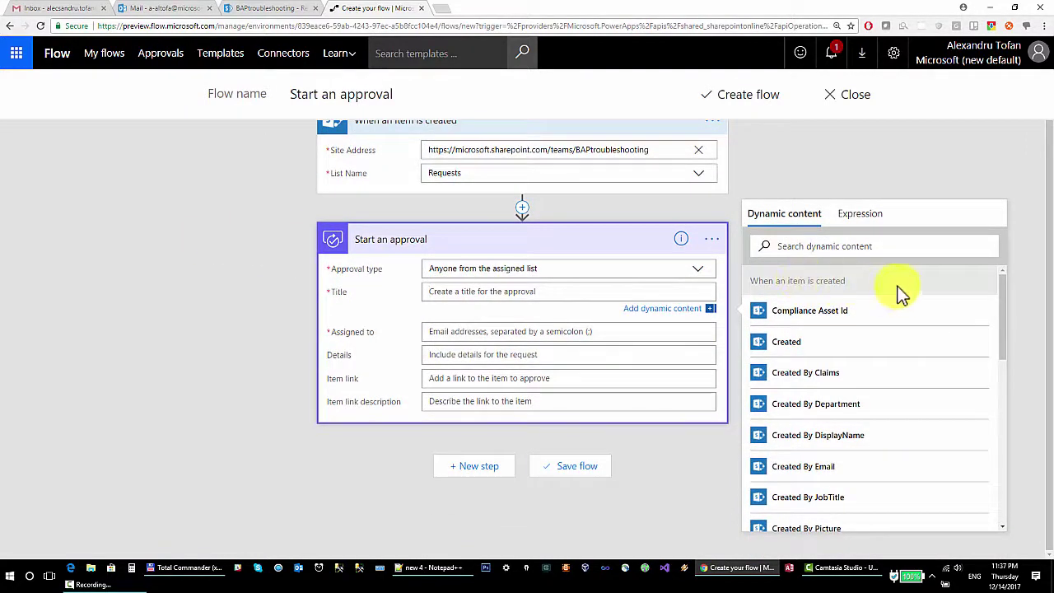
{"action": "type", "text": "PLeas"}
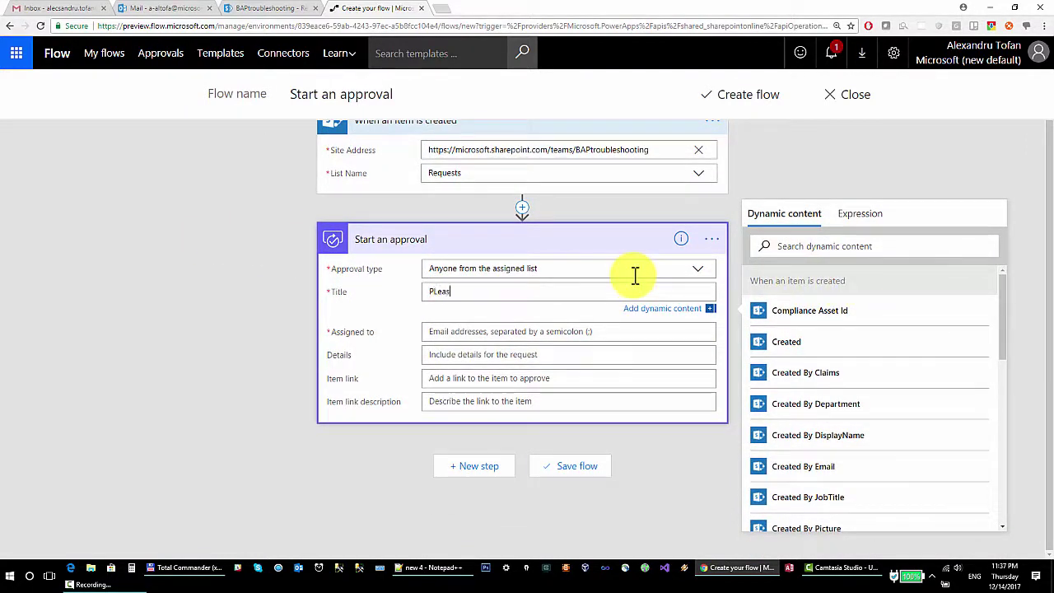
{"action": "key", "text": "BackSpace"}
{"action": "key", "text": "BackSpace"}
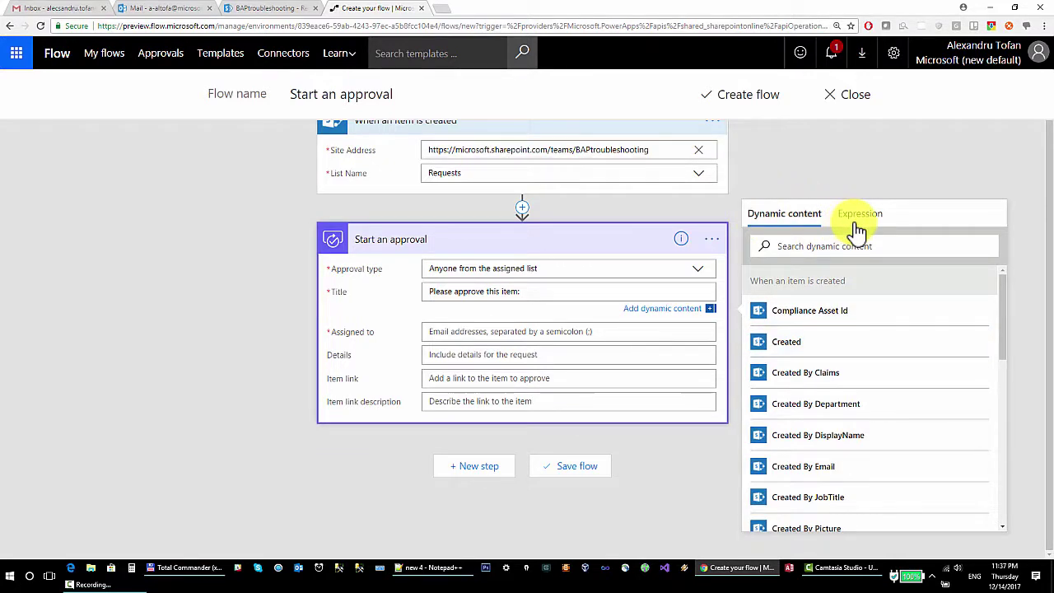
Scroll through the trigger's dynamic content fields, then switch to the empty SharePoint Requests list.
{"action": "scroll", "coordinate": [858, 229], "scroll_direction": "up", "scroll_amount": 1}
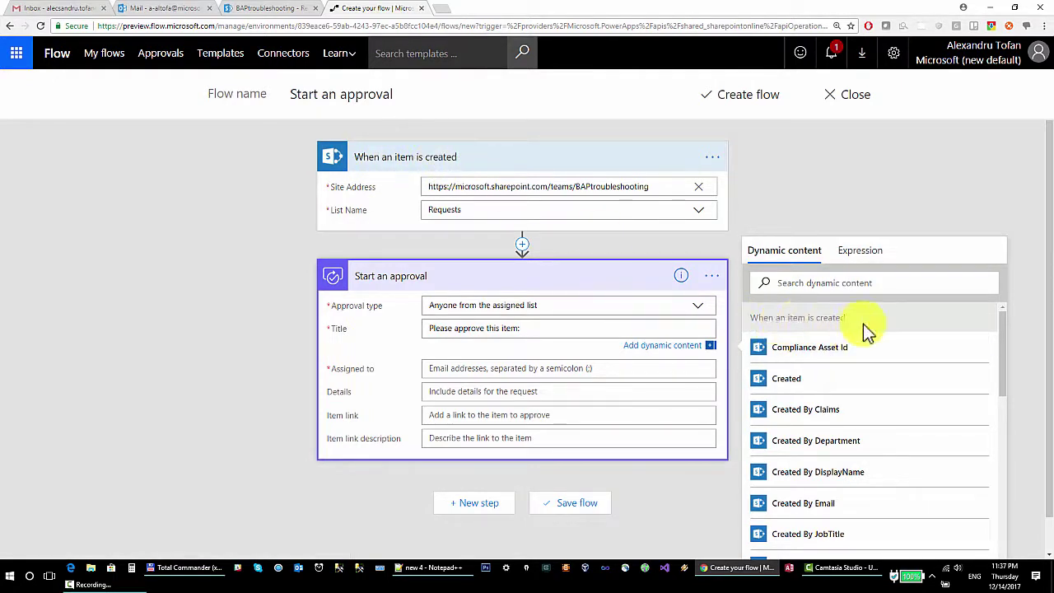
{"action": "left_click_drag", "start_coordinate": [859, 324], "coordinate": [751, 321]}
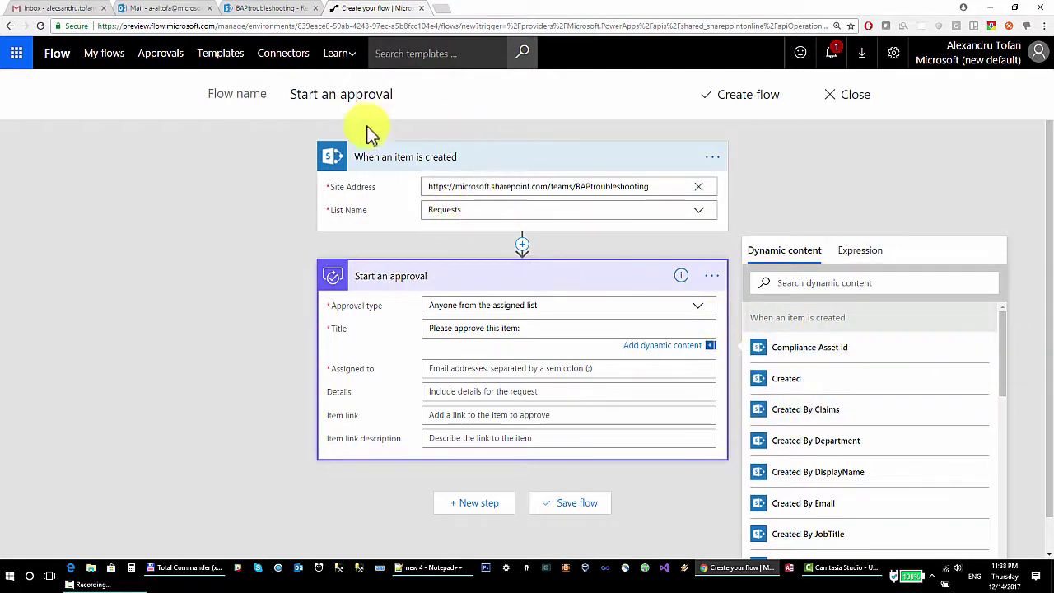
{"action": "scroll", "coordinate": [977, 387], "scroll_direction": "down", "scroll_amount": 3}
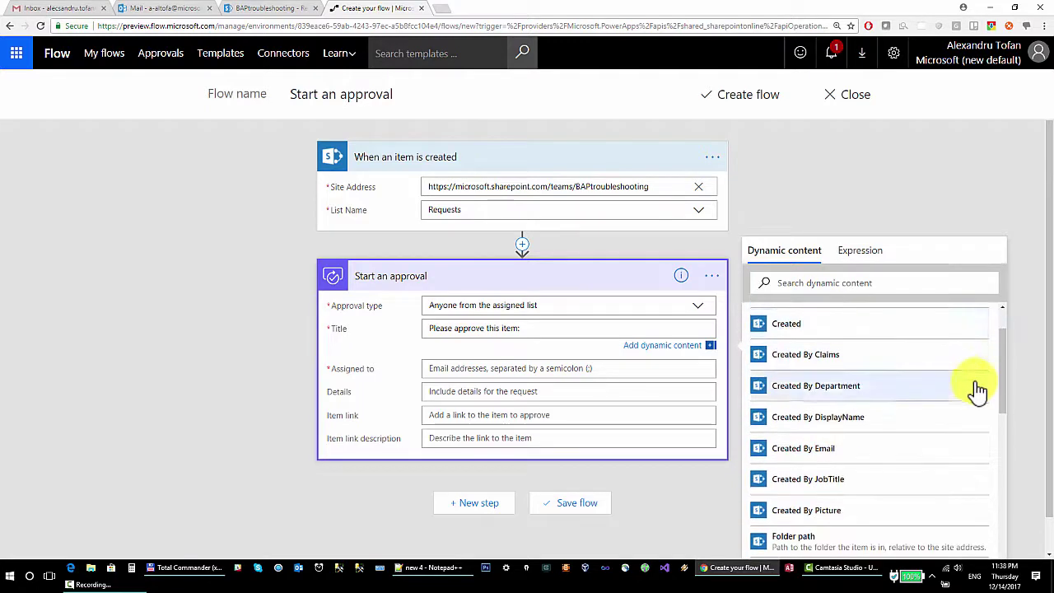
{"action": "scroll", "coordinate": [977, 388], "scroll_direction": "down", "scroll_amount": 5}
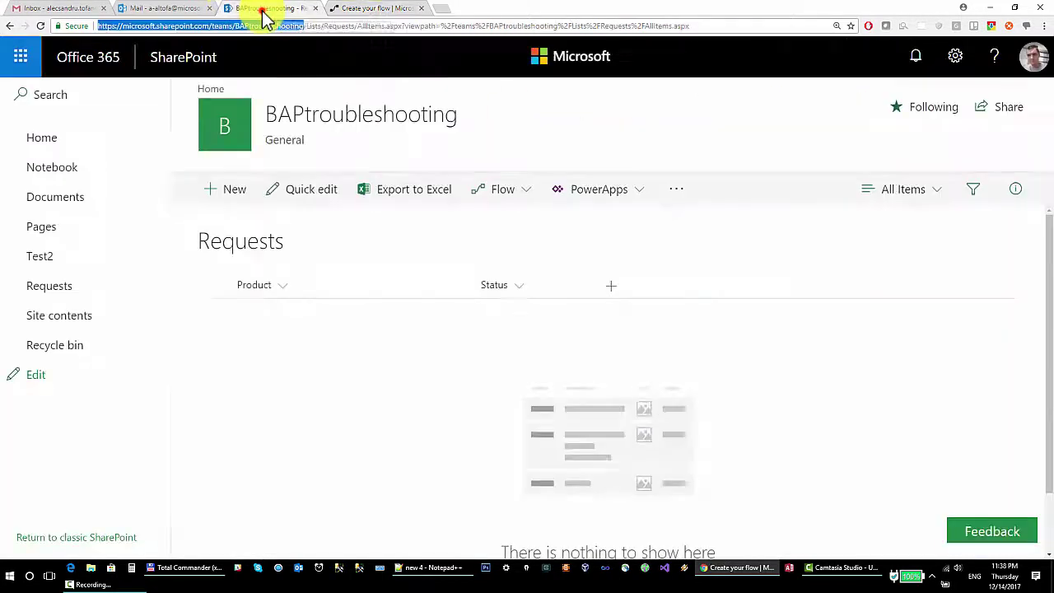
{"action": "left_click", "coordinate": [262, 8]}
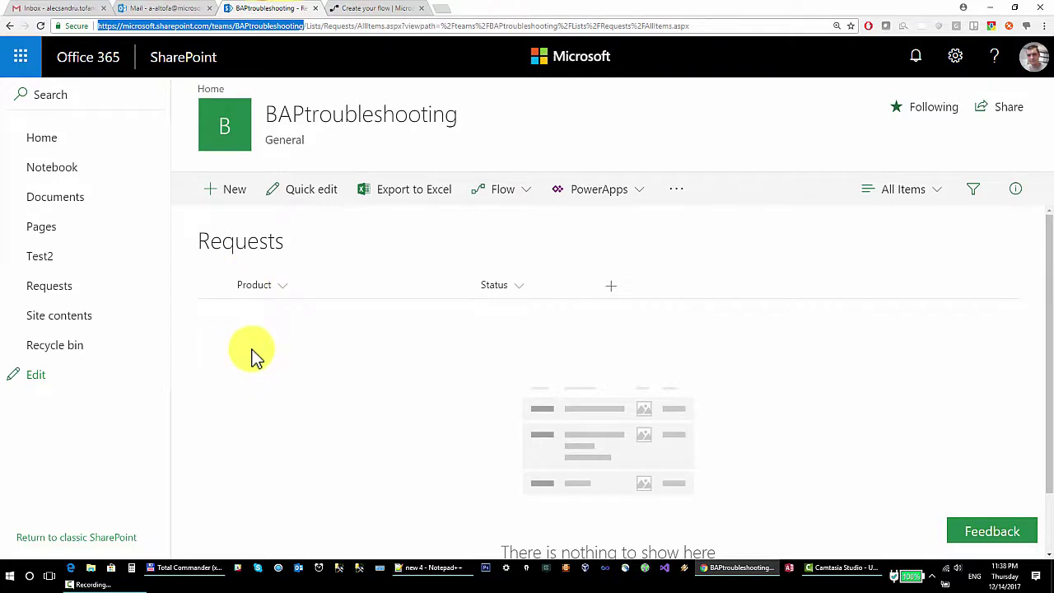
Create and save a new Requests item with Product 'Laptop', leaving Status empty.
{"action": "left_click", "coordinate": [235, 190]}
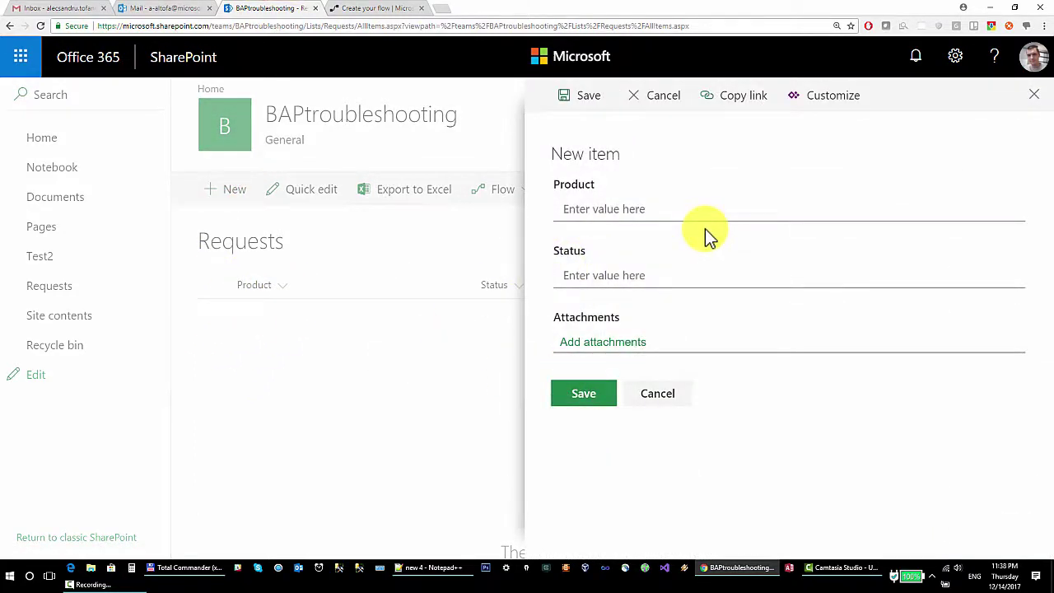
{"action": "left_click", "coordinate": [645, 208]}
{"action": "type", "text": "Laptop"}
{"action": "key", "text": "Tab"}
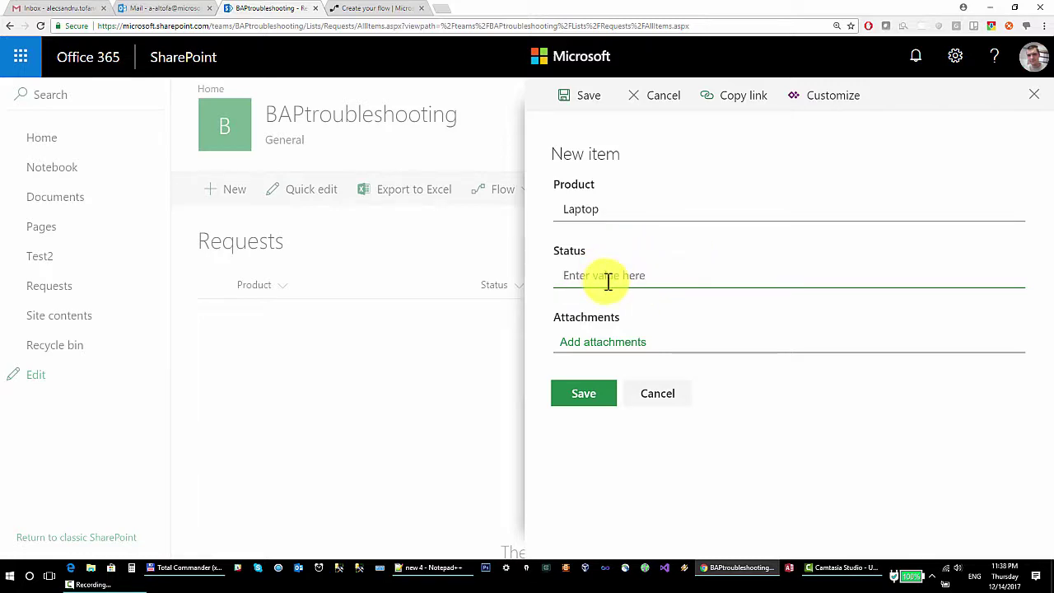
{"action": "left_click", "coordinate": [582, 393]}
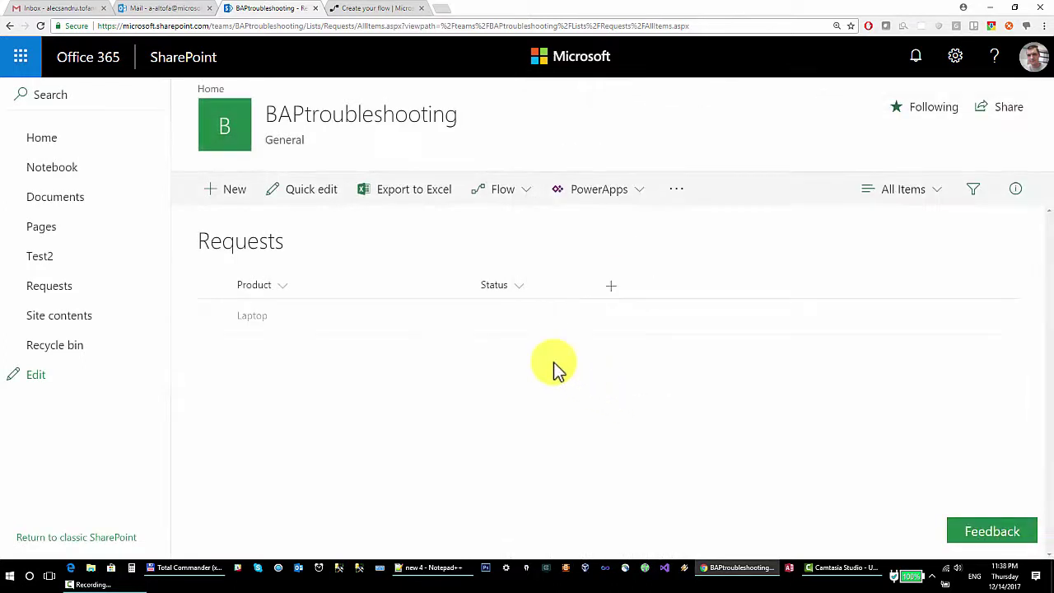
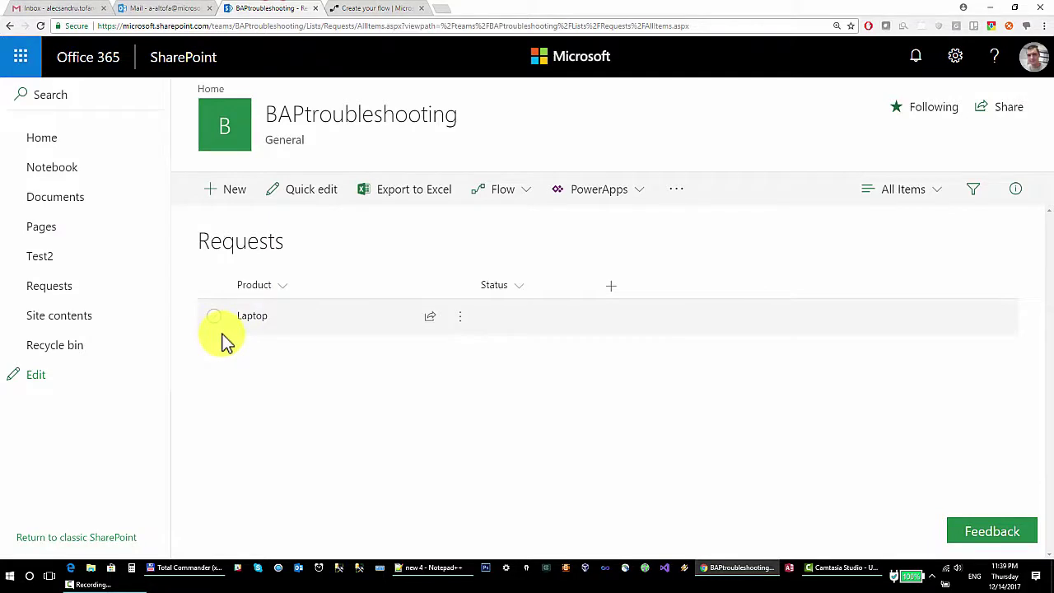
Return to the approval flow editor in the 'Create your flow' tab.
{"action": "left_click", "coordinate": [404, 8]}
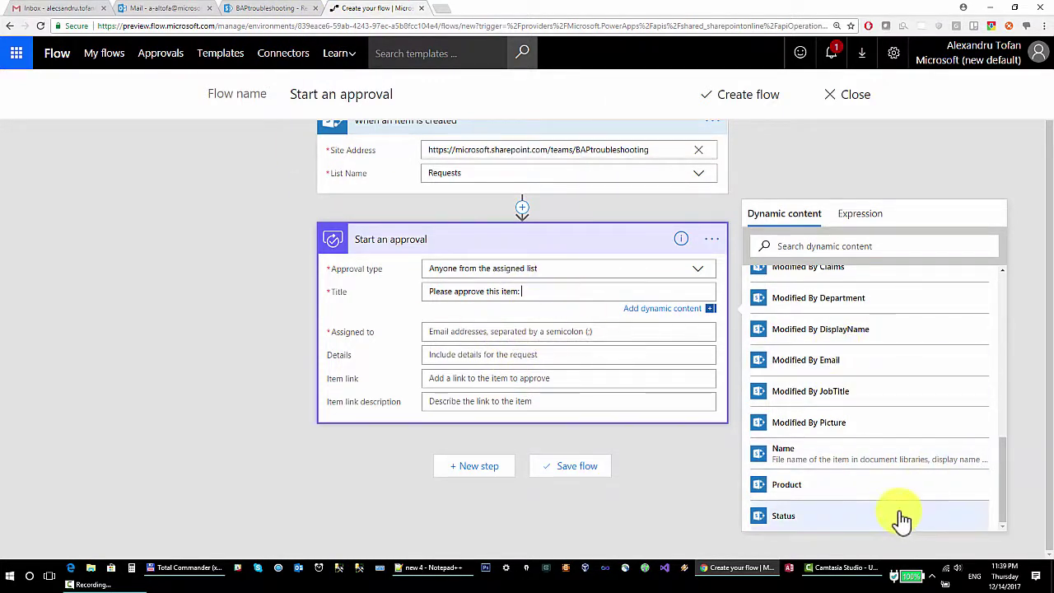
Append the Product dynamic value to the title 'Please approve this item:', removing the duplicate token.
{"action": "left_click", "coordinate": [852, 492]}
{"action": "left_click", "coordinate": [779, 486]}
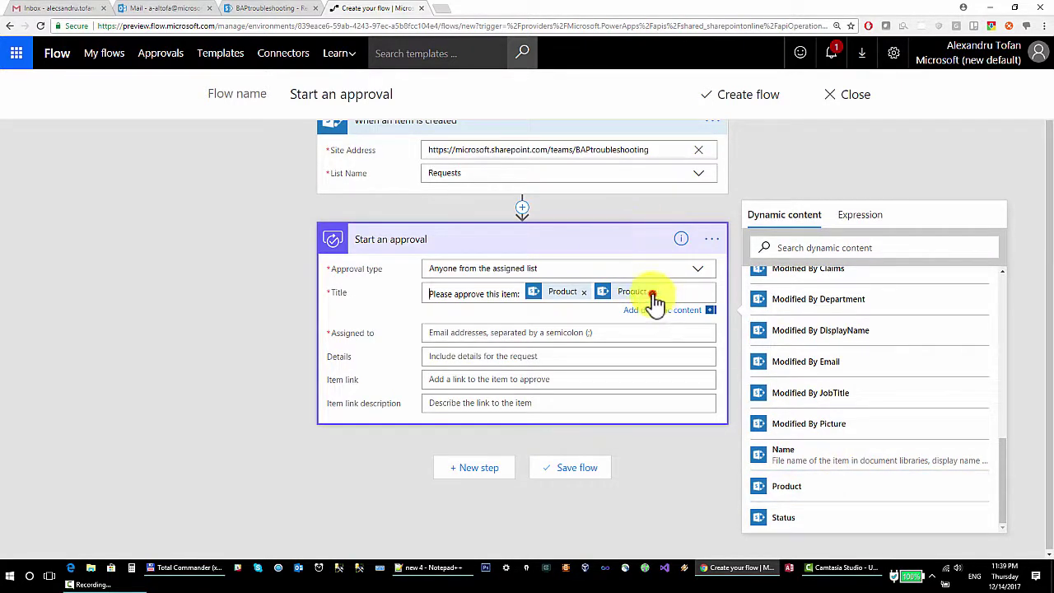
{"action": "left_click", "coordinate": [652, 293]}
{"action": "left_click", "coordinate": [565, 332]}
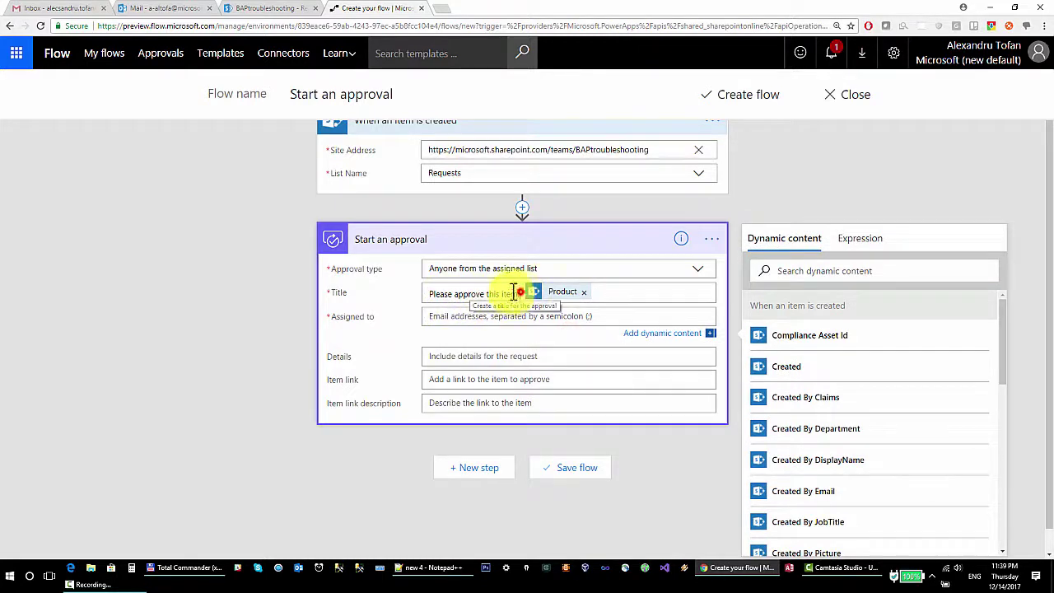
{"action": "left_click_drag", "start_coordinate": [519, 294], "coordinate": [402, 283]}
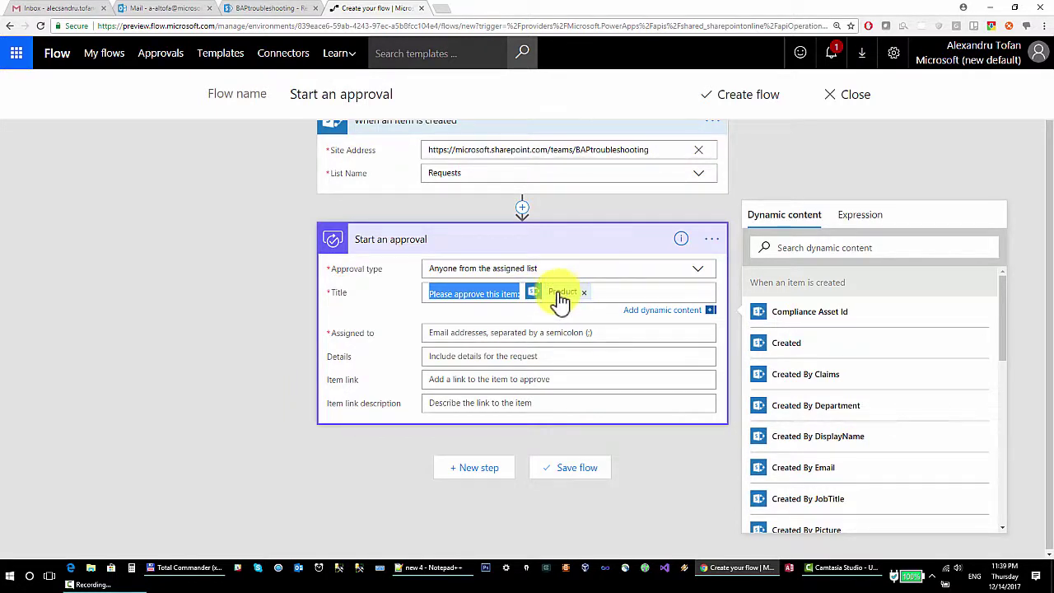
Check the SharePoint Requests list, then come back to the approver field.
{"action": "left_click", "coordinate": [255, 10]}
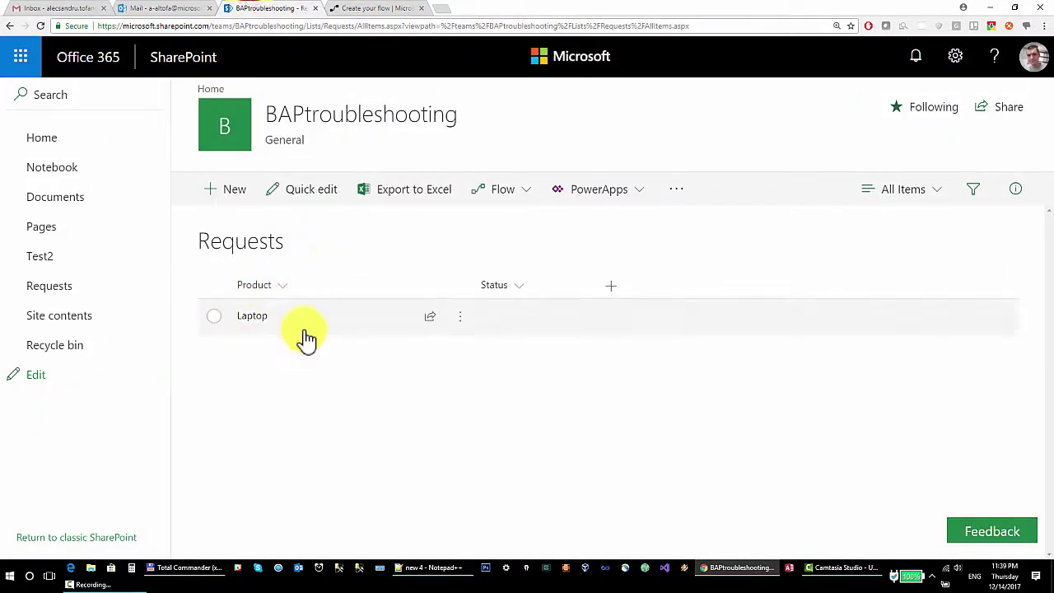
{"action": "left_click", "coordinate": [370, 9]}
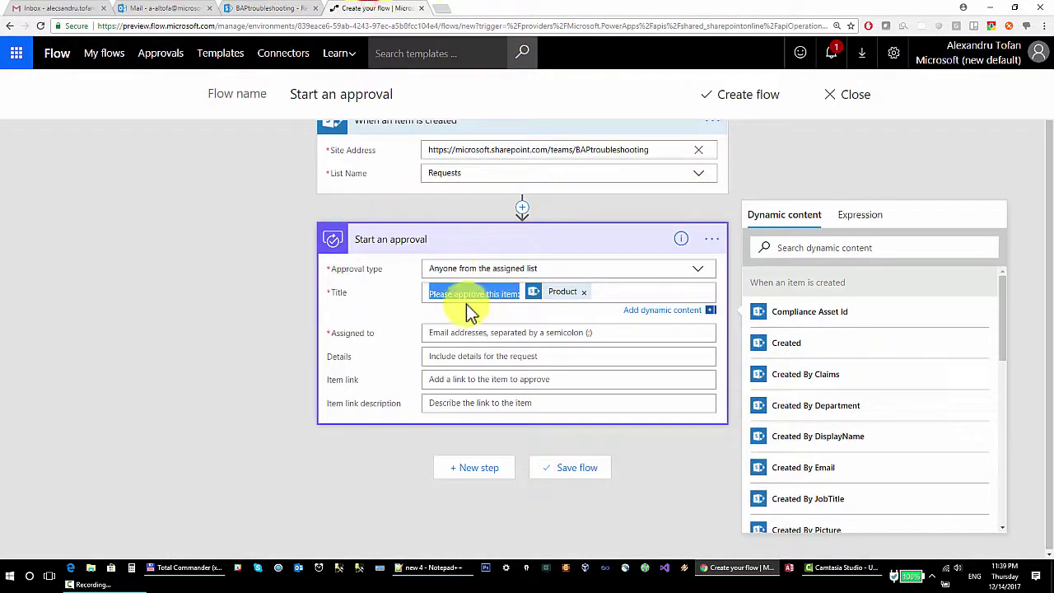
{"action": "left_click", "coordinate": [480, 332]}
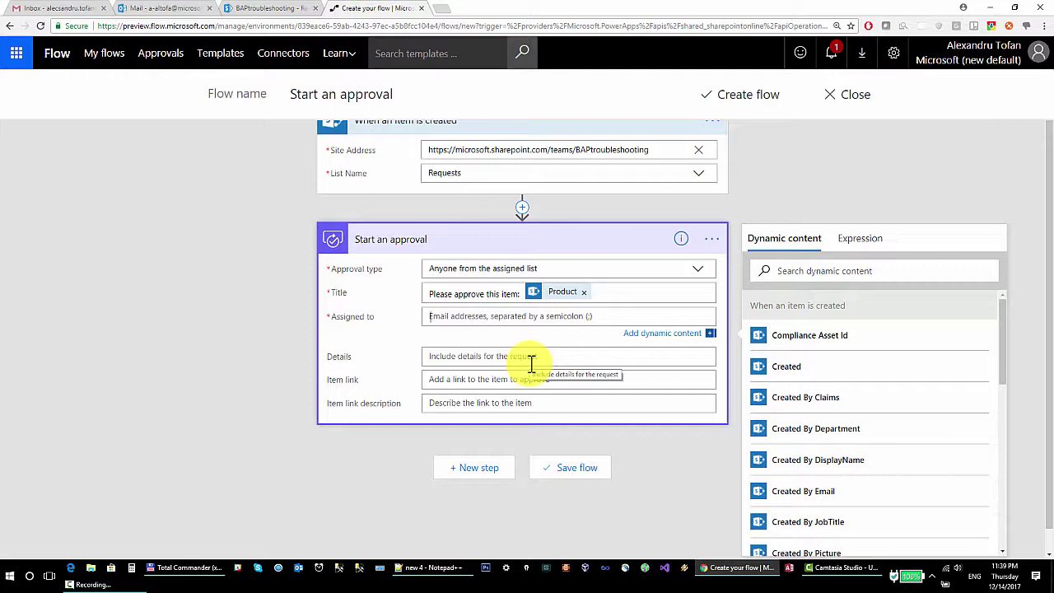
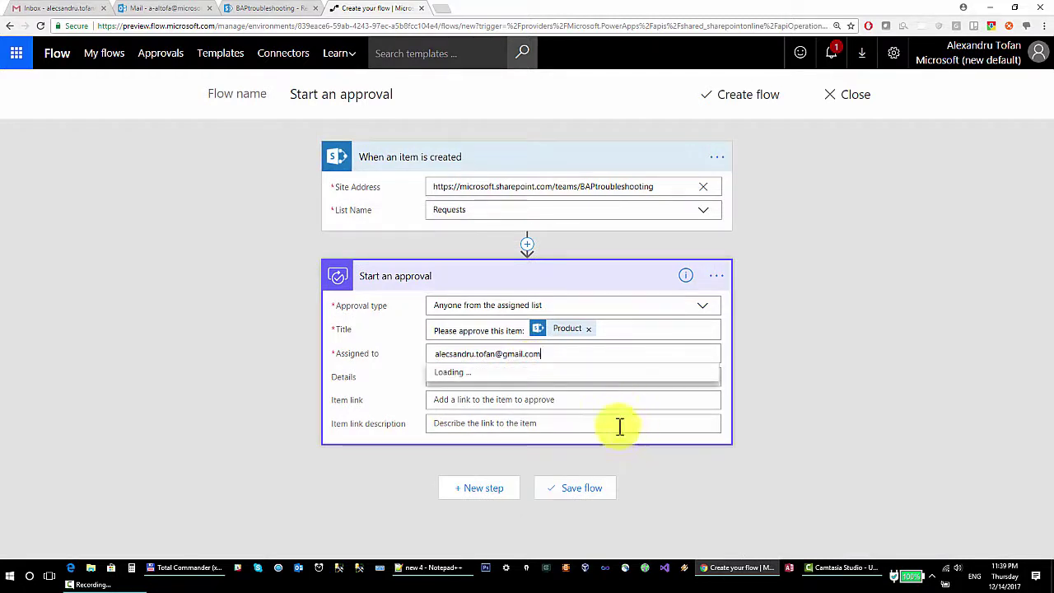
Enter the approver's e-mail address in the Assigned to field.
{"action": "left_click", "coordinate": [577, 399]}
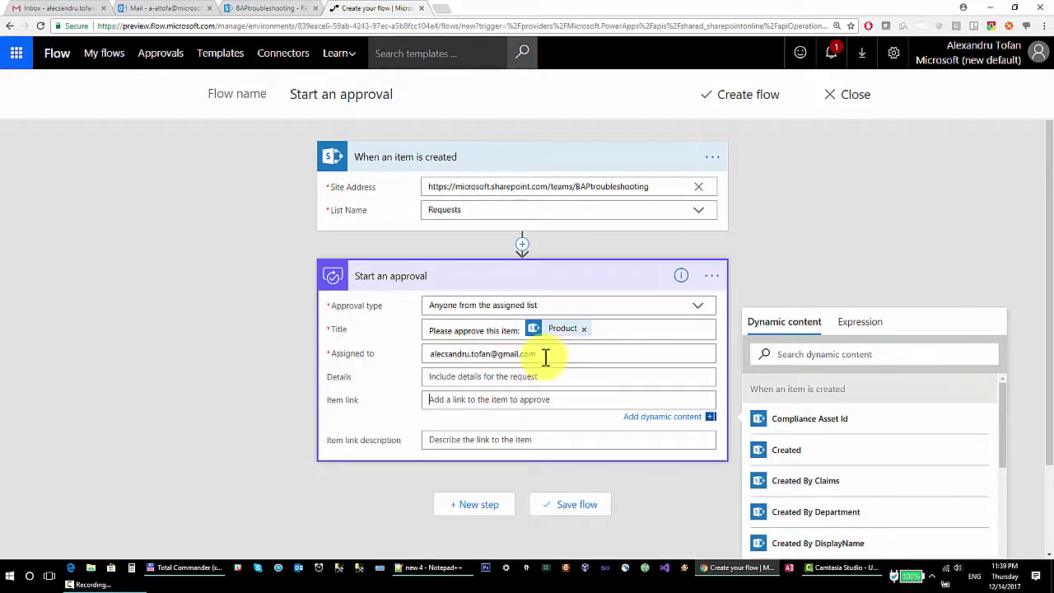
{"action": "left_click", "coordinate": [455, 376]}
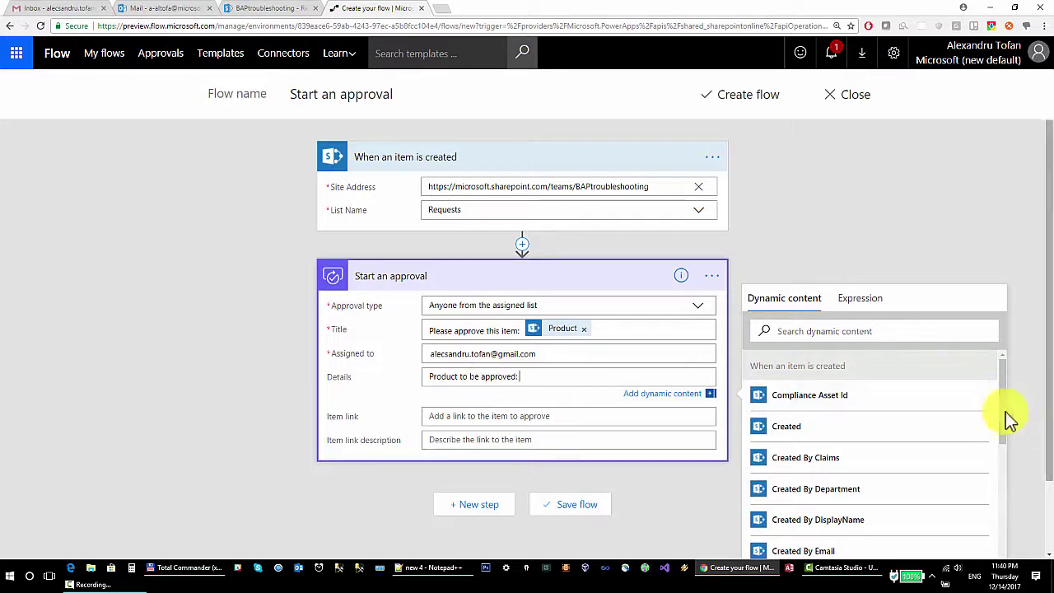
Fill Details with 'Product to be approved:' followed by the Product dynamic value.
{"action": "scroll", "coordinate": [906, 402], "scroll_direction": "down", "scroll_amount": 1}
{"action": "scroll", "coordinate": [510, 377], "scroll_direction": "down", "scroll_amount": 1}
{"action": "type", "text": "ed:"}
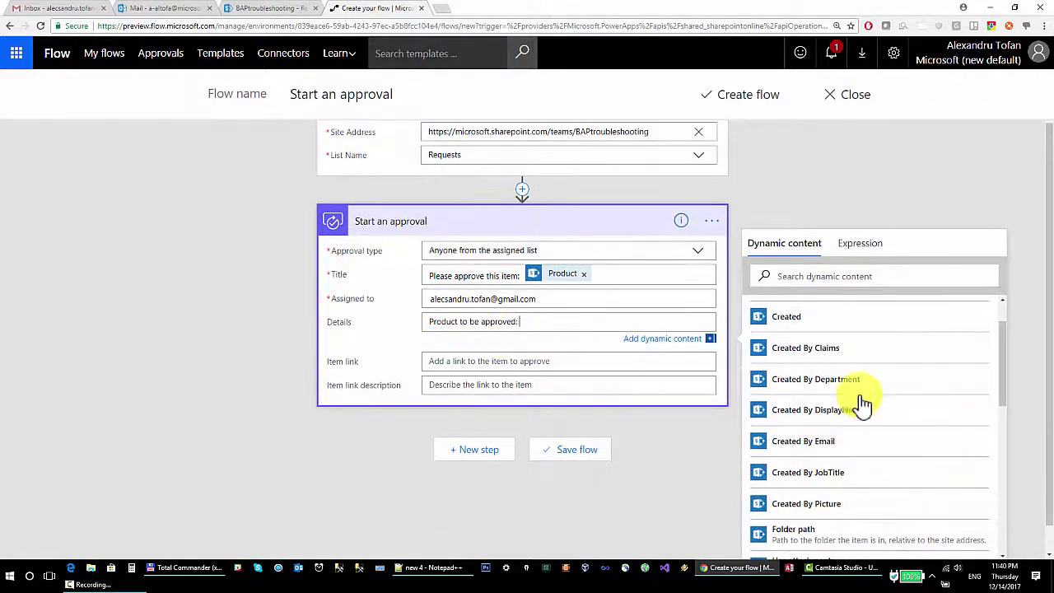
{"action": "scroll", "coordinate": [823, 417], "scroll_direction": "down", "scroll_amount": 1}
{"action": "scroll", "coordinate": [511, 346], "scroll_direction": "down", "scroll_amount": 1}
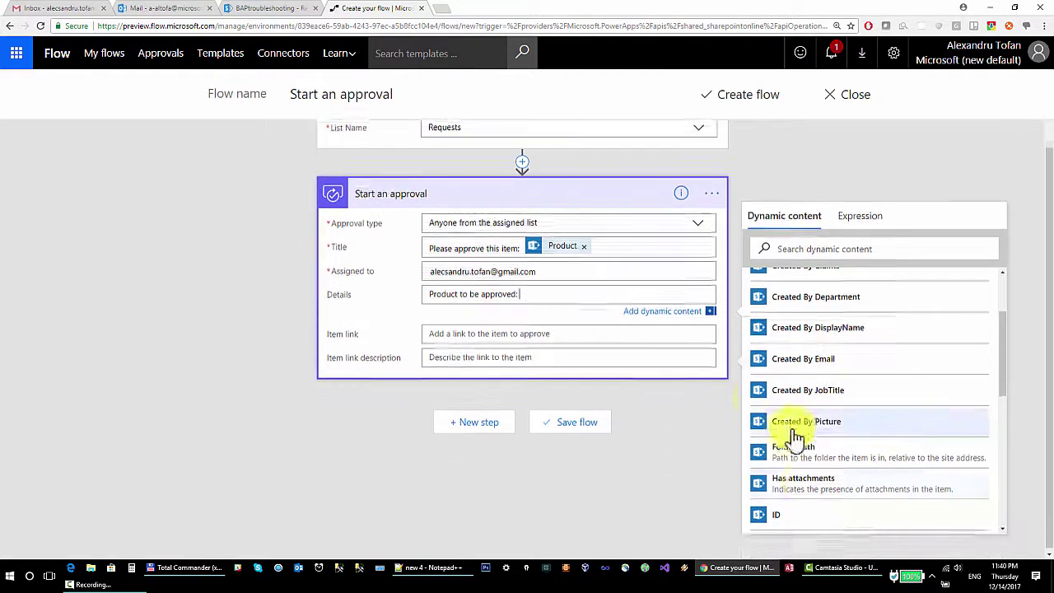
{"action": "scroll", "coordinate": [823, 445], "scroll_direction": "down", "scroll_amount": 4}
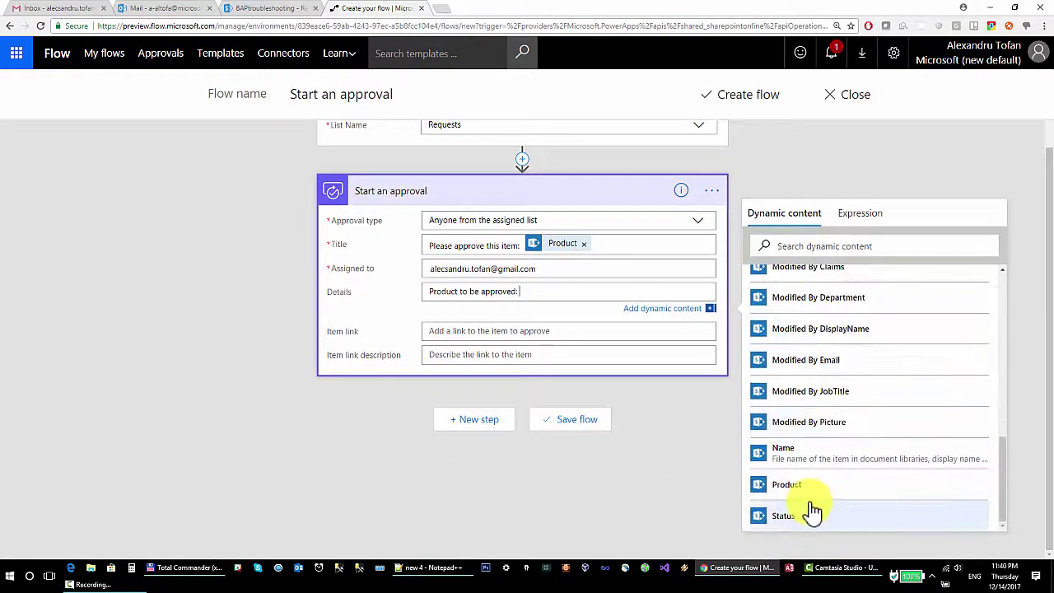
{"action": "left_click", "coordinate": [806, 485]}
Set the approval's Item link to the 'Link to item' dynamic value.
{"action": "left_click", "coordinate": [470, 329]}
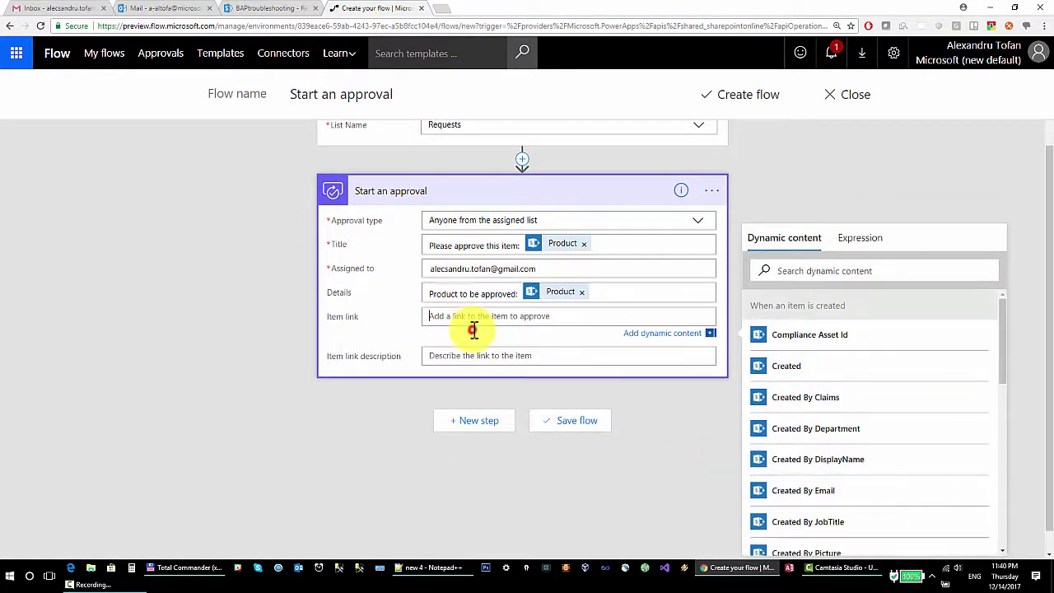
{"action": "left_click", "coordinate": [818, 270]}
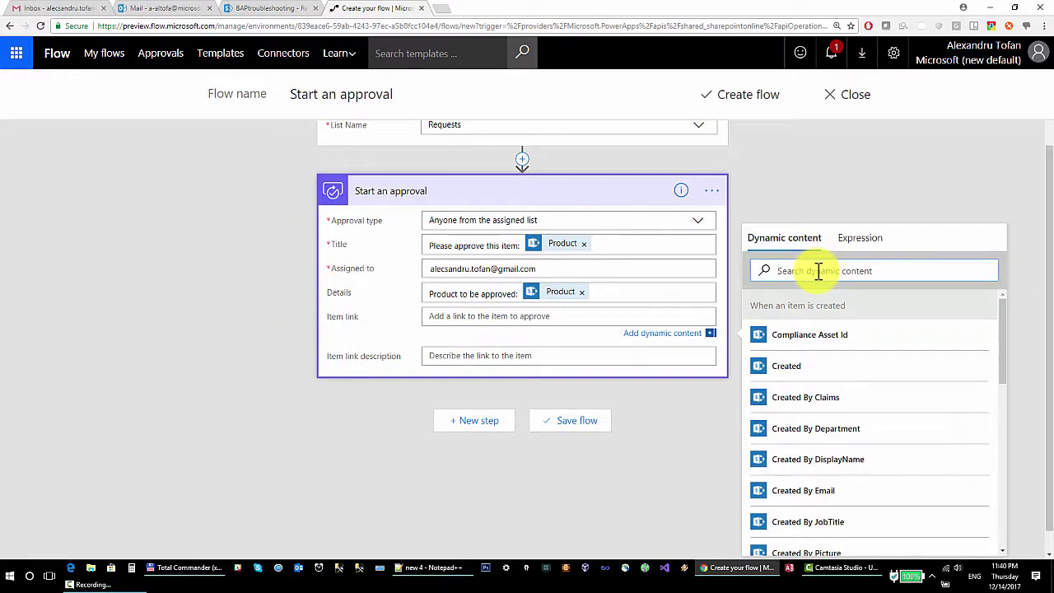
{"action": "type", "text": "link"}
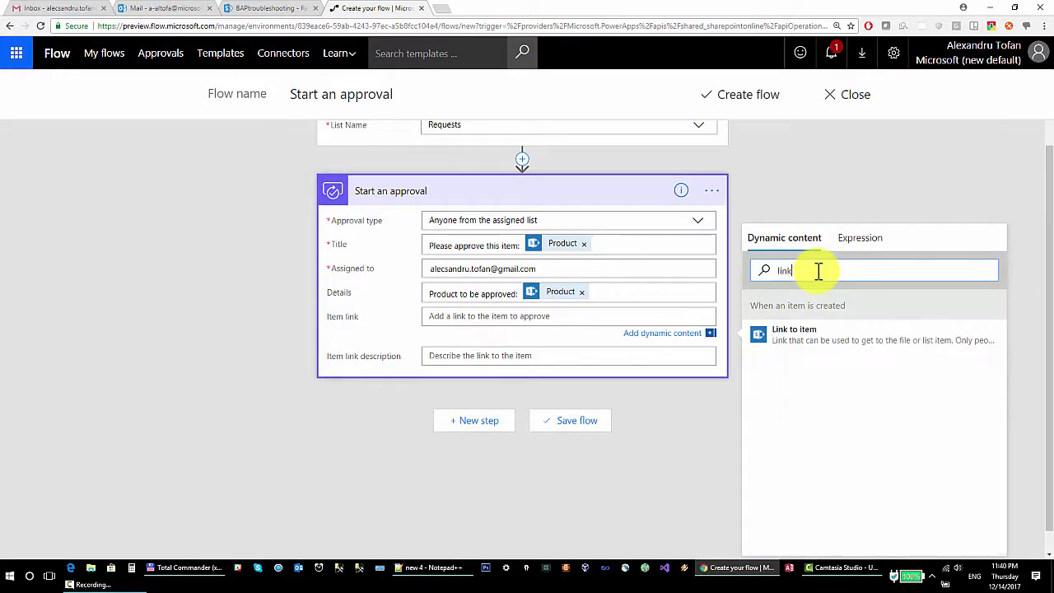
{"action": "left_click", "coordinate": [842, 337]}
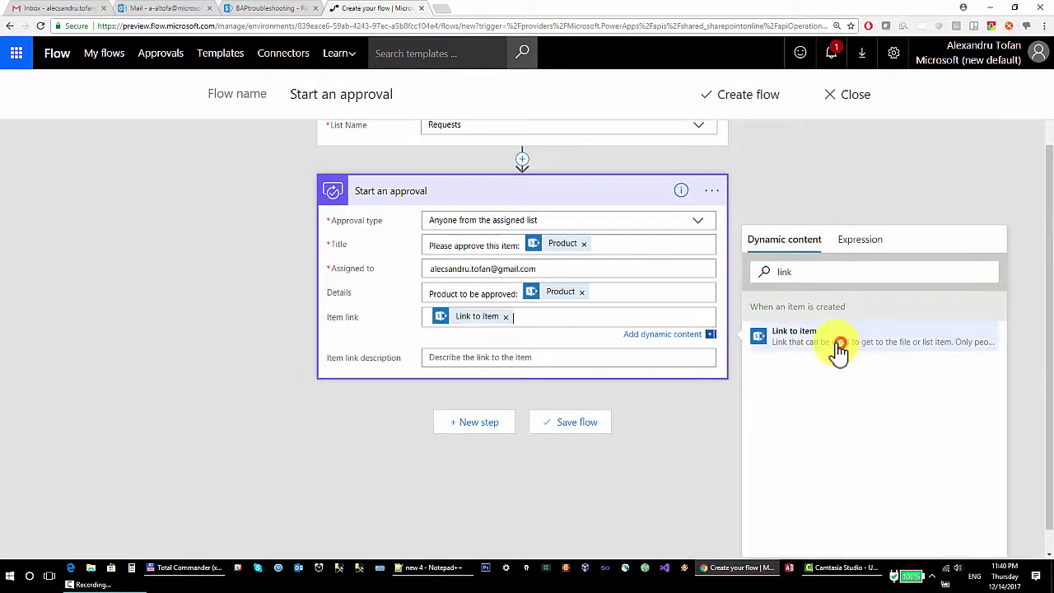
{"action": "left_click", "coordinate": [501, 357]}
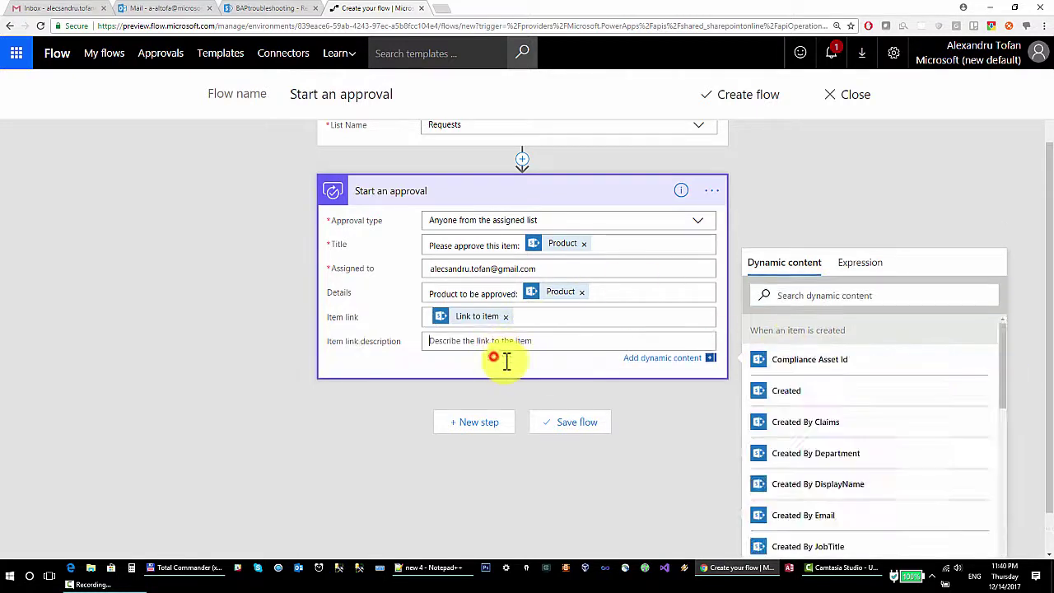
Create the flow, confirm it in My flows, and return to the SharePoint Requests list.
{"action": "left_click", "coordinate": [725, 96]}
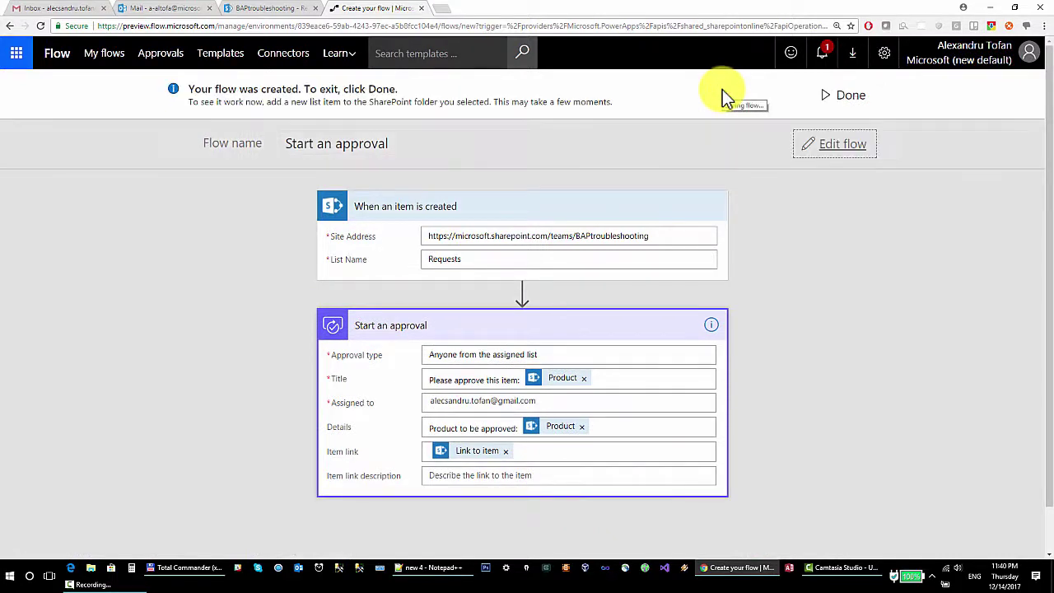
{"action": "middle_click", "coordinate": [99, 57]}
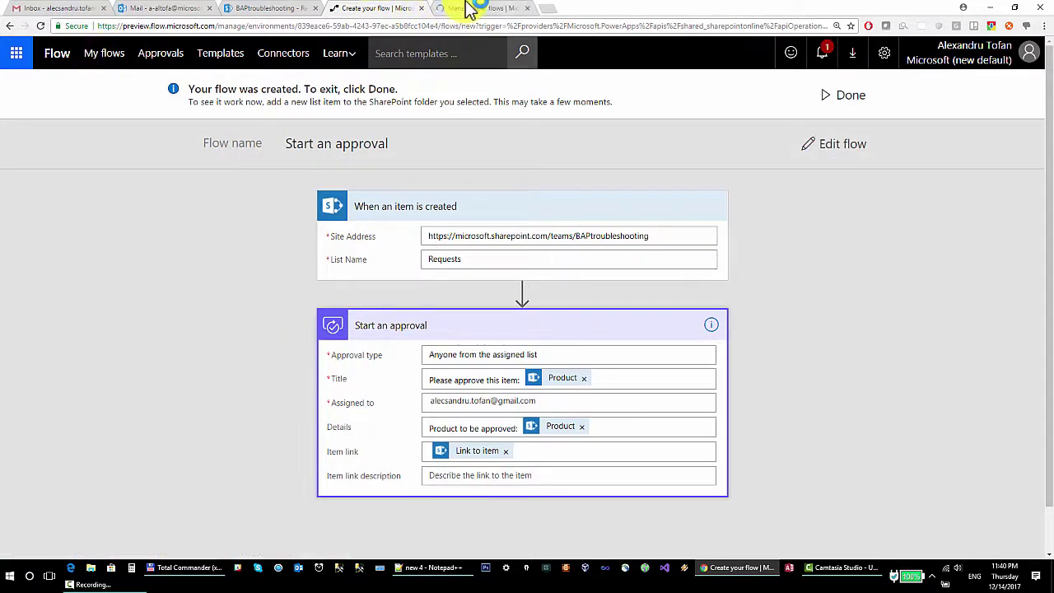
{"action": "left_click", "coordinate": [467, 9]}
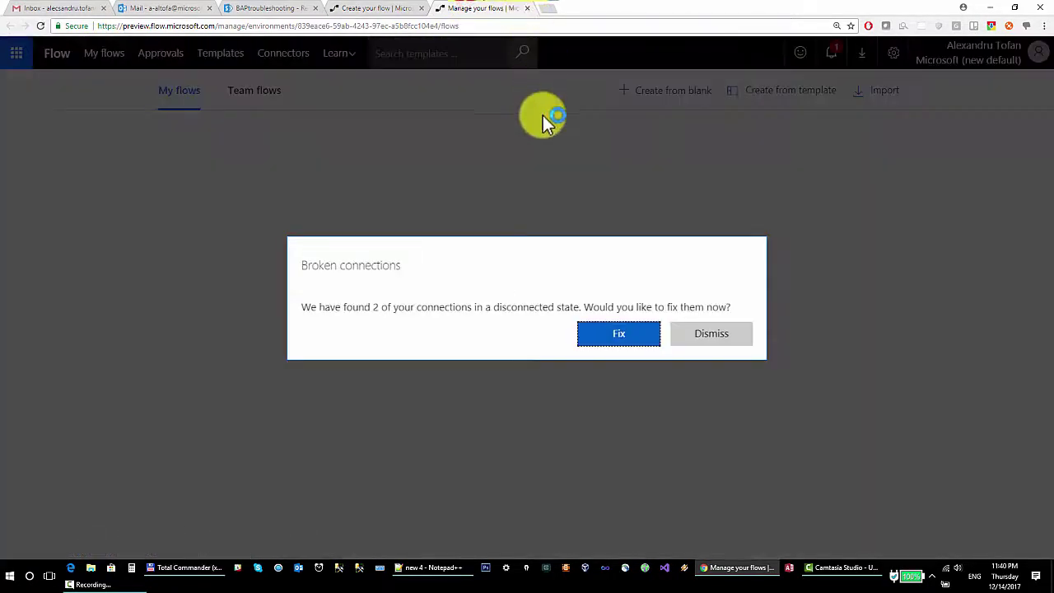
{"action": "left_click", "coordinate": [707, 334]}
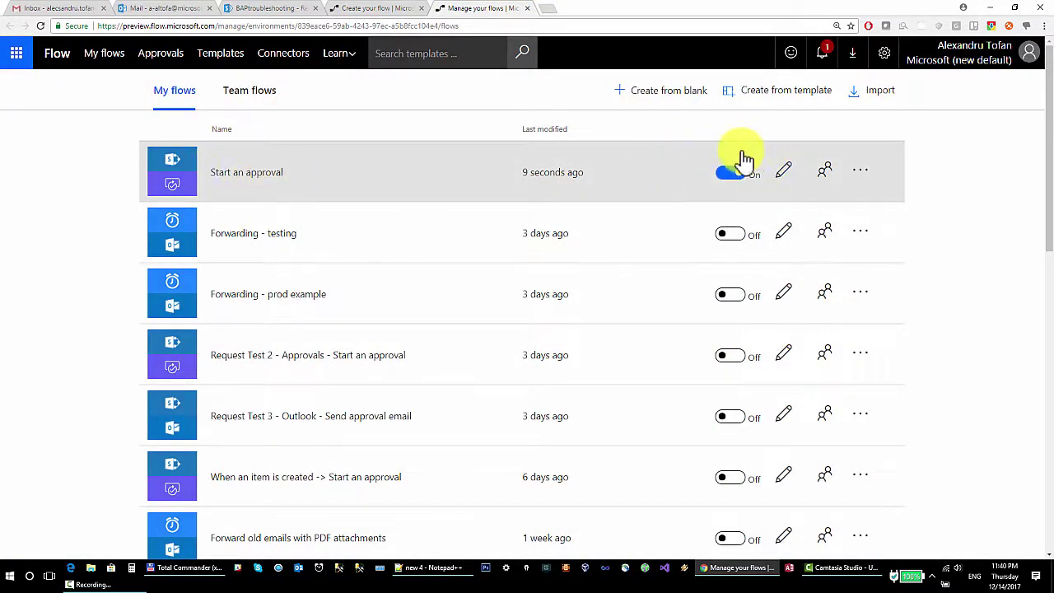
{"action": "left_click", "coordinate": [284, 8]}
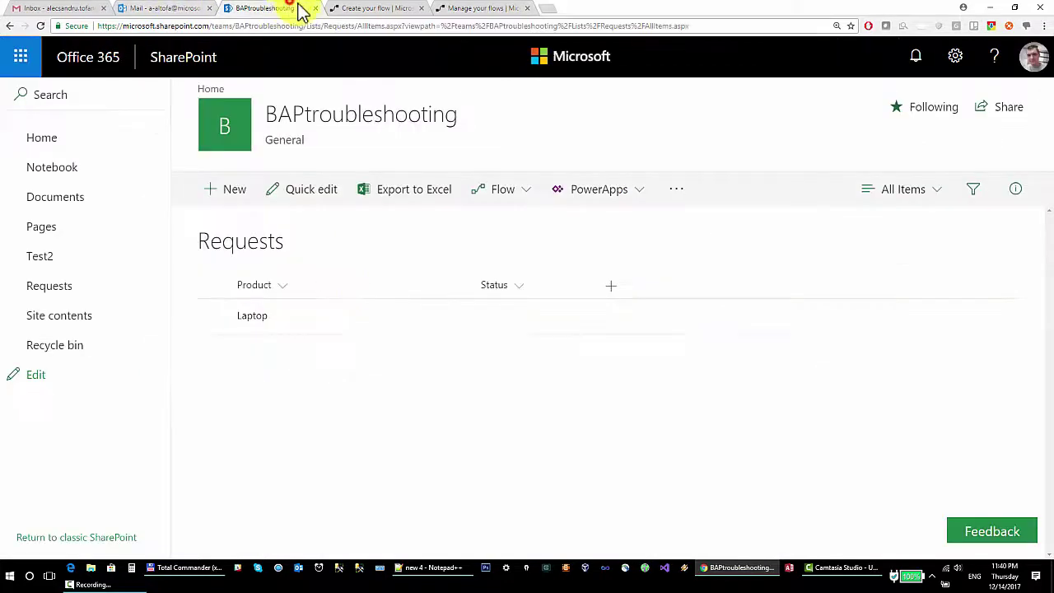
Save a new Requests item with Product 'PC', then view the flow's run result.
{"action": "left_click", "coordinate": [226, 192]}
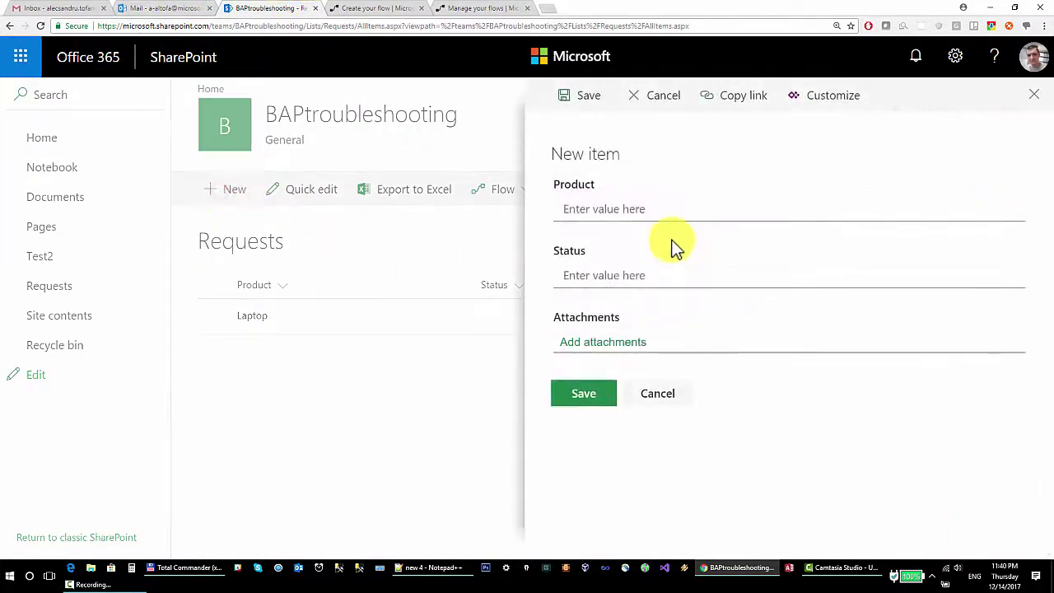
{"action": "left_click", "coordinate": [654, 208]}
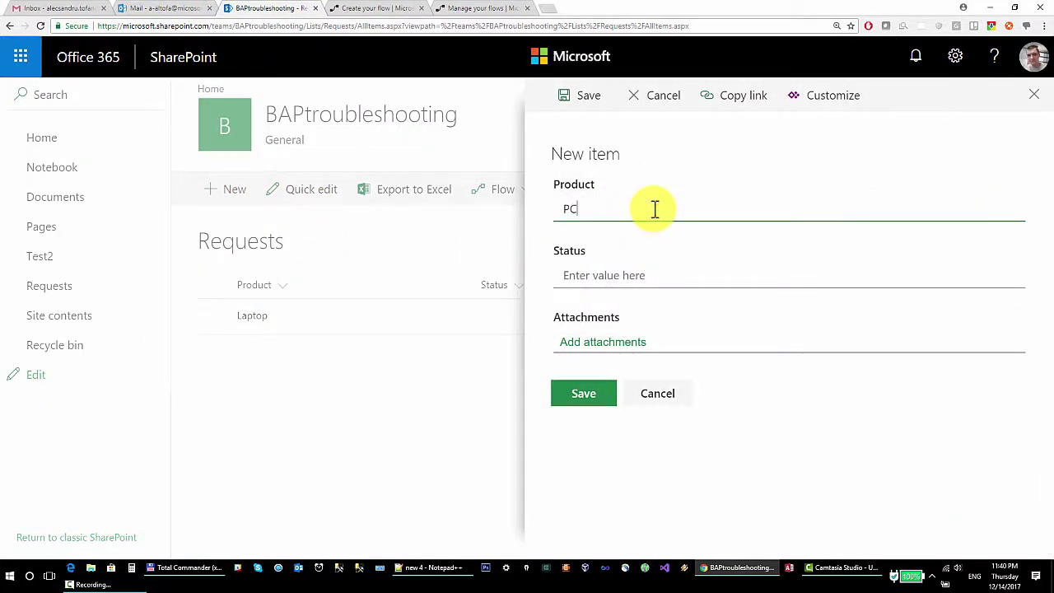
{"action": "left_click", "coordinate": [593, 393]}
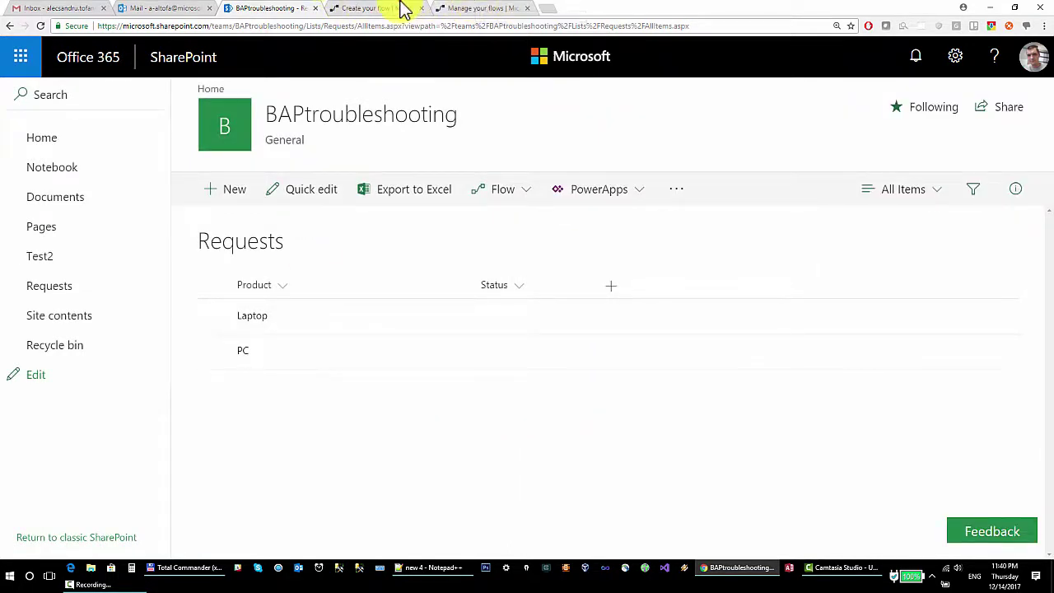
{"action": "left_click", "coordinate": [401, 8]}
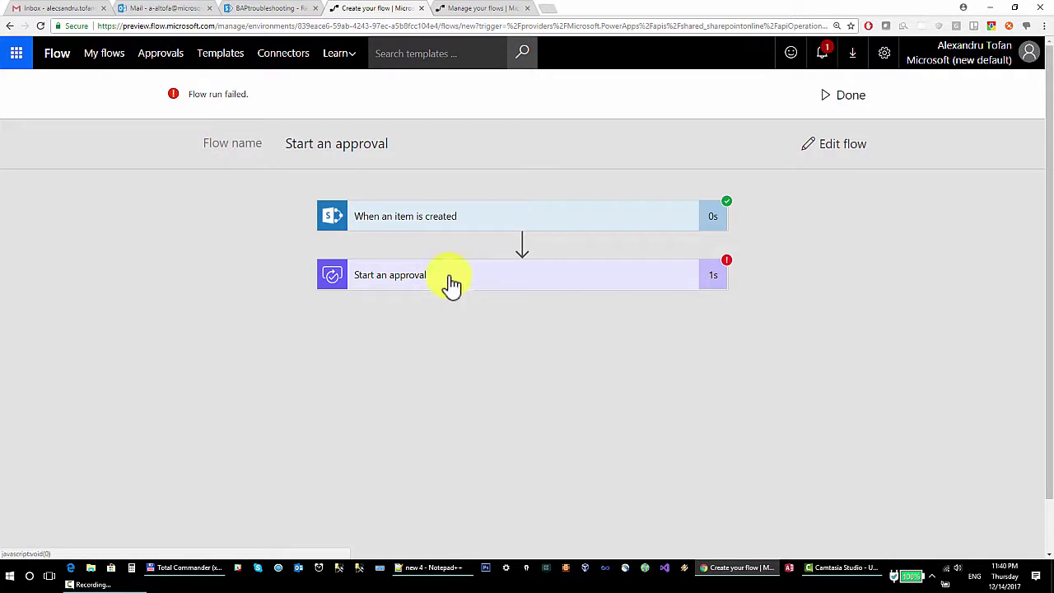
Inspect the Start an approval BadRequest error about the unmatched assignee e-mail, then edit the flow.
{"action": "left_click", "coordinate": [407, 278]}
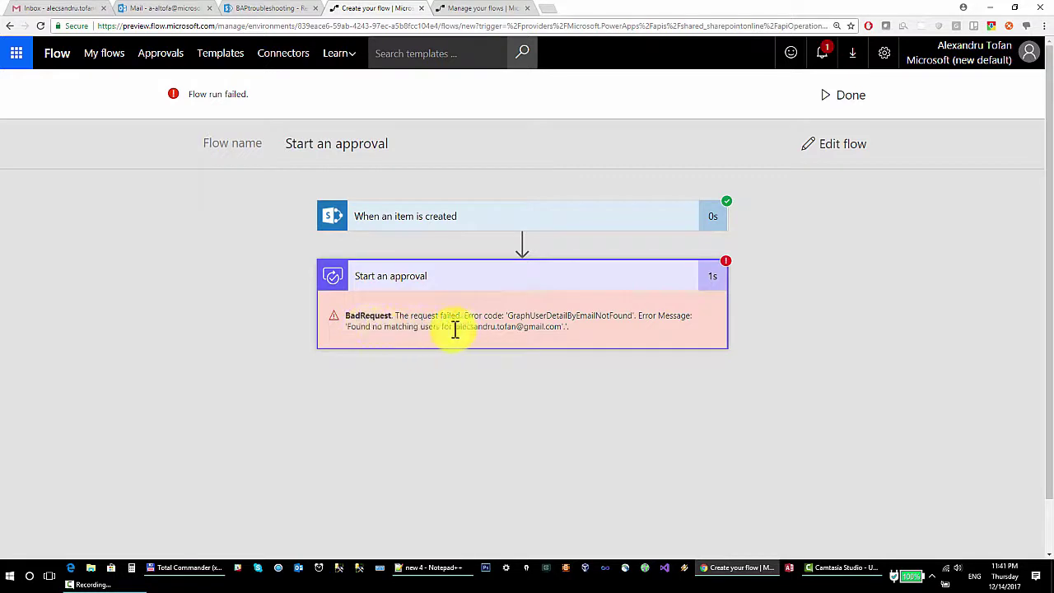
{"action": "left_click_drag", "start_coordinate": [460, 327], "coordinate": [567, 327]}
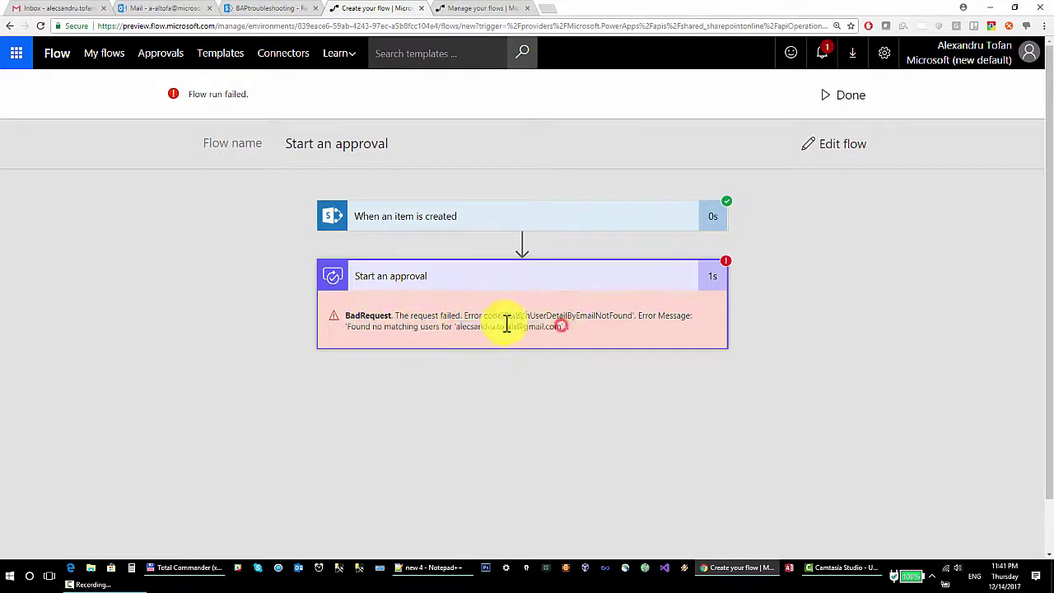
{"action": "left_click", "coordinate": [476, 330]}
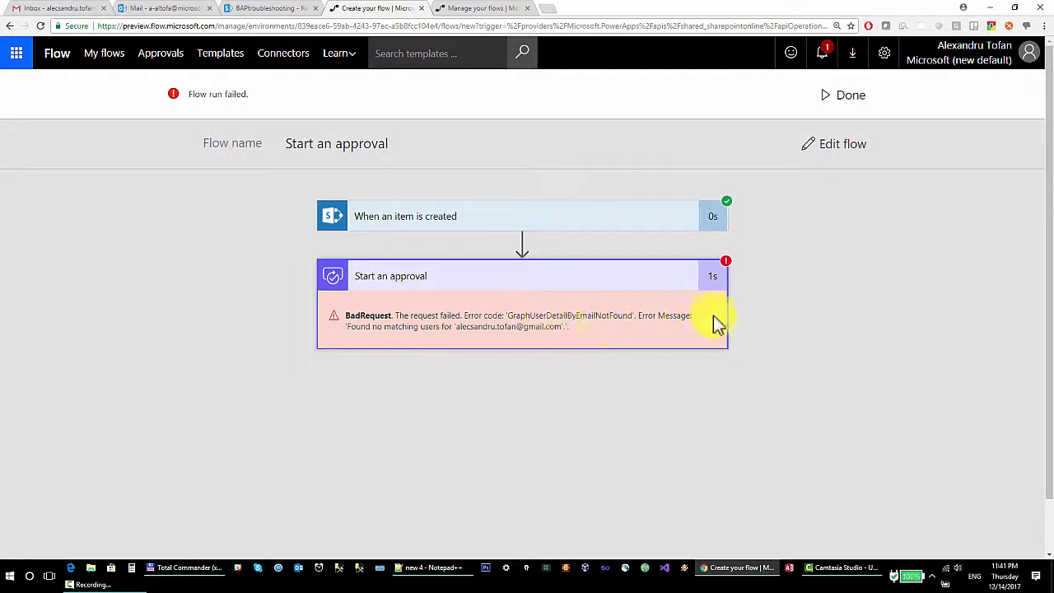
{"action": "left_click", "coordinate": [839, 149]}
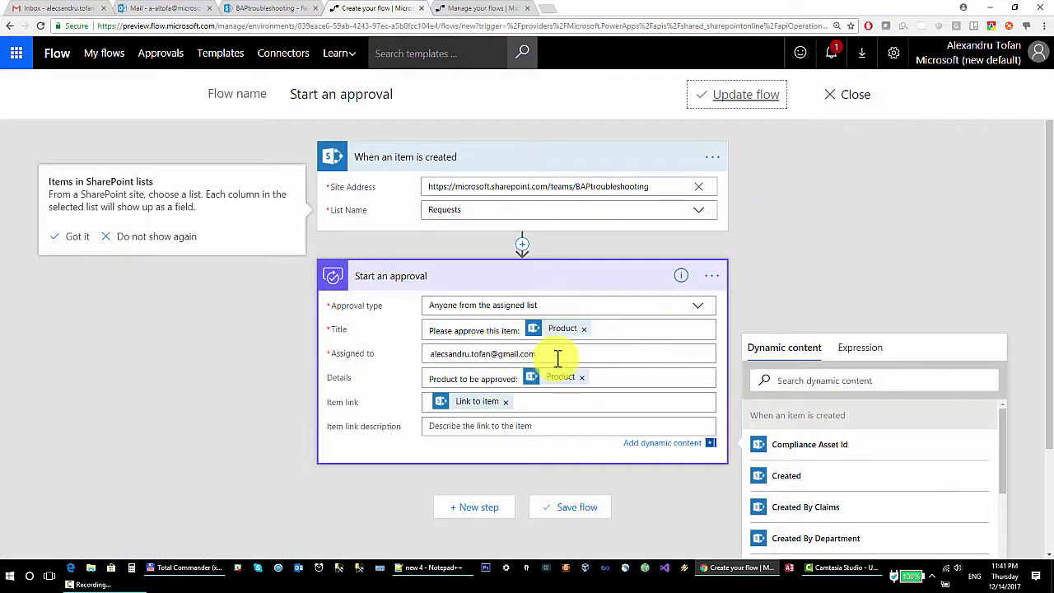
Delete the external e-mail address from the approval's Assigned to field.
{"action": "left_click", "coordinate": [560, 355]}
{"action": "left_click", "coordinate": [151, 8]}
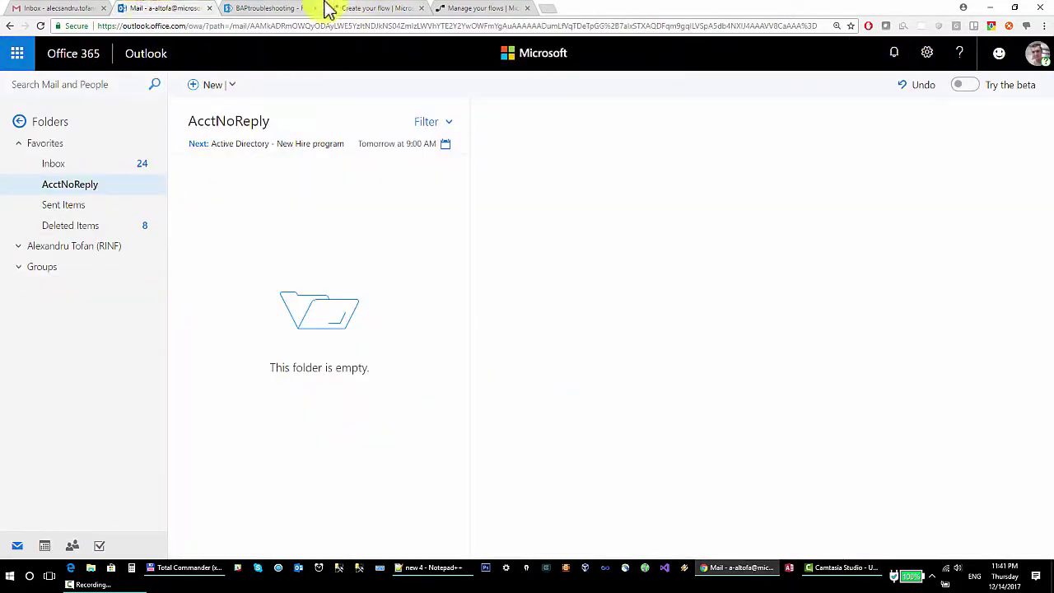
{"action": "left_click", "coordinate": [466, 7]}
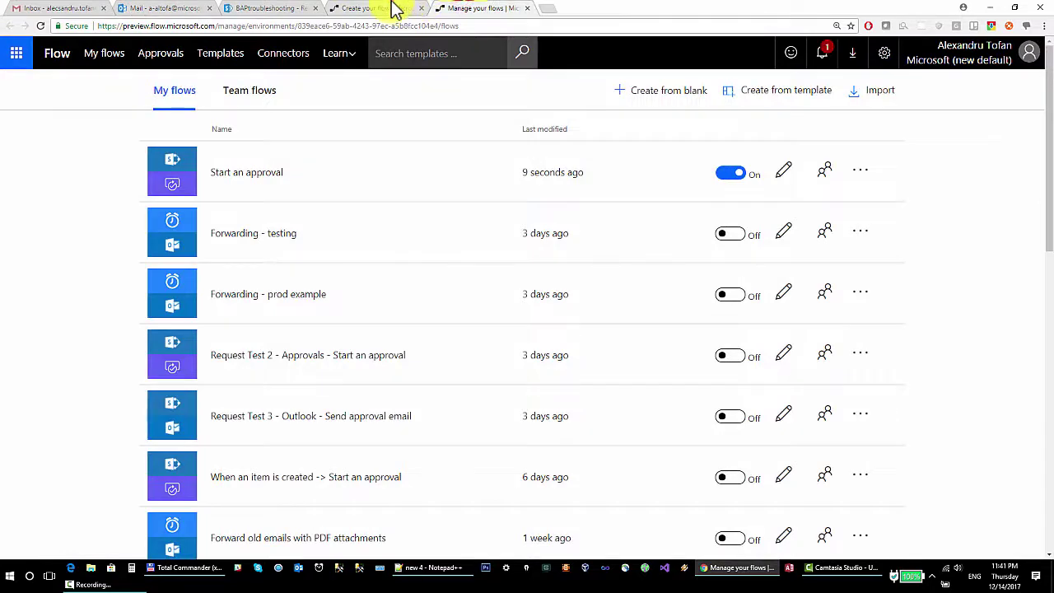
{"action": "left_click", "coordinate": [395, 6]}
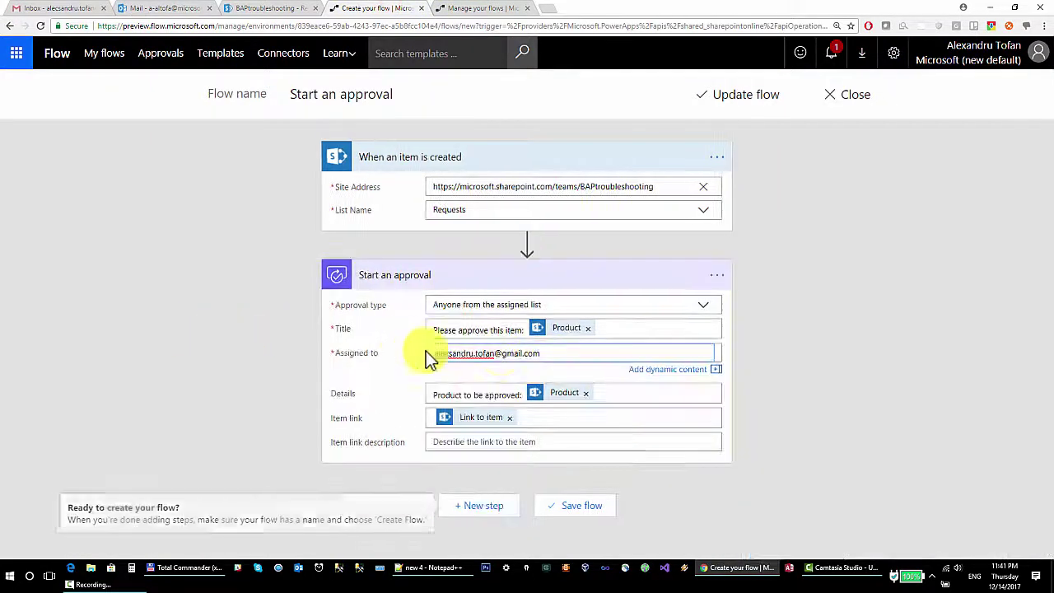
{"action": "left_click", "coordinate": [548, 353]}
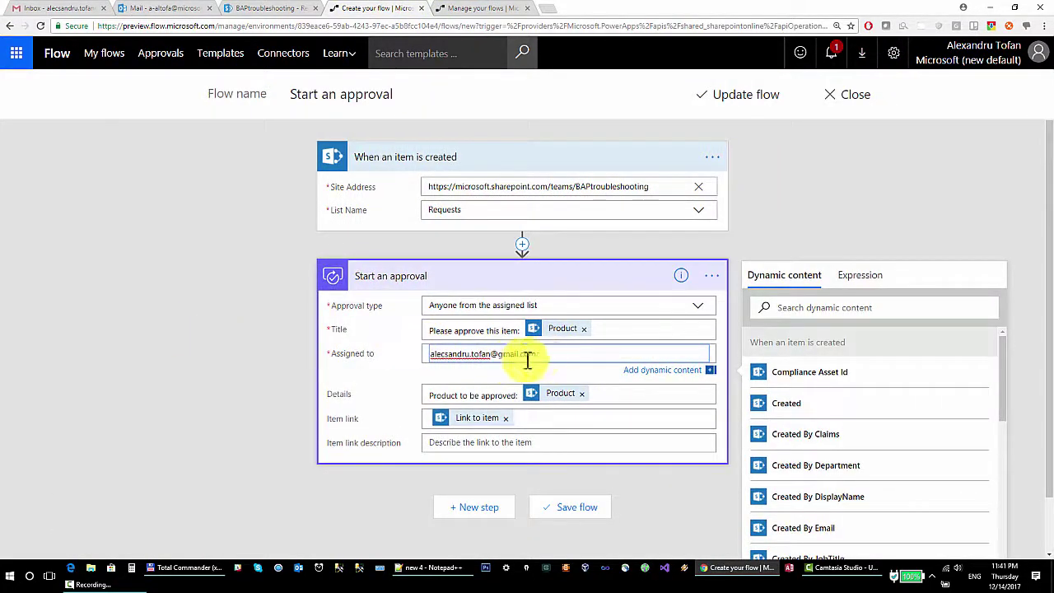
{"action": "left_click", "coordinate": [537, 356]}
{"action": "key", "text": "ctrl+a"}
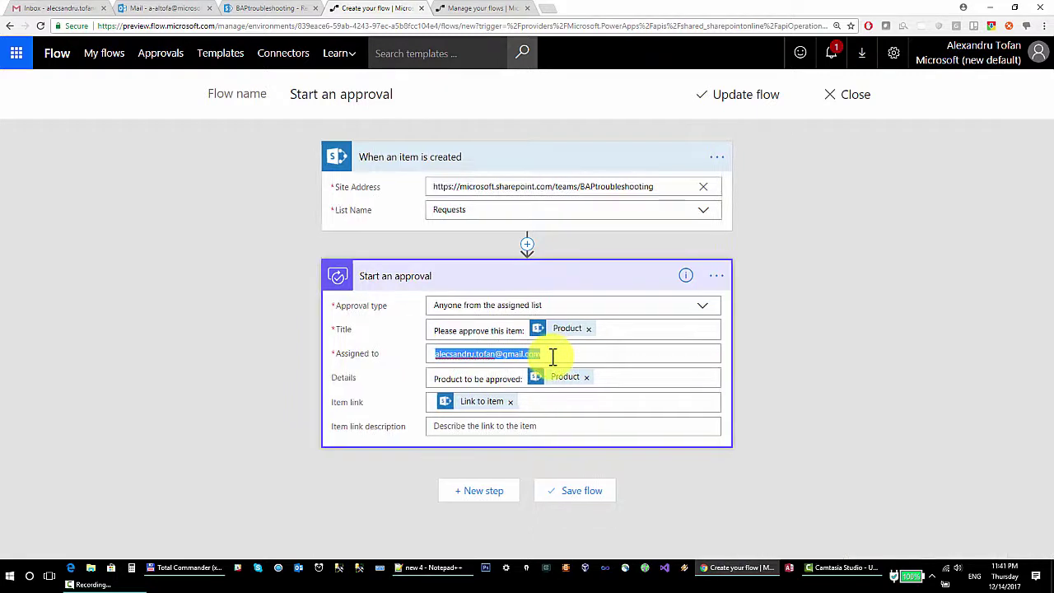
{"action": "key", "text": "BackSpace"}
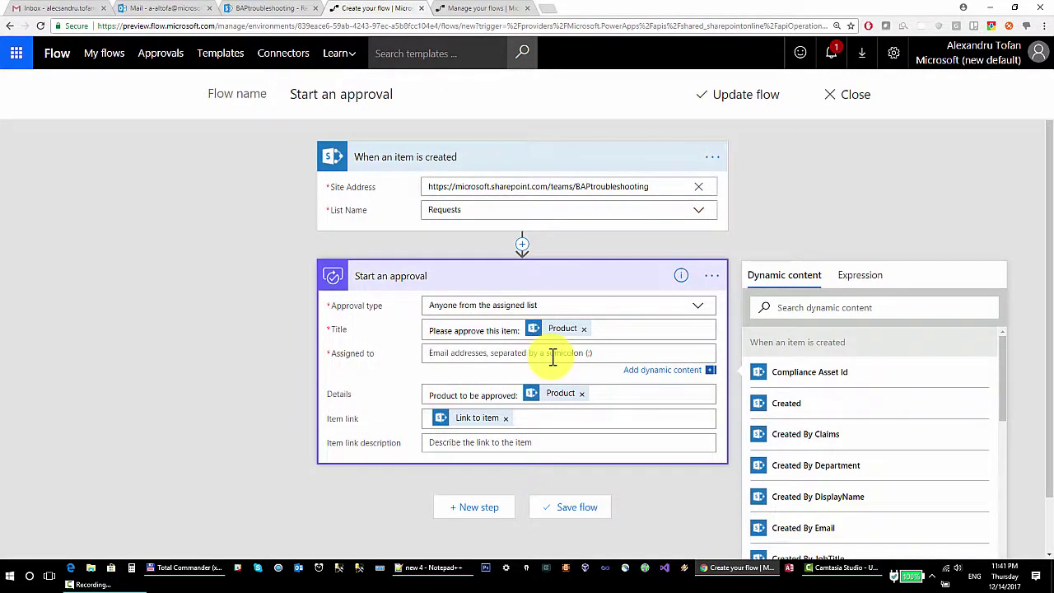
Check the other tabs for the work account, then pick the organisation's directory user as assignee.
{"action": "left_click", "coordinate": [280, 8]}
{"action": "left_click", "coordinate": [181, 9]}
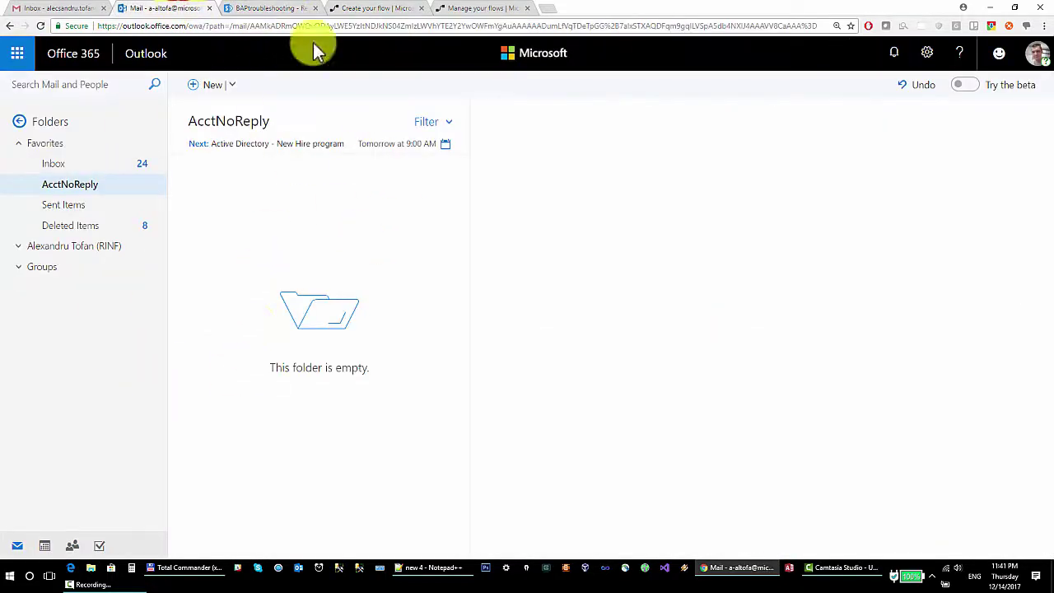
{"action": "left_click", "coordinate": [33, 9]}
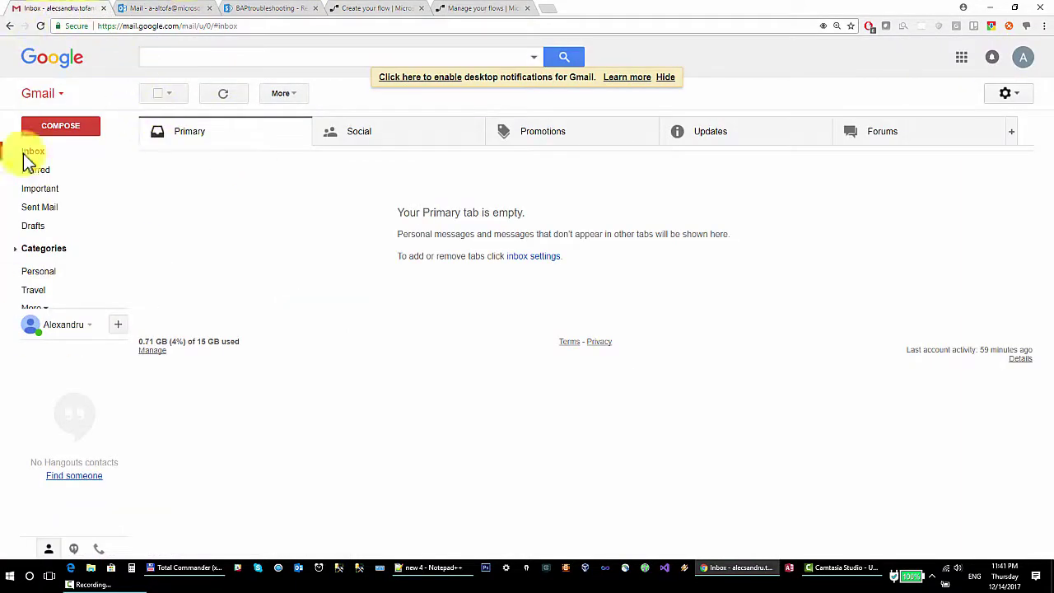
{"action": "left_click", "coordinate": [482, 8]}
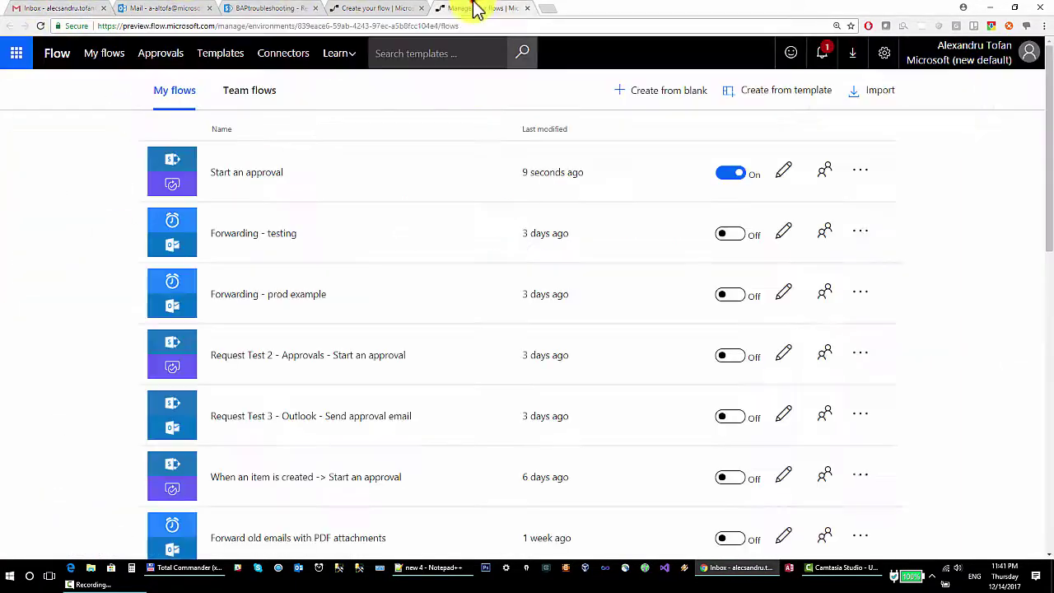
{"action": "left_click", "coordinate": [354, 8]}
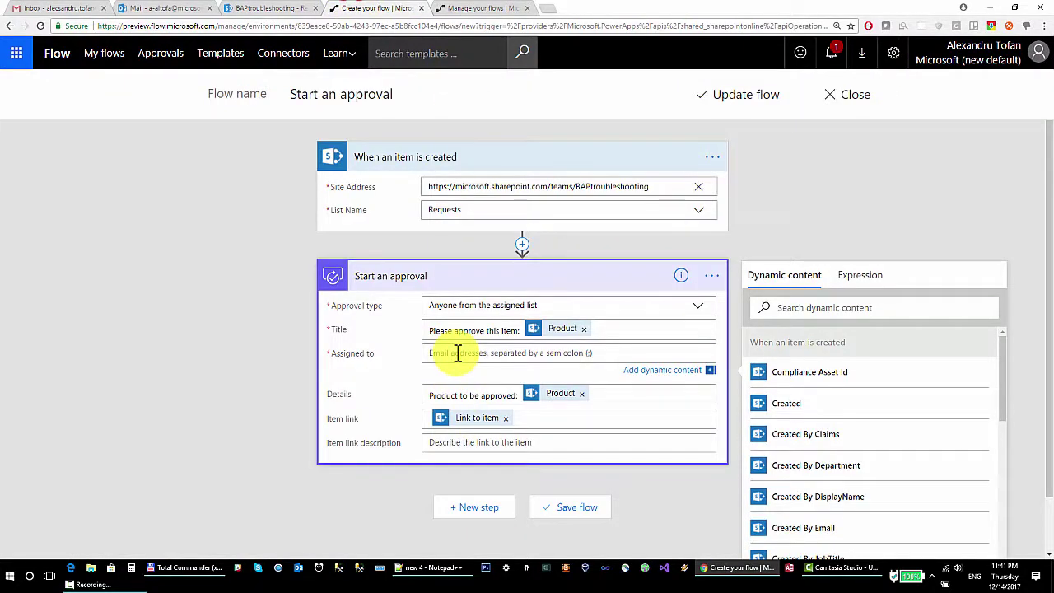
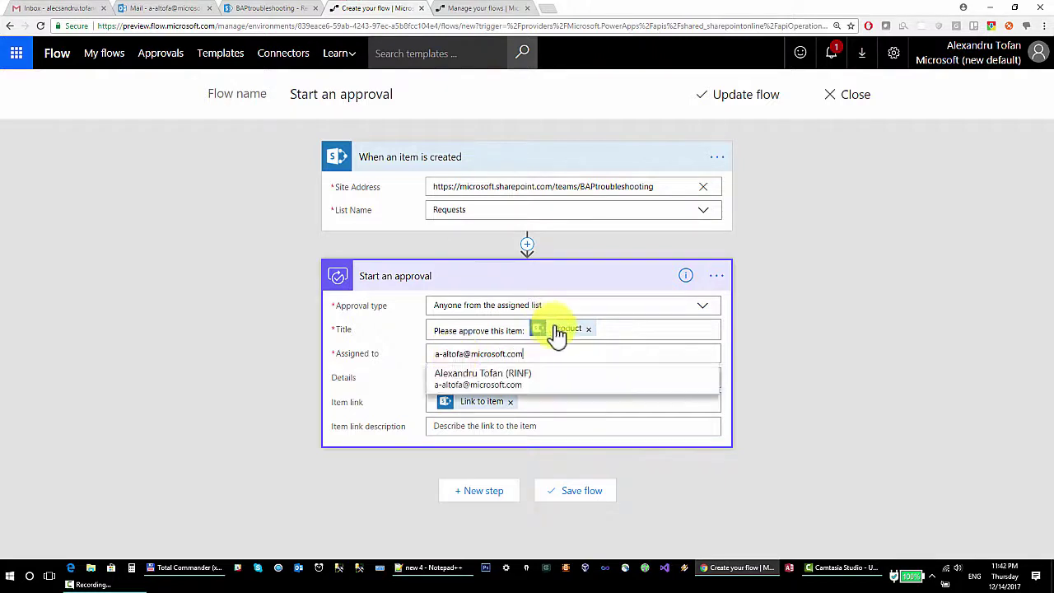
{"action": "left_click", "coordinate": [478, 379]}
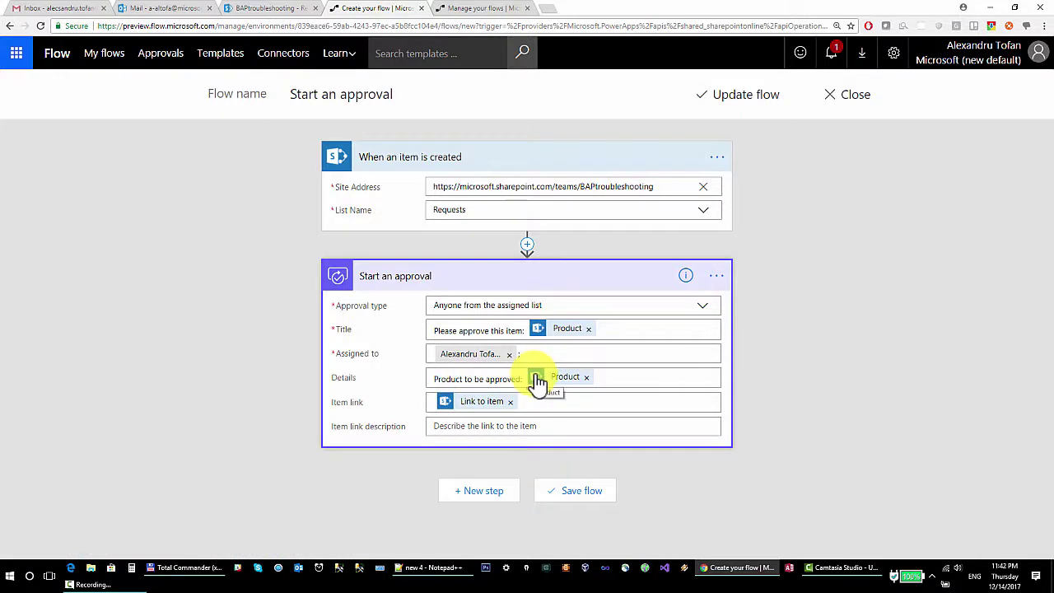
Update the flow and save a new Requests item with Product 'Mouse'.
{"action": "left_click", "coordinate": [739, 96]}
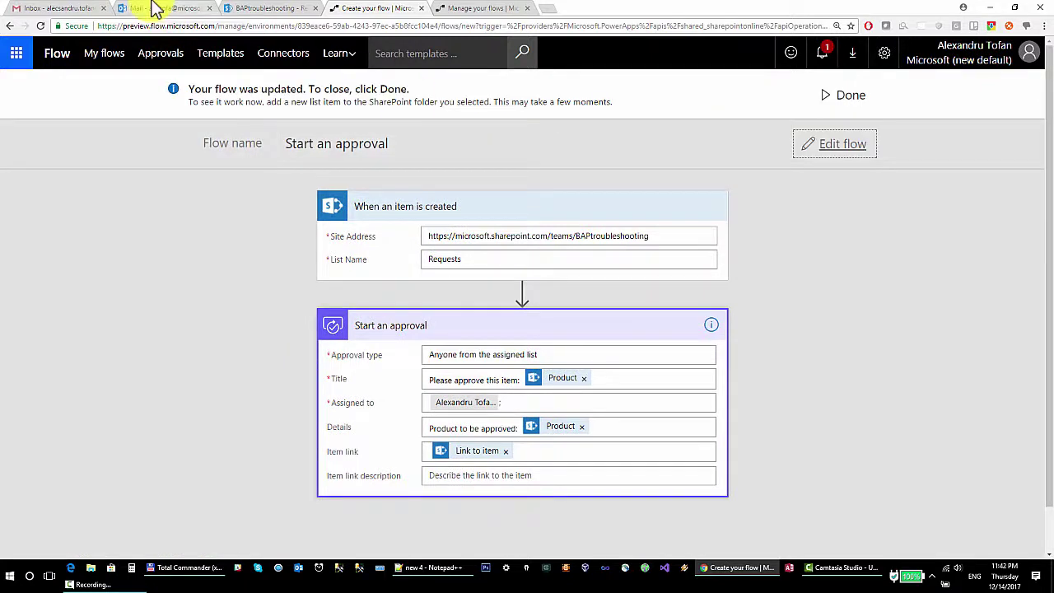
{"action": "left_click", "coordinate": [235, 8]}
{"action": "left_click", "coordinate": [222, 193]}
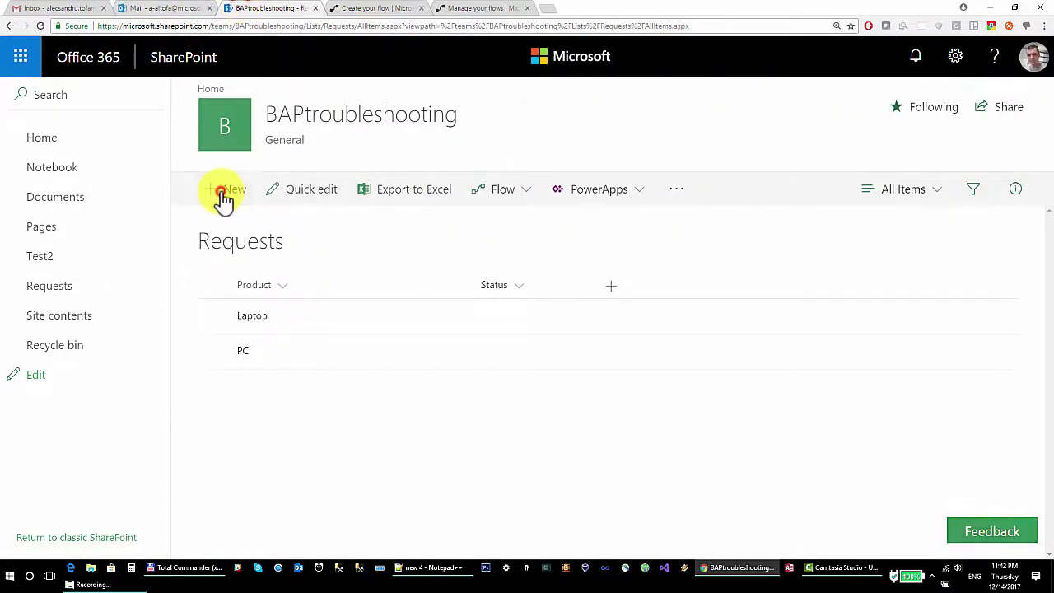
{"action": "left_click", "coordinate": [611, 206]}
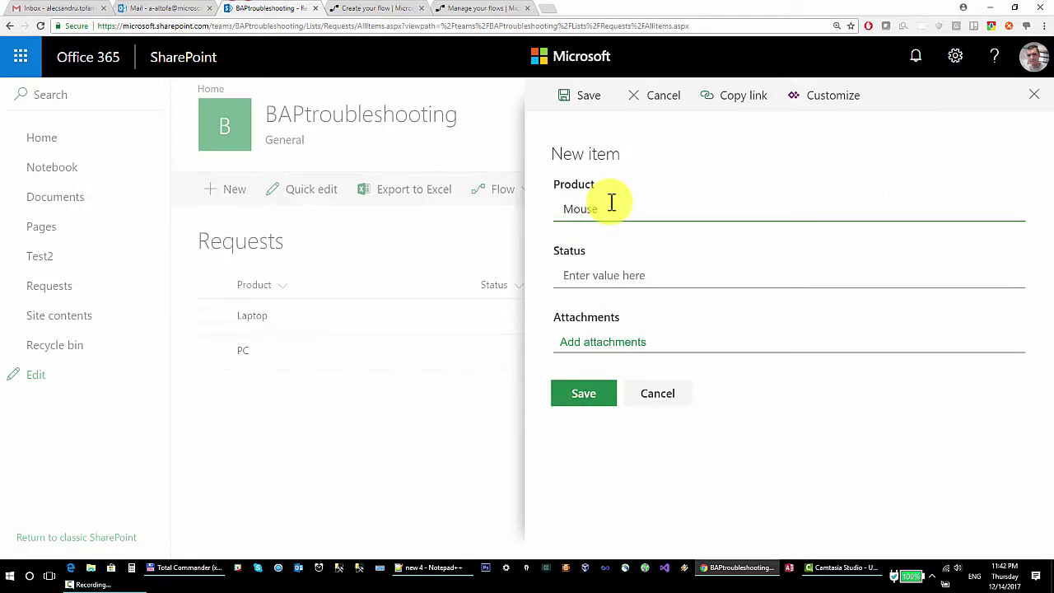
{"action": "left_click", "coordinate": [577, 391]}
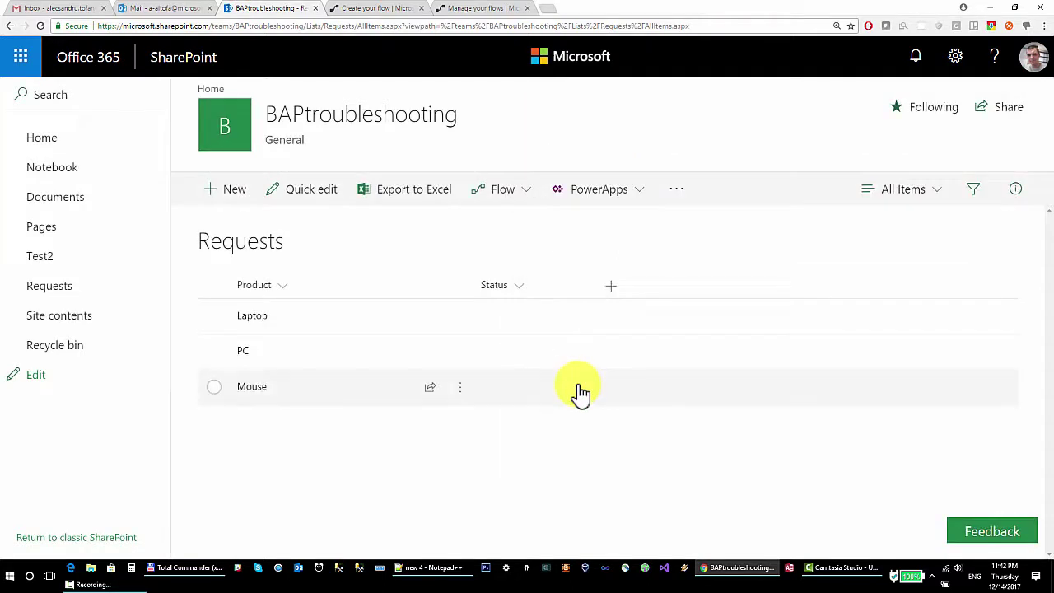
Check the flow run, then go to the Outlook mailbox for the approval e-mail.
{"action": "left_click", "coordinate": [350, 7]}
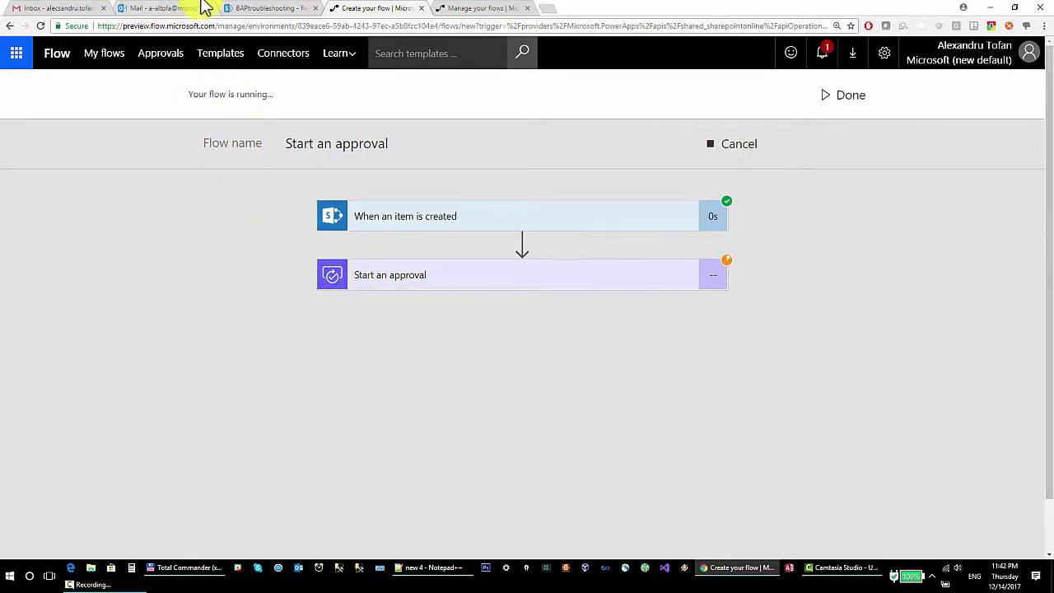
{"action": "left_click", "coordinate": [291, 9]}
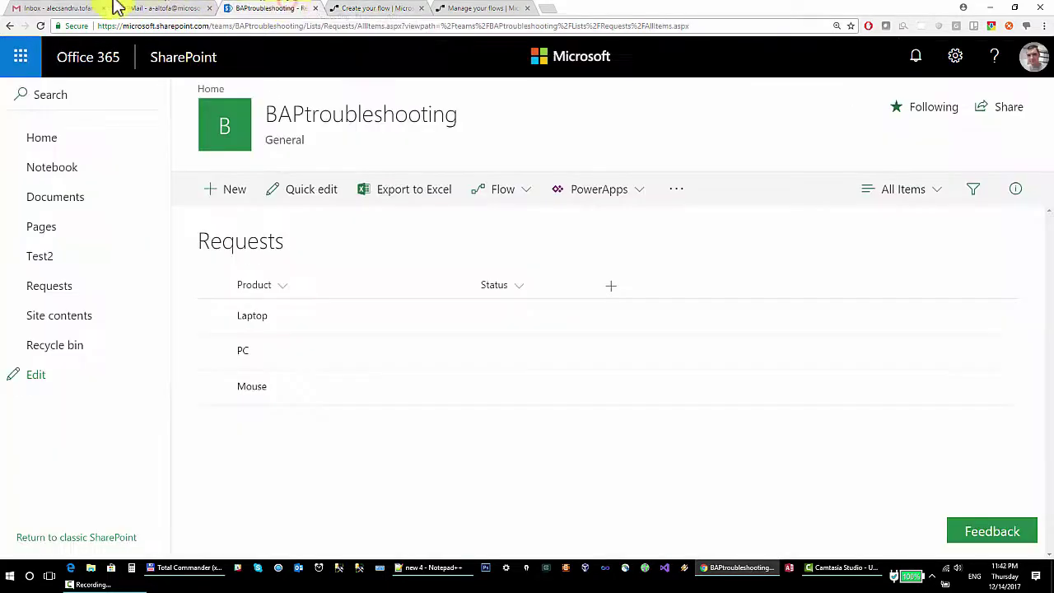
{"action": "left_click", "coordinate": [170, 8]}
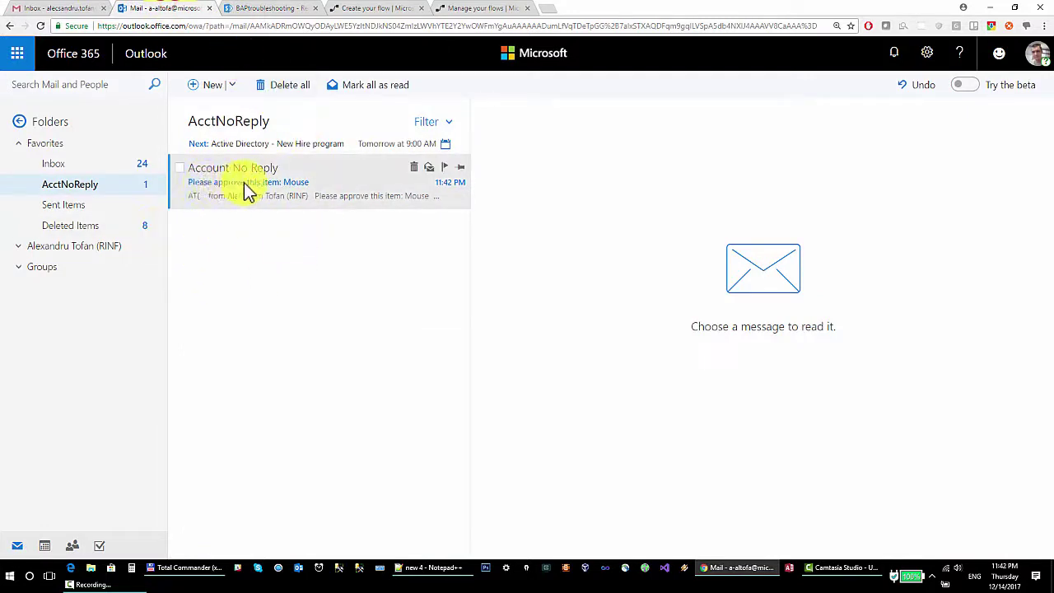
Open the 'Please approve this item: Mouse' e-mail and review its requester and details lines.
{"action": "left_click", "coordinate": [300, 195]}
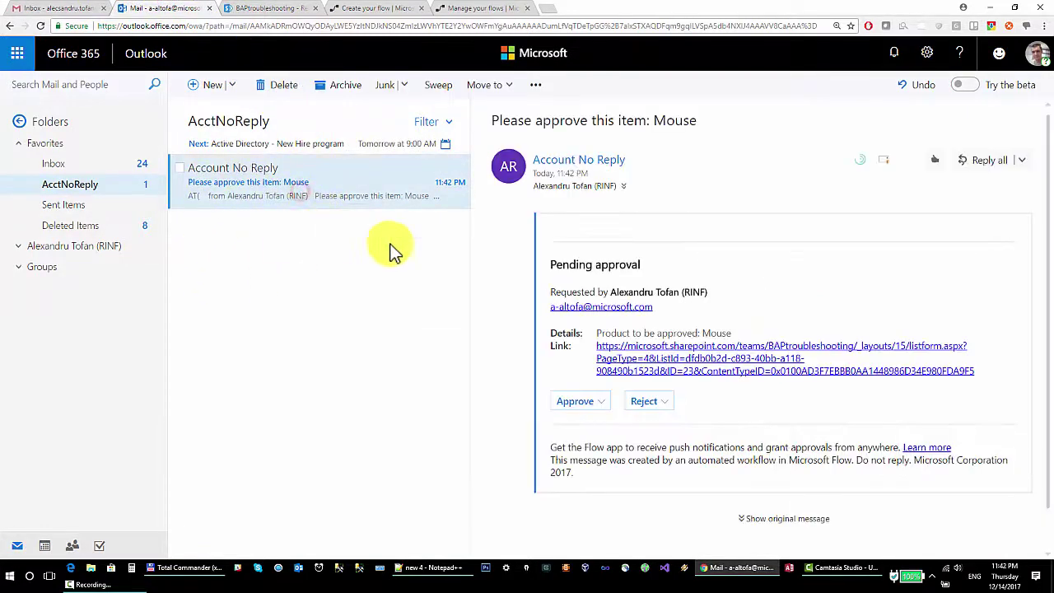
{"action": "scroll", "coordinate": [618, 252], "scroll_direction": "down", "scroll_amount": 2}
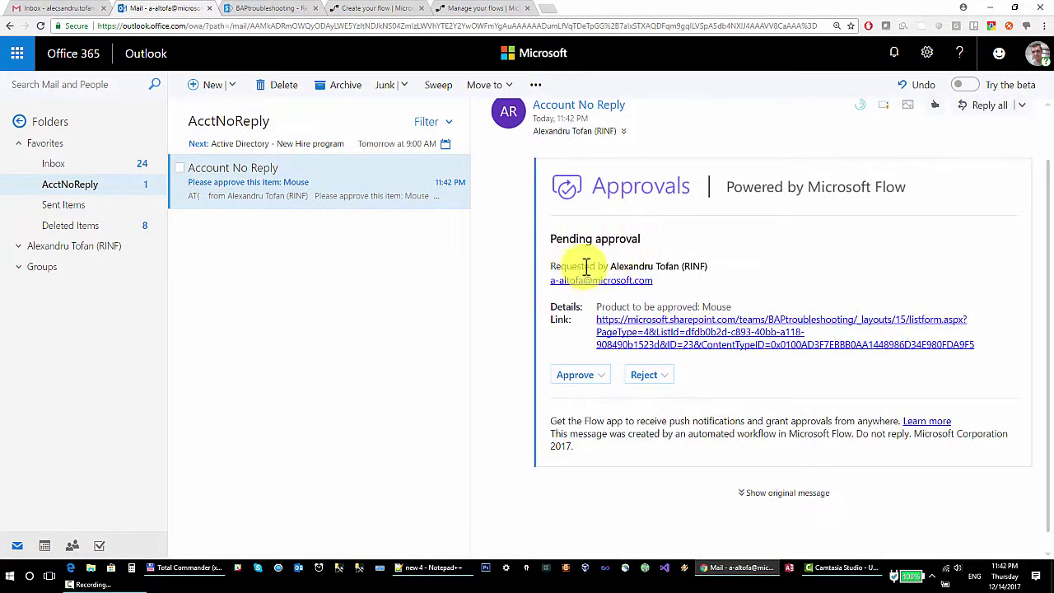
{"action": "left_click_drag", "start_coordinate": [718, 266], "coordinate": [611, 266]}
{"action": "left_click", "coordinate": [566, 312]}
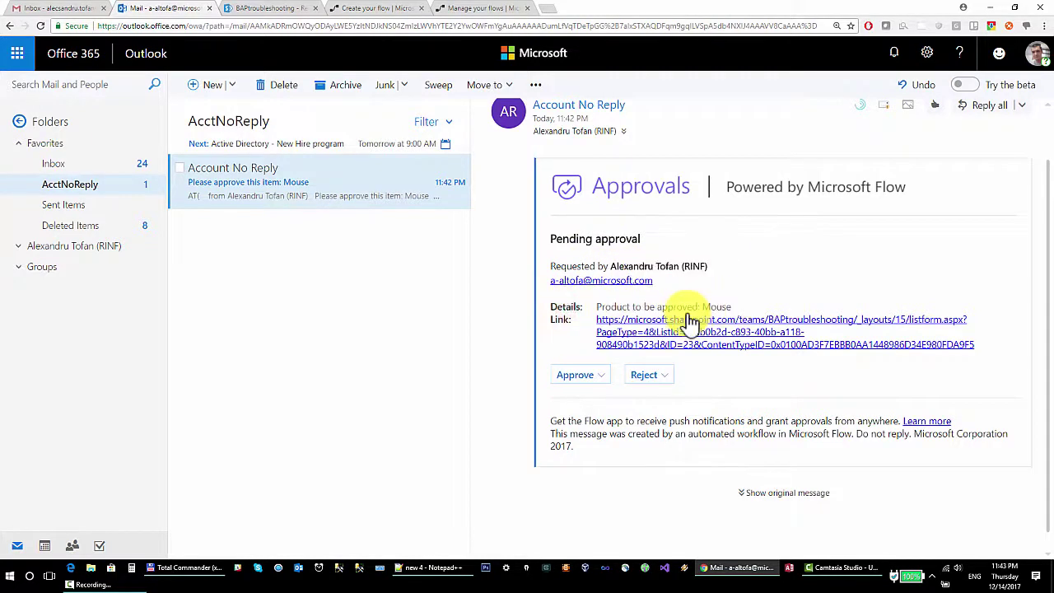
{"action": "left_click_drag", "start_coordinate": [736, 307], "coordinate": [600, 307]}
{"action": "left_click", "coordinate": [604, 306]}
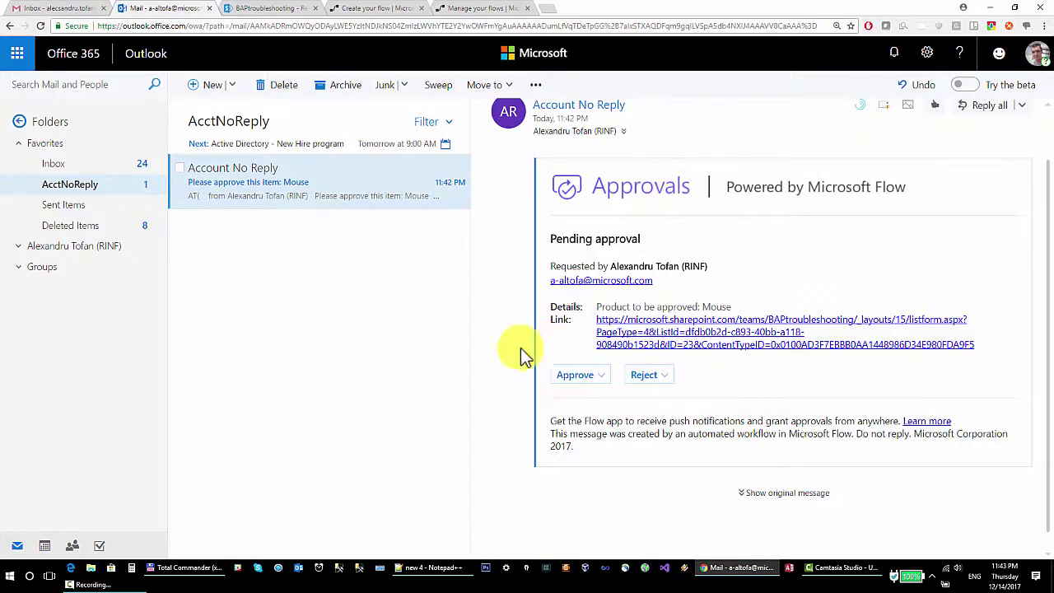
Approve the Mouse request with the comment 'Great! you can have the mouse, sir!' and submit.
{"action": "left_click", "coordinate": [599, 382]}
{"action": "left_click", "coordinate": [597, 432]}
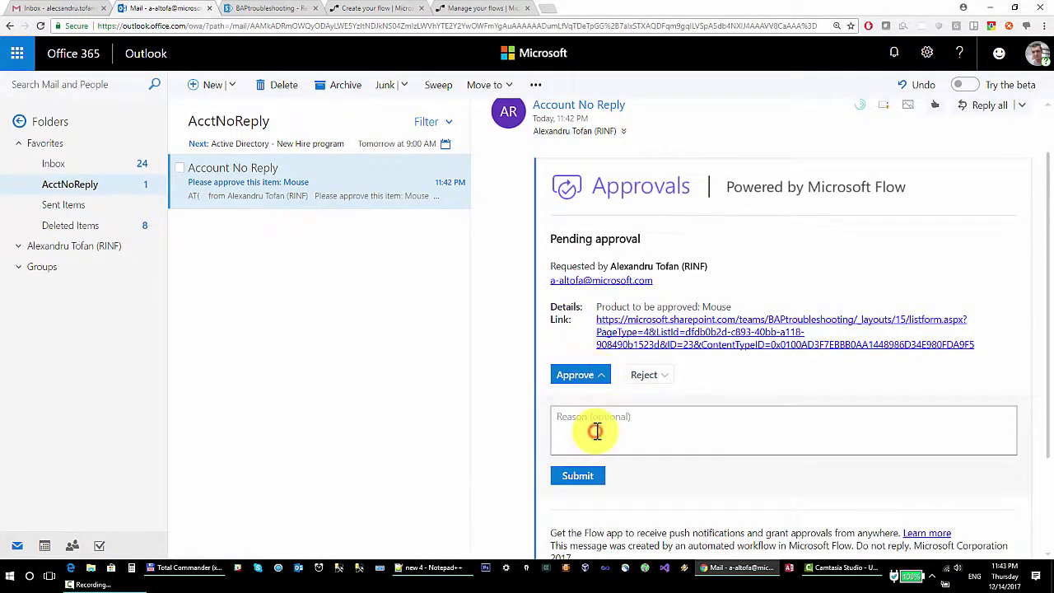
{"action": "type", "text": "Gr"}
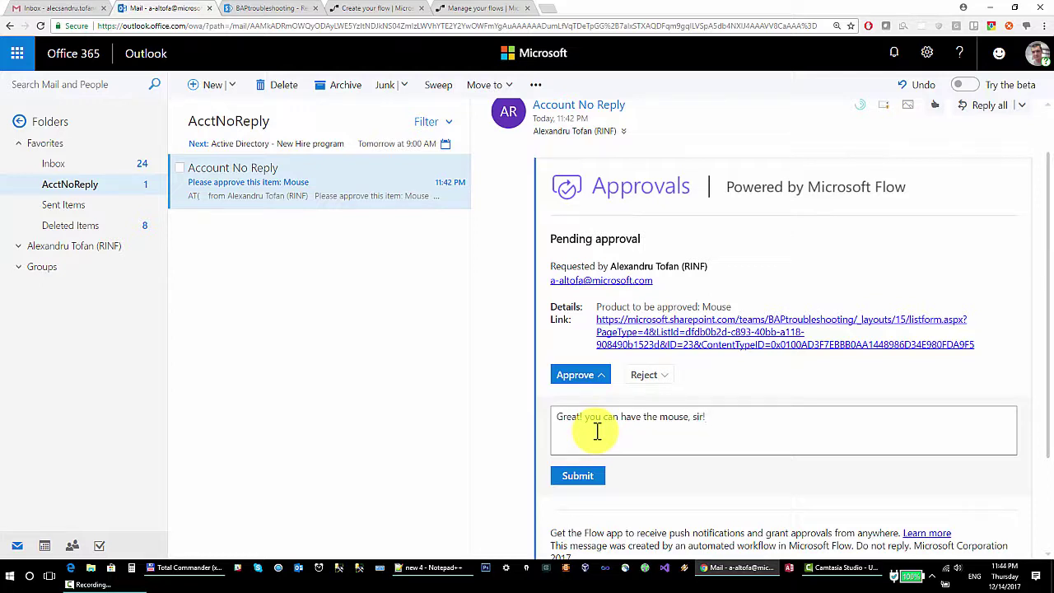
{"action": "left_click", "coordinate": [579, 476]}
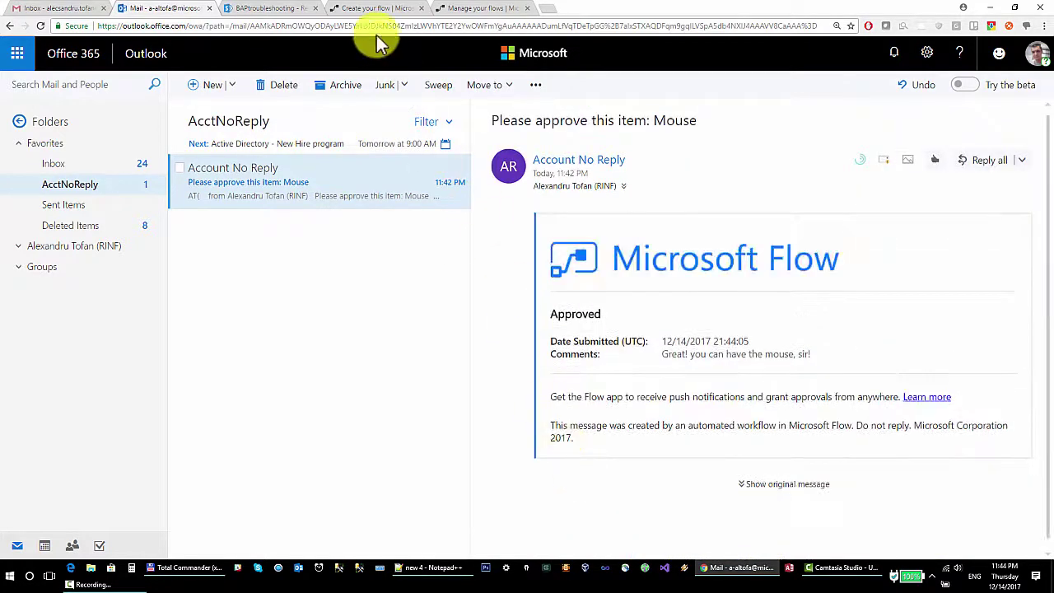
{"action": "left_click", "coordinate": [399, 8]}
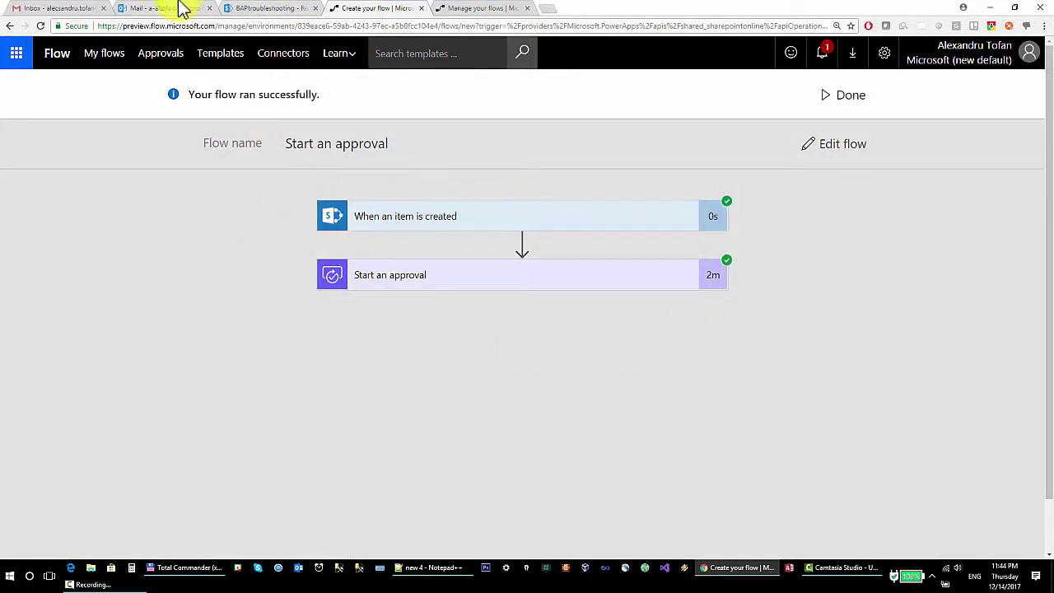
Confirm the Requests list's Status column is still empty after the approved email.
{"action": "left_click", "coordinate": [240, 9]}
{"action": "left_click", "coordinate": [138, 8]}
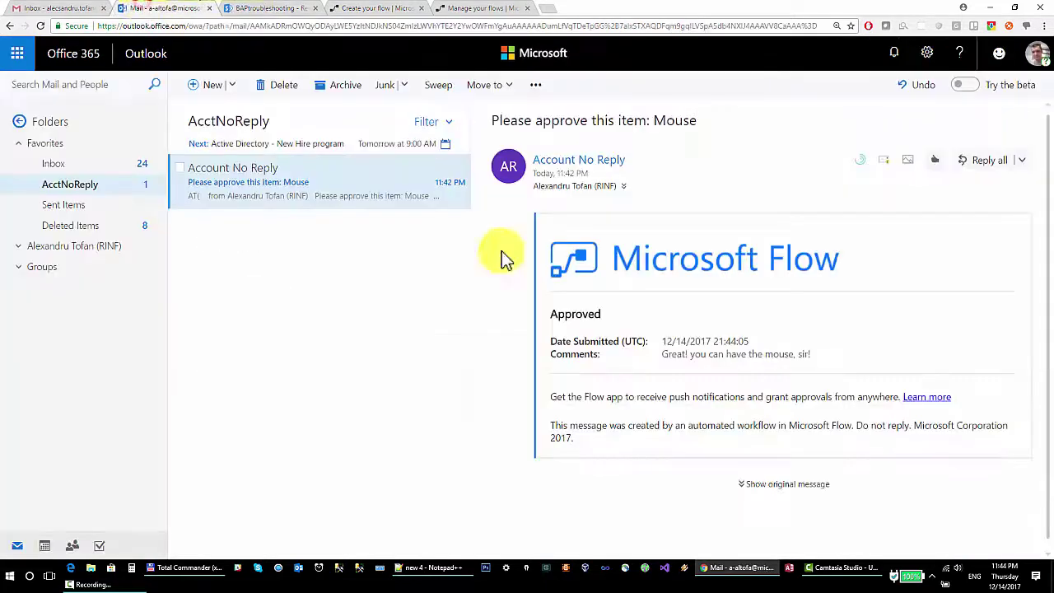
{"action": "left_click", "coordinate": [292, 9]}
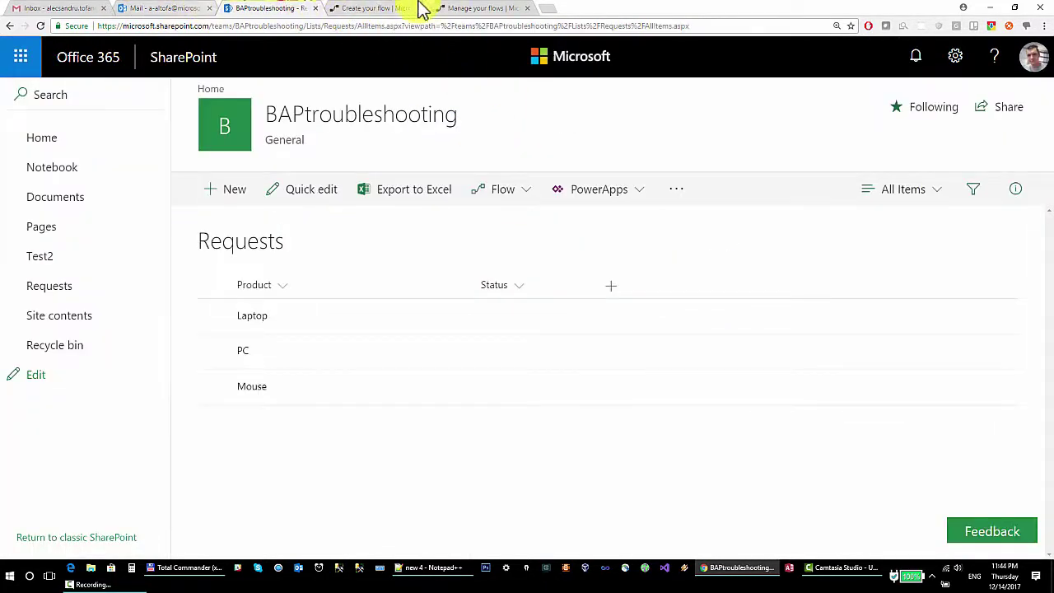
Review the run's 'flow ran successfully' message, then bring up My flows.
{"action": "left_click", "coordinate": [412, 9]}
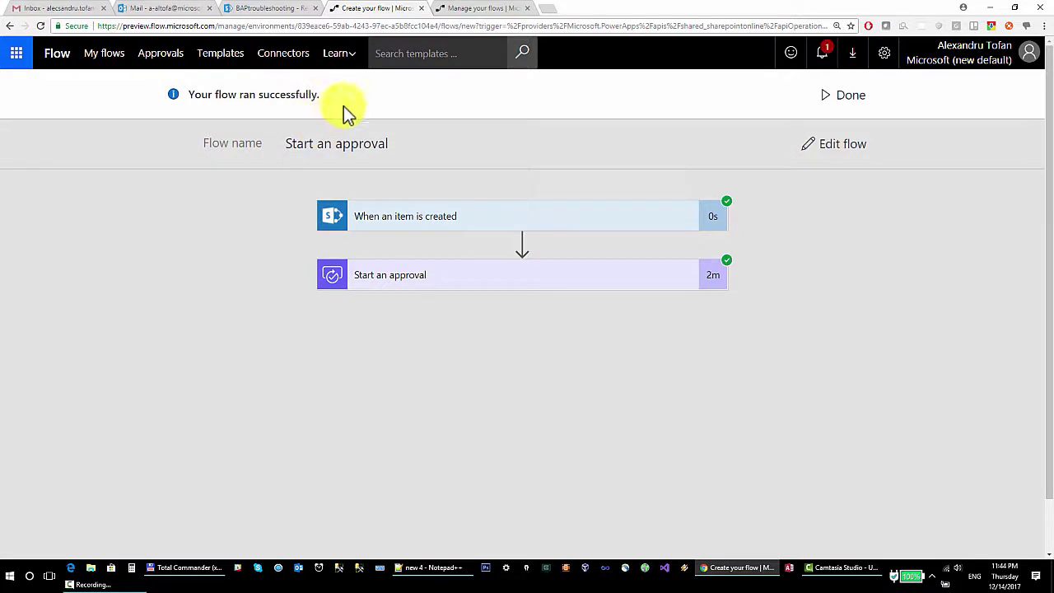
{"action": "left_click_drag", "start_coordinate": [330, 94], "coordinate": [244, 96]}
{"action": "left_click", "coordinate": [244, 96]}
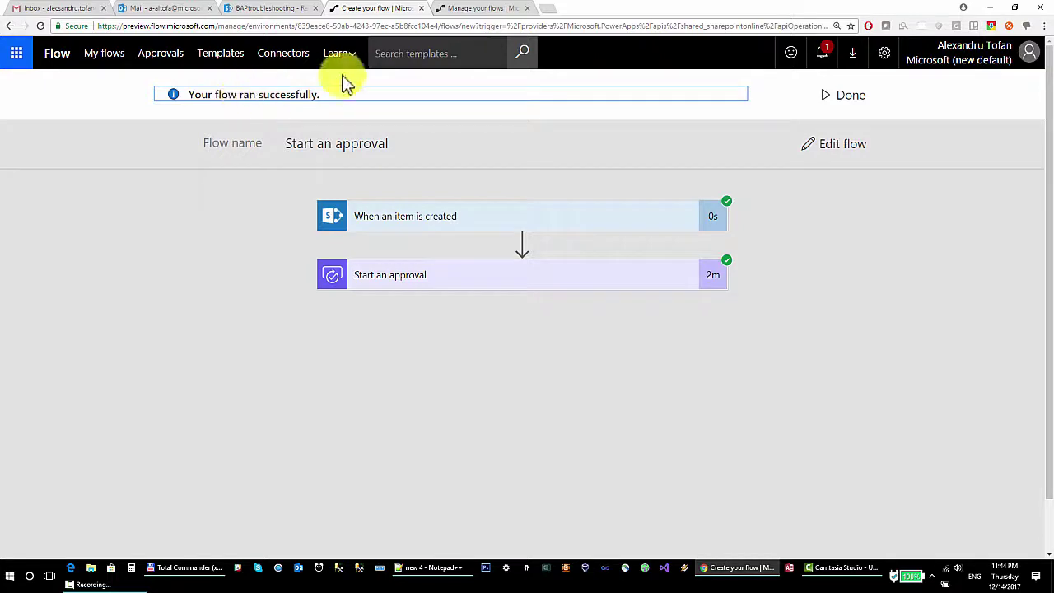
{"action": "left_click", "coordinate": [466, 9]}
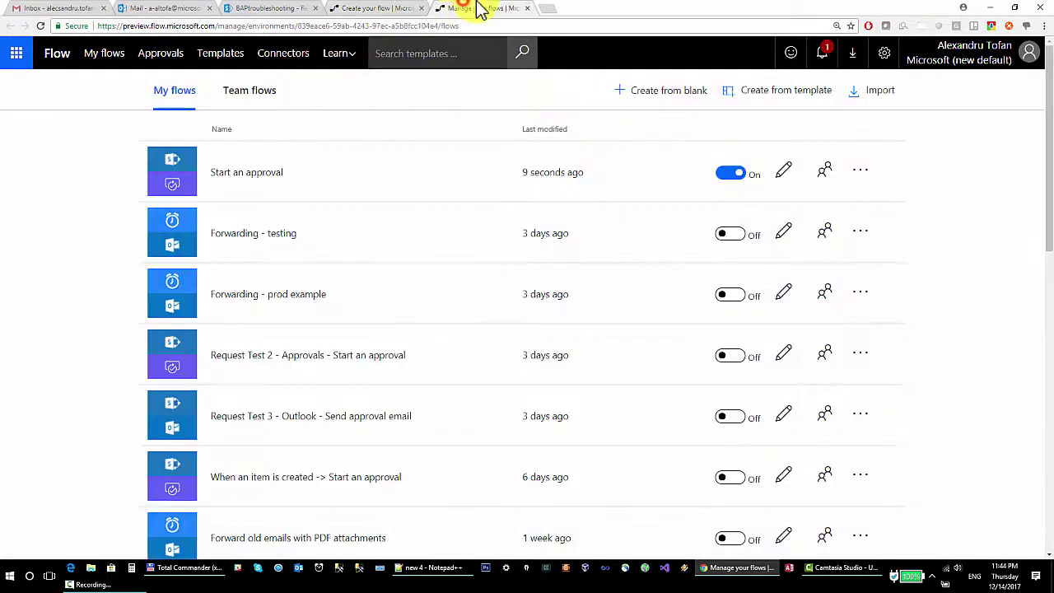
Open Start an approval's details, look through its Run history, and return to the successful run.
{"action": "left_click", "coordinate": [347, 172]}
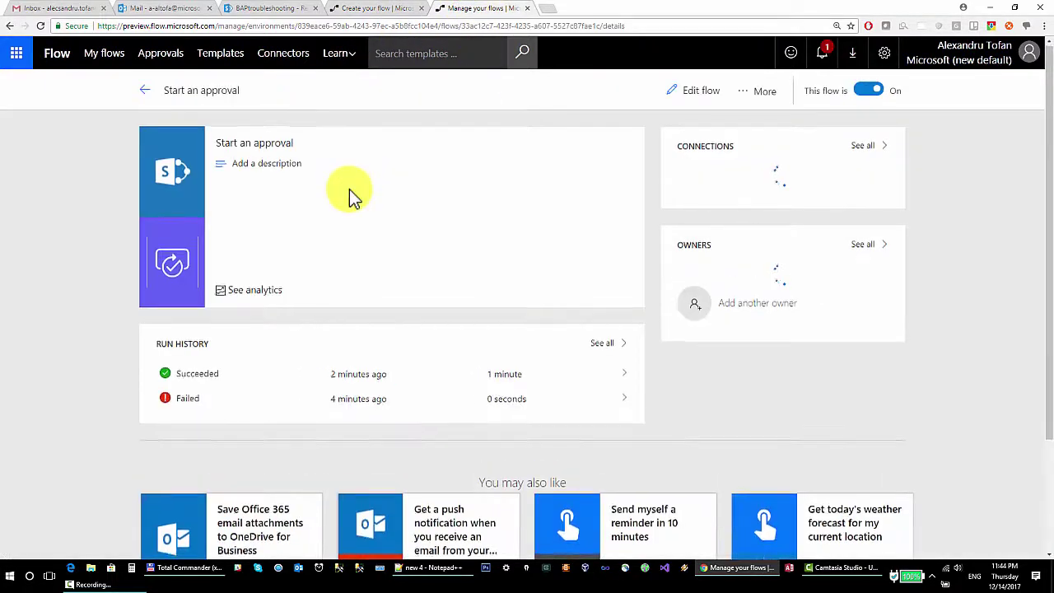
{"action": "scroll", "coordinate": [223, 336], "scroll_direction": "down", "scroll_amount": 1}
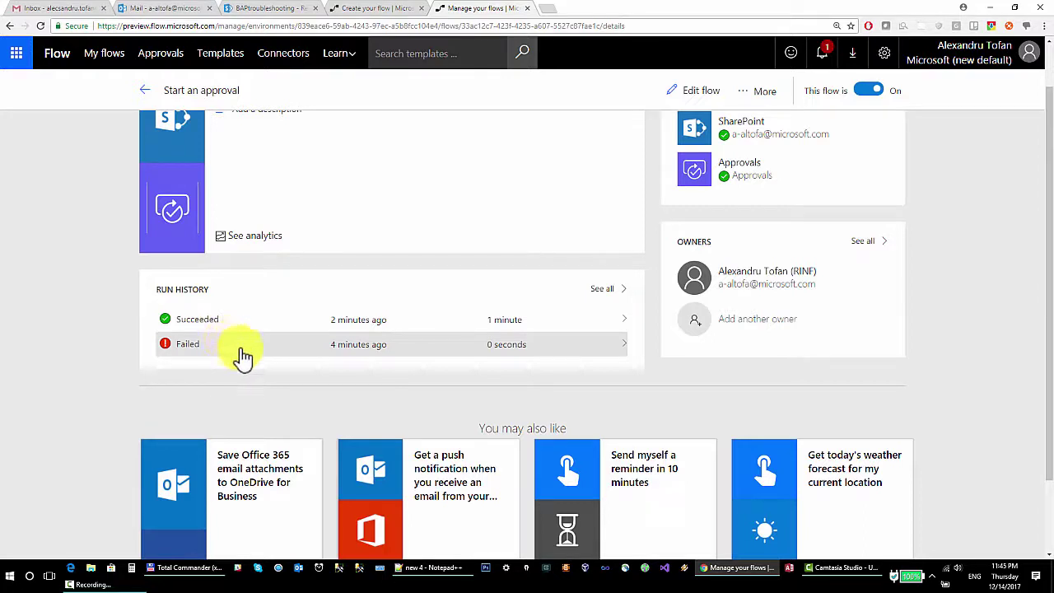
{"action": "left_click", "coordinate": [198, 327]}
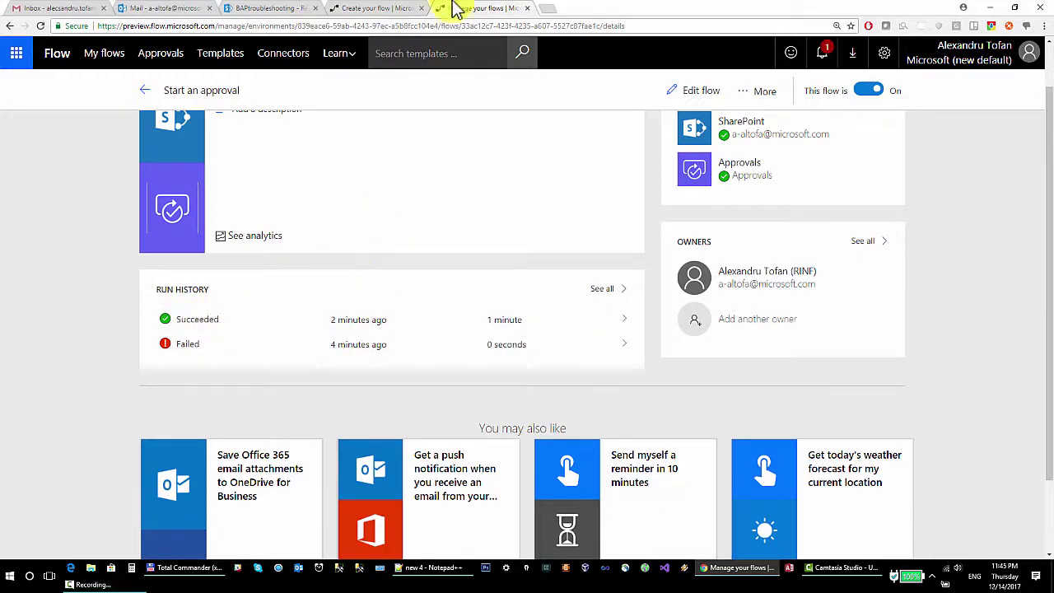
{"action": "left_click", "coordinate": [371, 9]}
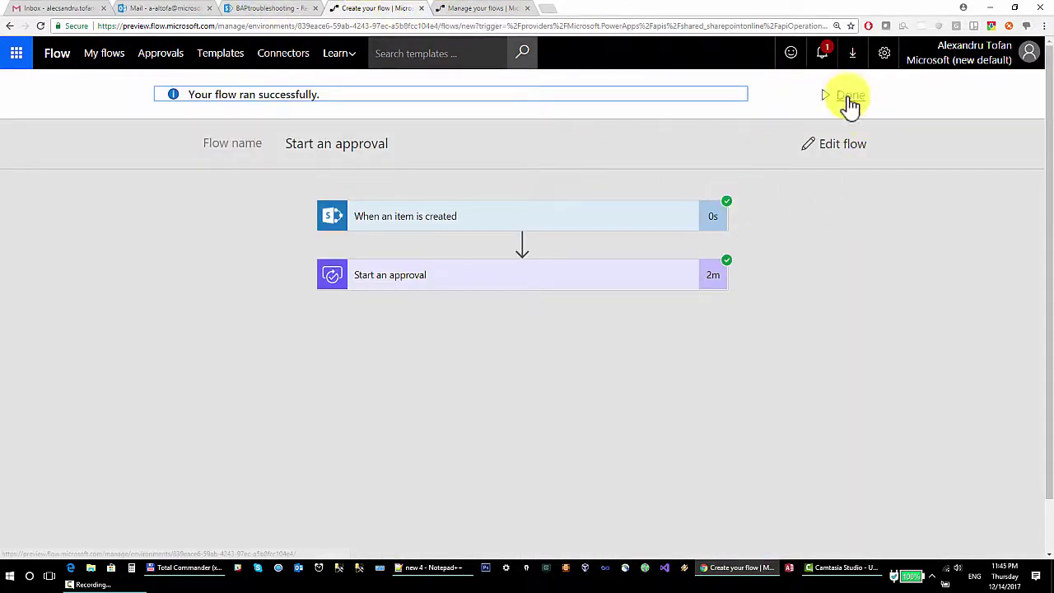
Open the Start an approval flow in the editor.
{"action": "left_click", "coordinate": [848, 152]}
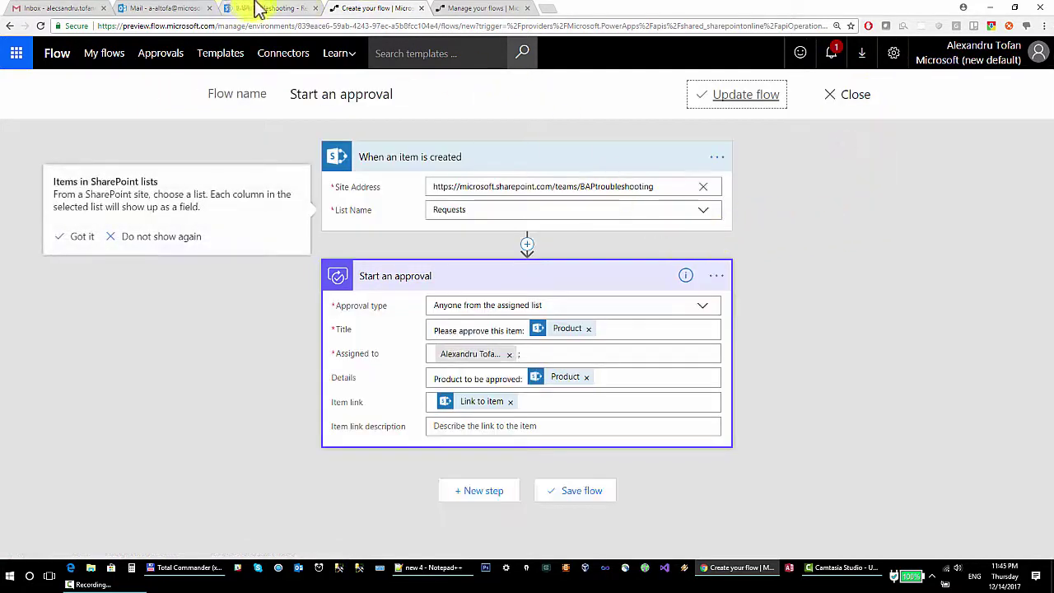
{"action": "left_click", "coordinate": [265, 8]}
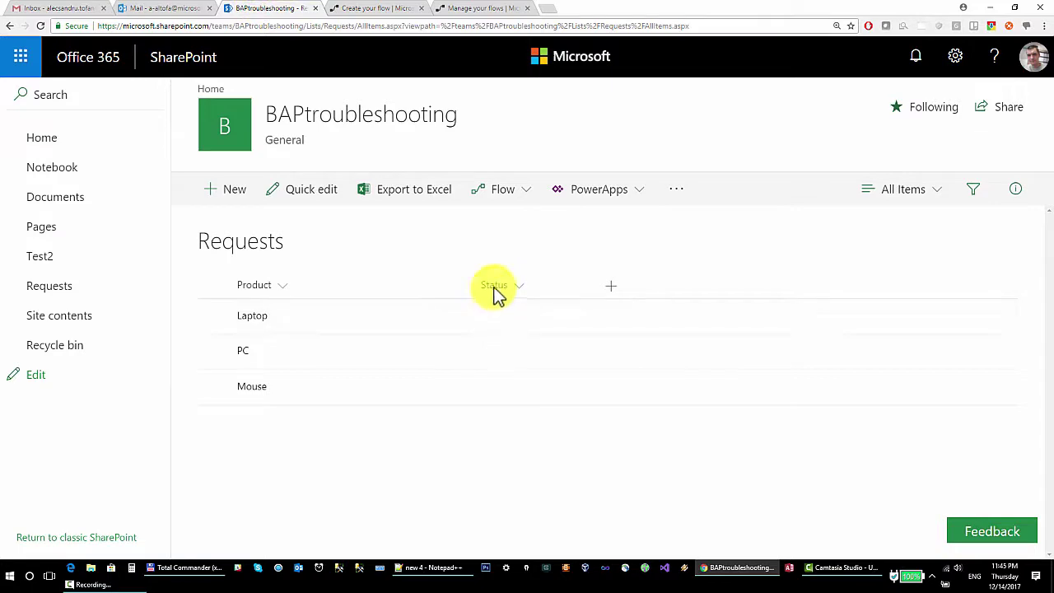
{"action": "left_click", "coordinate": [499, 8]}
{"action": "left_click", "coordinate": [372, 8]}
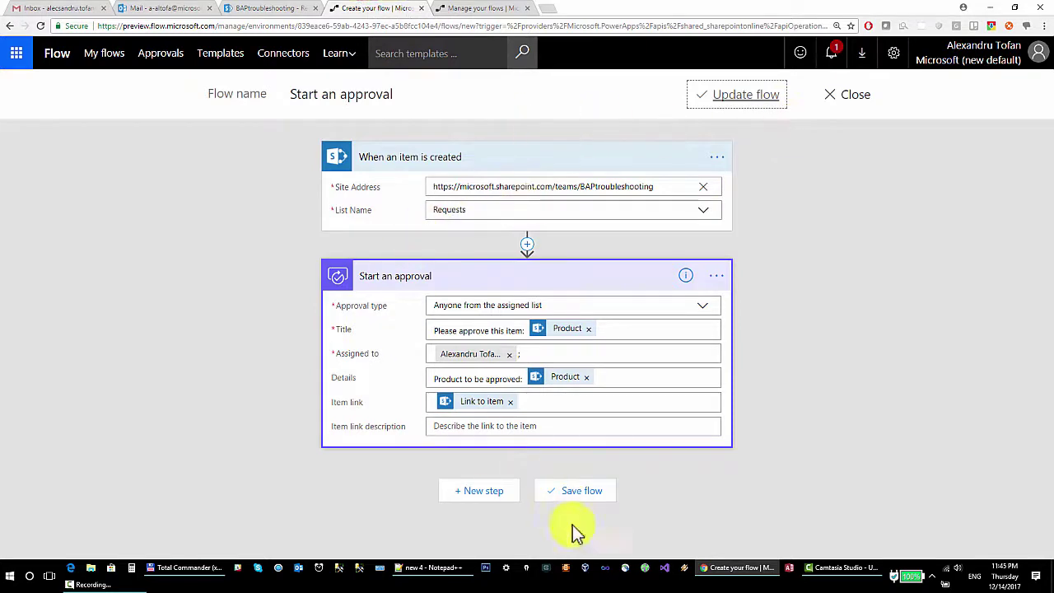
Add a SharePoint Update item action below the Start an approval step.
{"action": "left_click", "coordinate": [484, 497]}
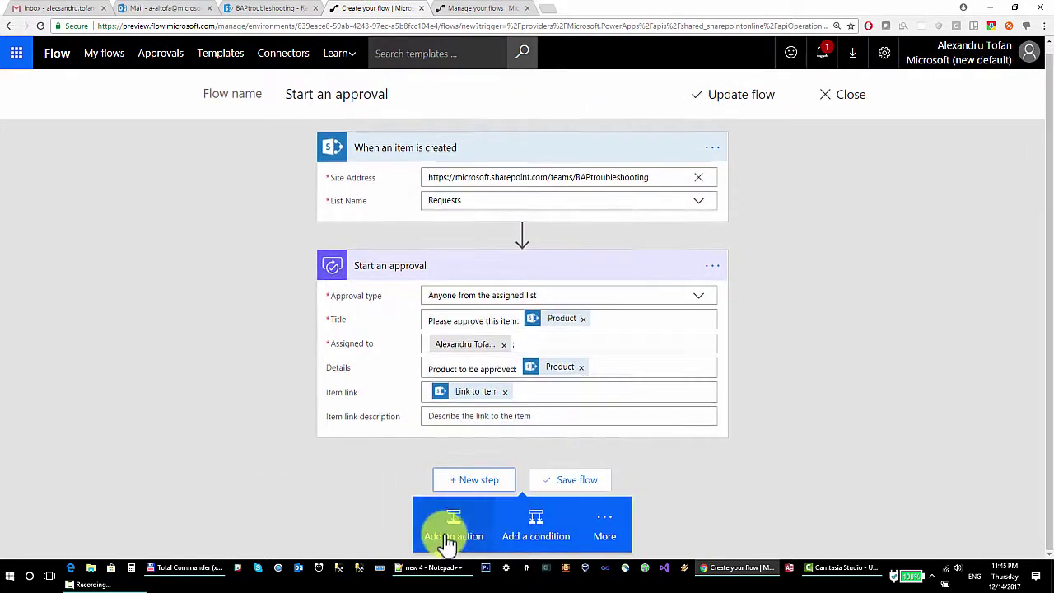
{"action": "left_click", "coordinate": [454, 537]}
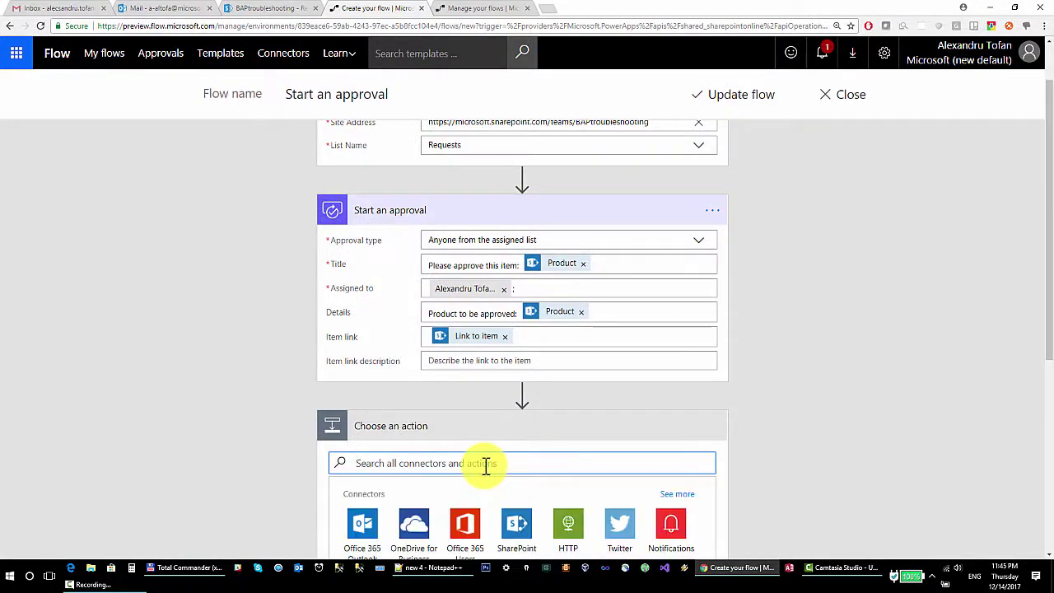
{"action": "scroll", "coordinate": [484, 468], "scroll_direction": "down", "scroll_amount": 2}
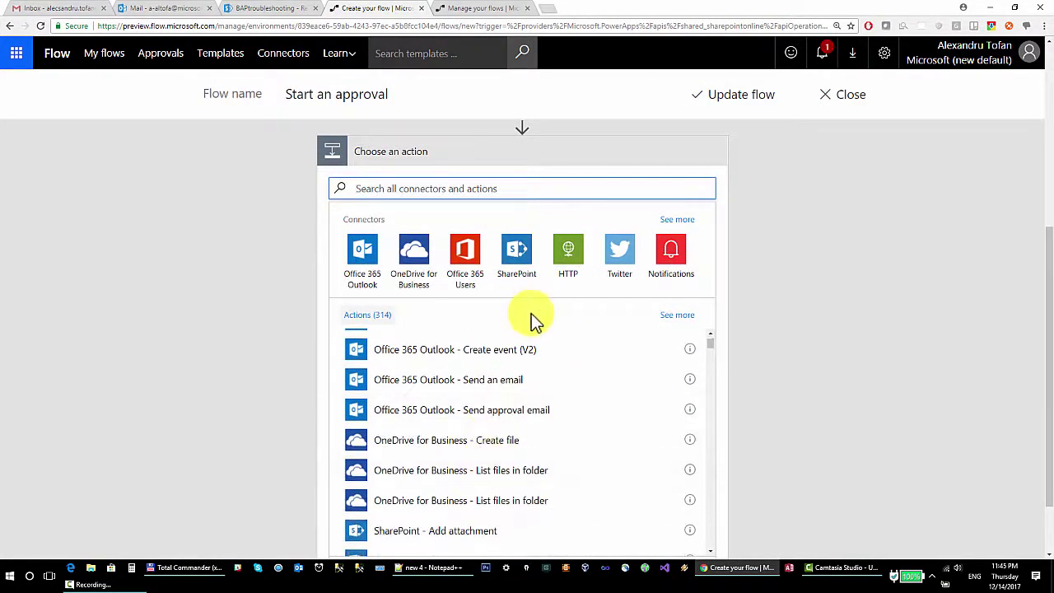
{"action": "type", "text": "u"}
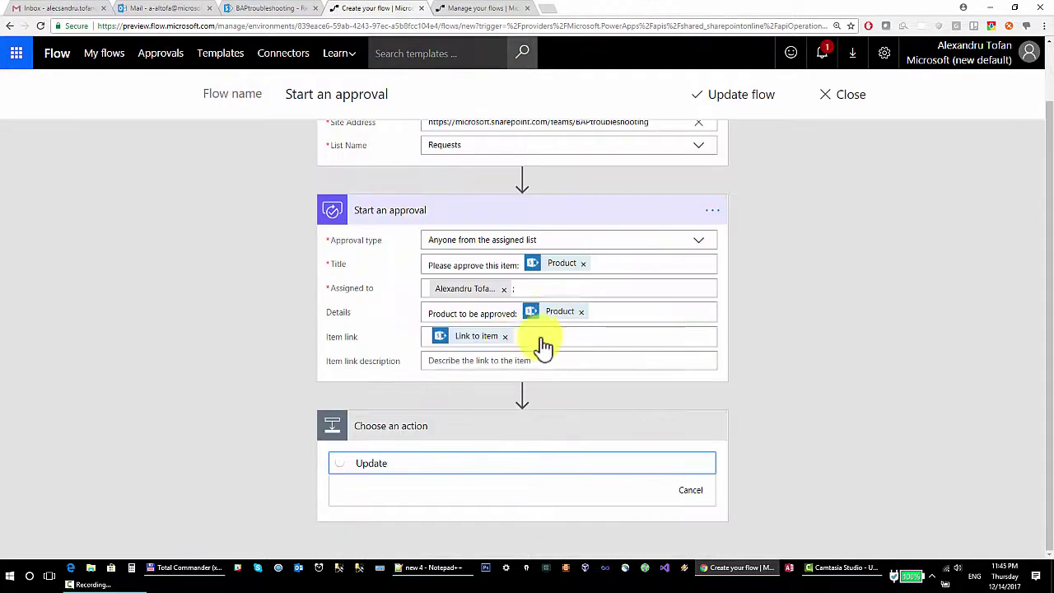
{"action": "scroll", "coordinate": [727, 323], "scroll_direction": "down", "scroll_amount": 1}
{"action": "scroll", "coordinate": [494, 415], "scroll_direction": "down", "scroll_amount": 1}
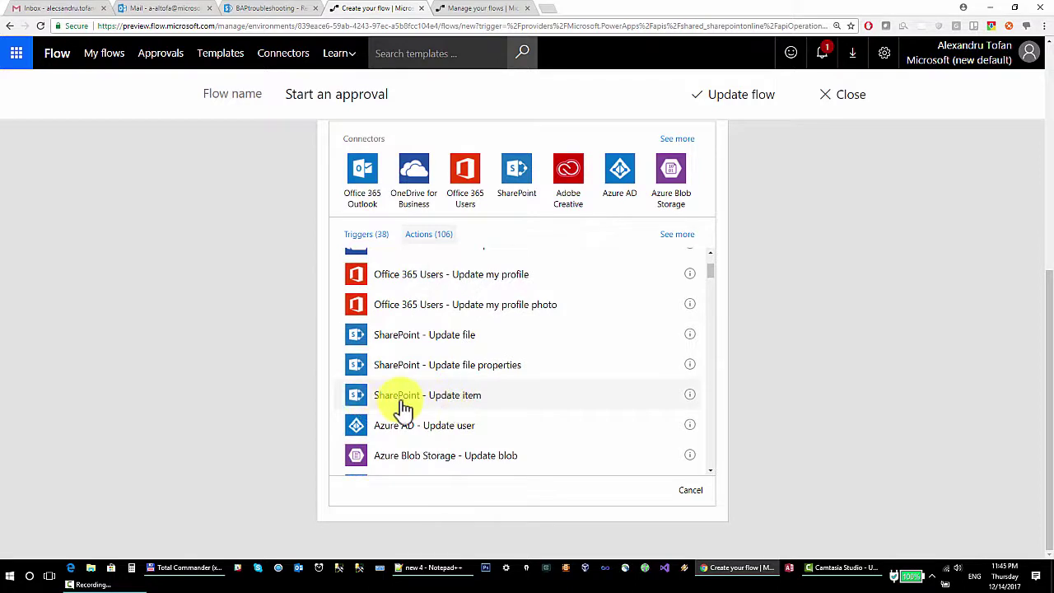
{"action": "left_click", "coordinate": [475, 402]}
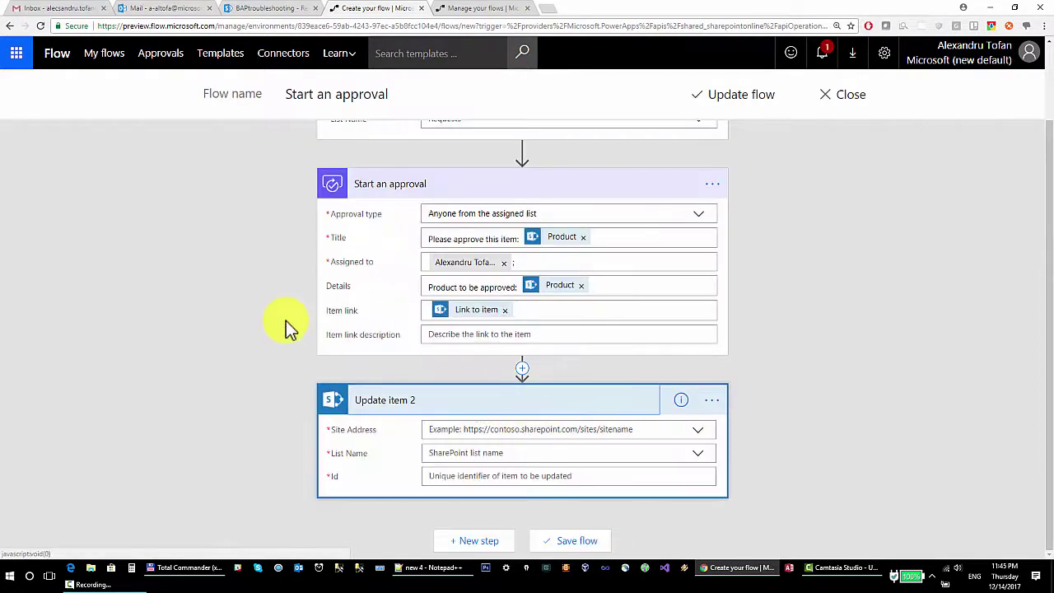
Point Update item 2 at the BAPtroubleshooting site and the Requests list.
{"action": "scroll", "coordinate": [509, 224], "scroll_direction": "up", "scroll_amount": 1}
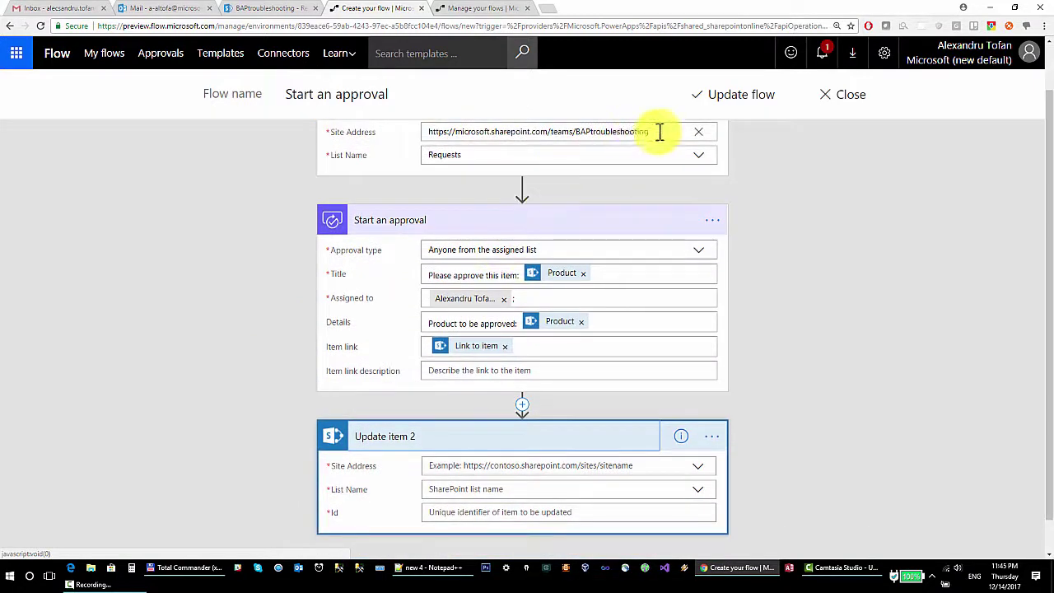
{"action": "left_click_drag", "start_coordinate": [662, 132], "coordinate": [430, 99]}
{"action": "key", "text": "ctrl+c"}
{"action": "scroll", "coordinate": [220, 302], "scroll_direction": "down", "scroll_amount": 1}
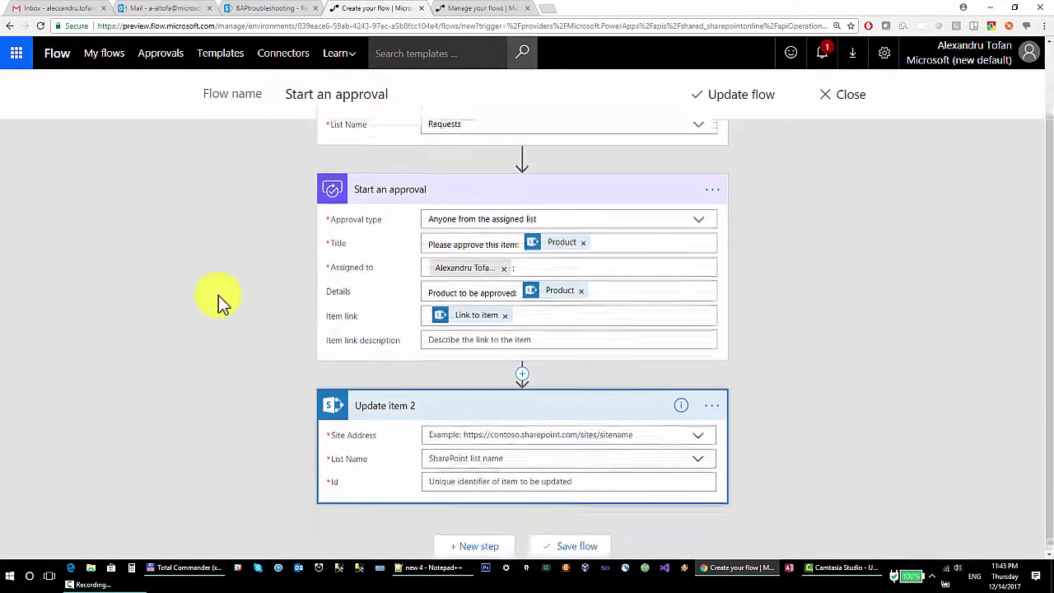
{"action": "left_click", "coordinate": [698, 432]}
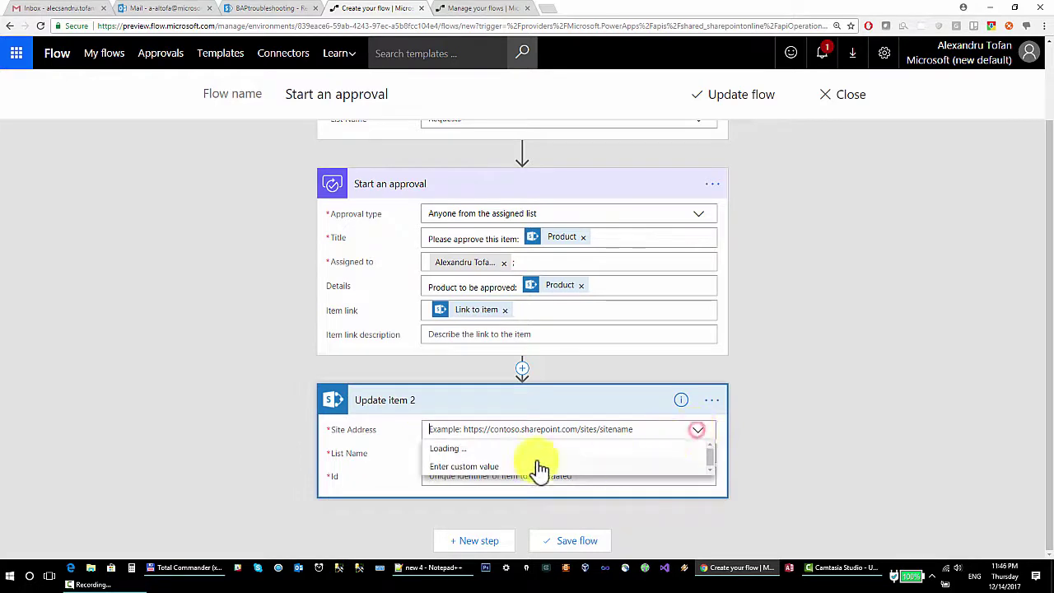
{"action": "key", "text": "ctrl+v"}
{"action": "left_click", "coordinate": [471, 437]}
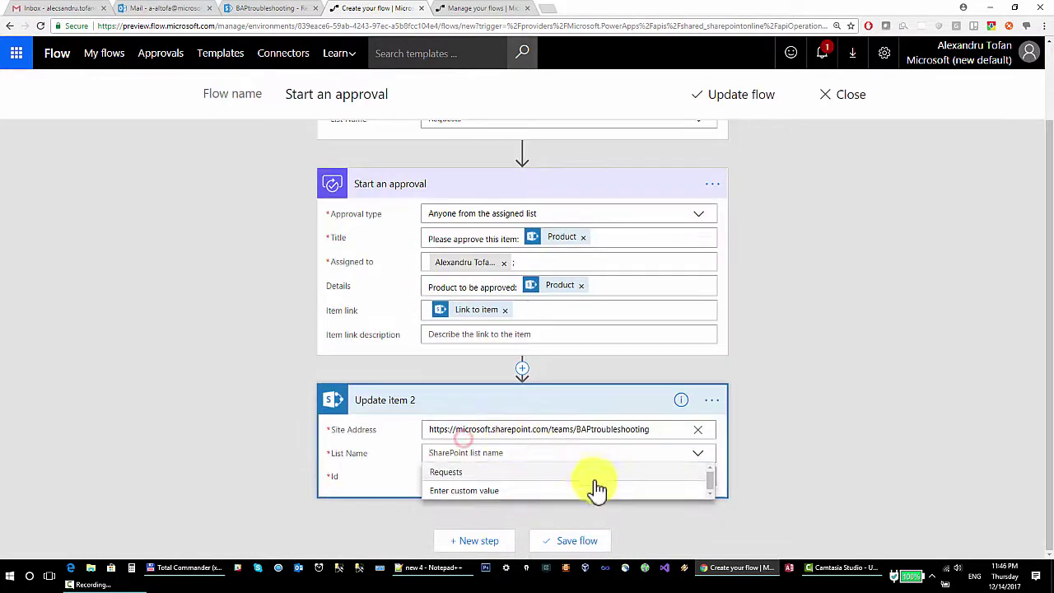
{"action": "left_click", "coordinate": [477, 474]}
Set the Id field to the triggering item's ID from Dynamic content.
{"action": "left_click", "coordinate": [477, 475]}
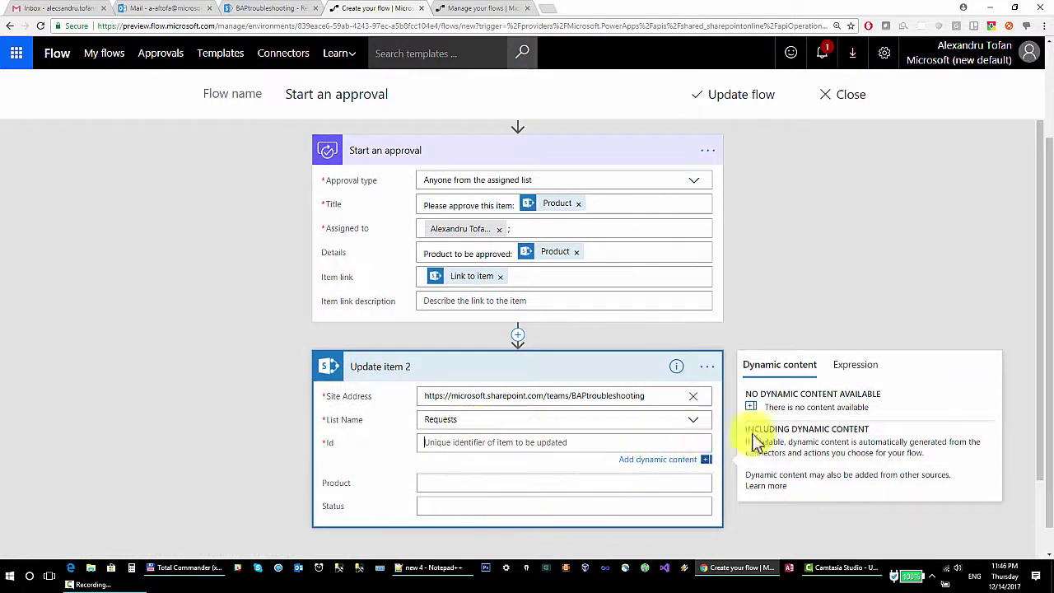
{"action": "scroll", "coordinate": [601, 440], "scroll_direction": "down", "scroll_amount": 1}
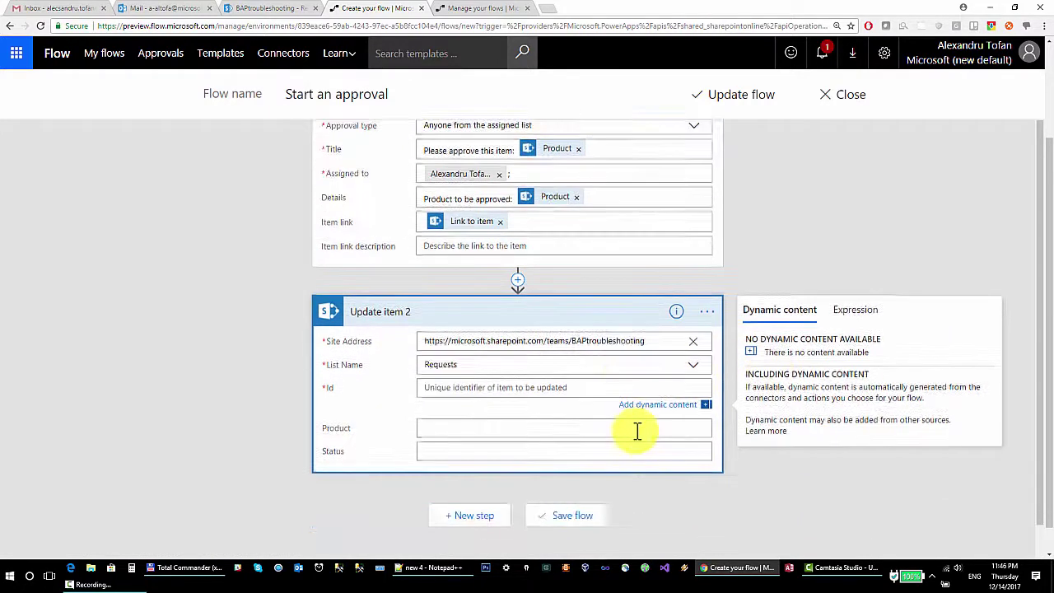
{"action": "left_click", "coordinate": [705, 409]}
{"action": "left_click", "coordinate": [565, 415]}
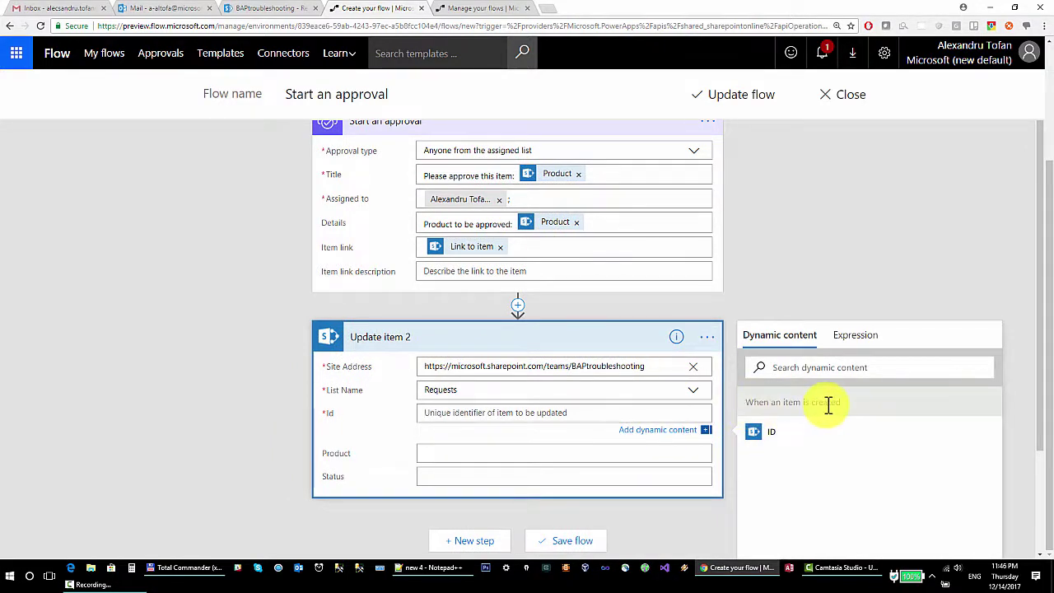
{"action": "scroll", "coordinate": [828, 404], "scroll_direction": "up", "scroll_amount": 2}
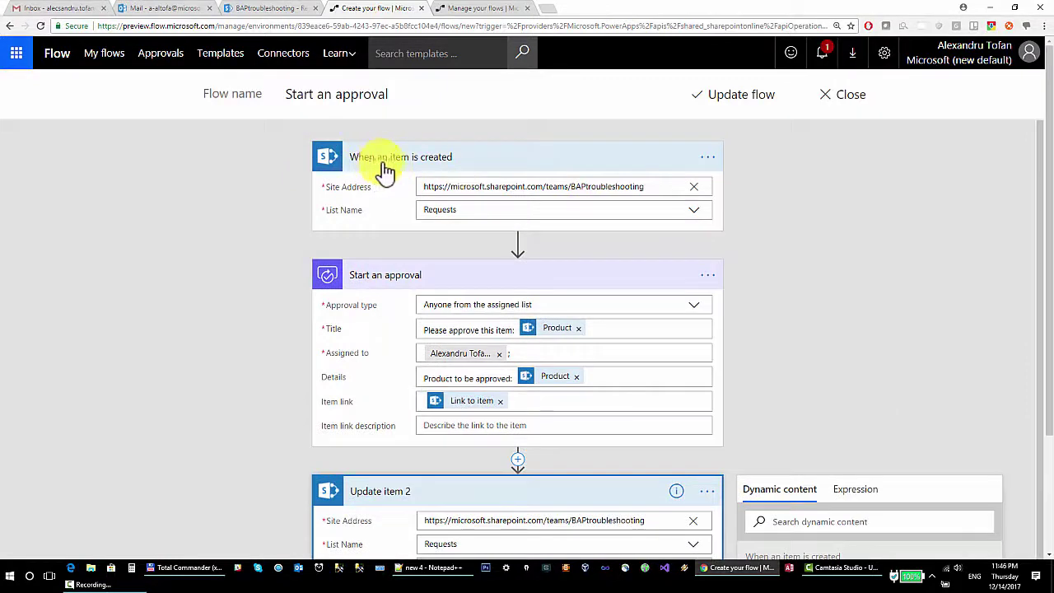
{"action": "scroll", "coordinate": [388, 153], "scroll_direction": "down", "scroll_amount": 1}
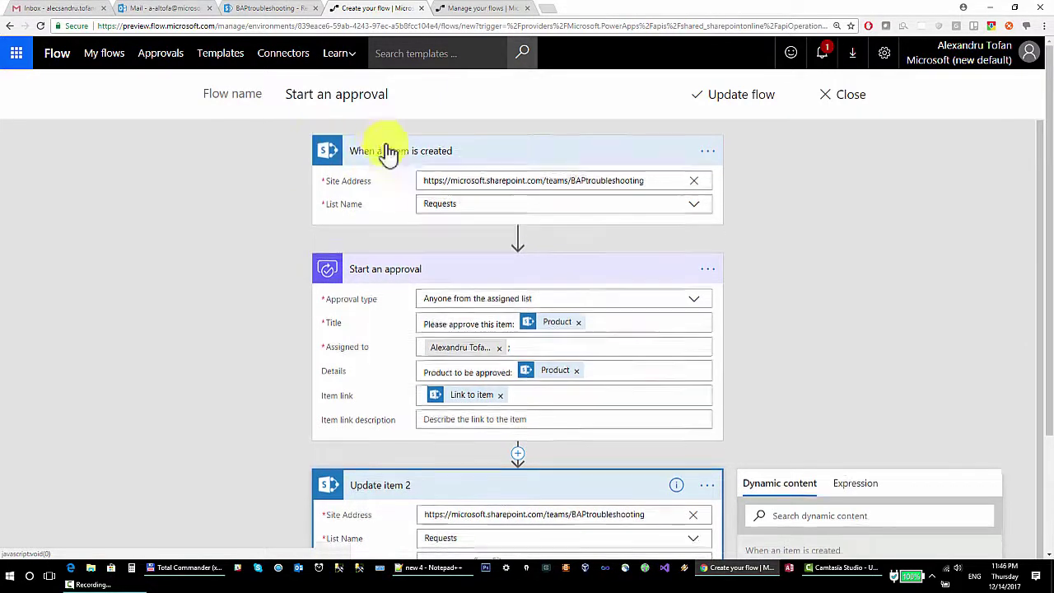
{"action": "left_click", "coordinate": [759, 482]}
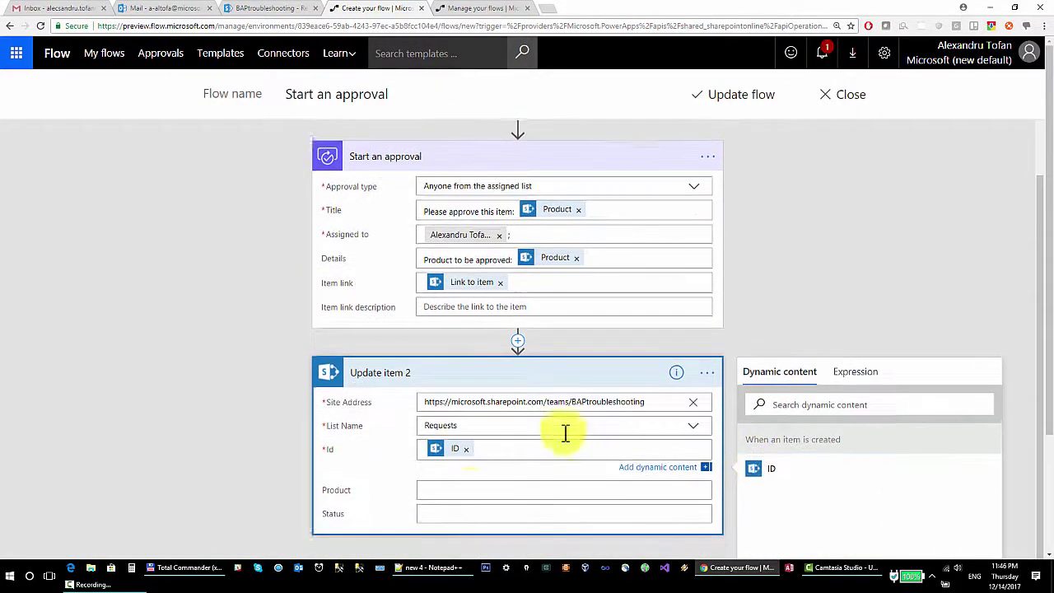
Fill the Status field with the approver's Comments from Start an approval.
{"action": "left_click", "coordinate": [463, 490]}
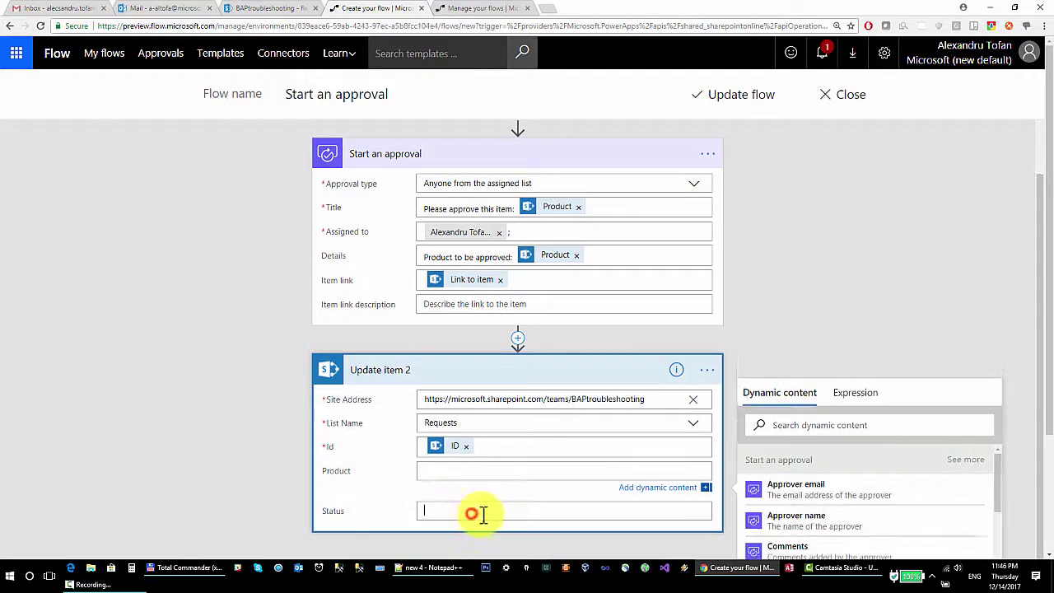
{"action": "left_click", "coordinate": [471, 513]}
{"action": "scroll", "coordinate": [807, 346], "scroll_direction": "down", "scroll_amount": 2}
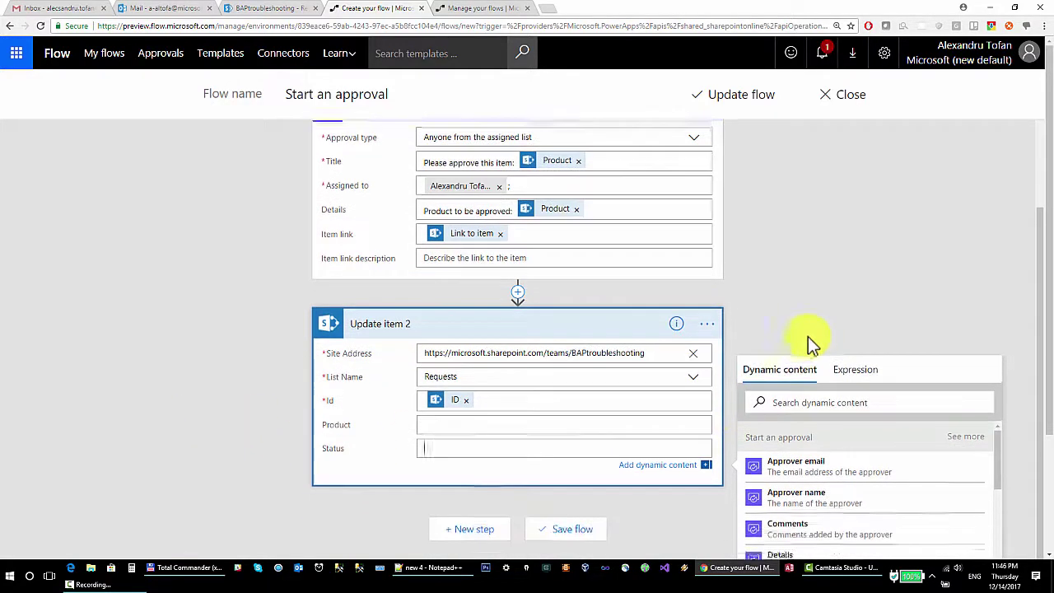
{"action": "scroll", "coordinate": [919, 173], "scroll_direction": "down", "scroll_amount": 1}
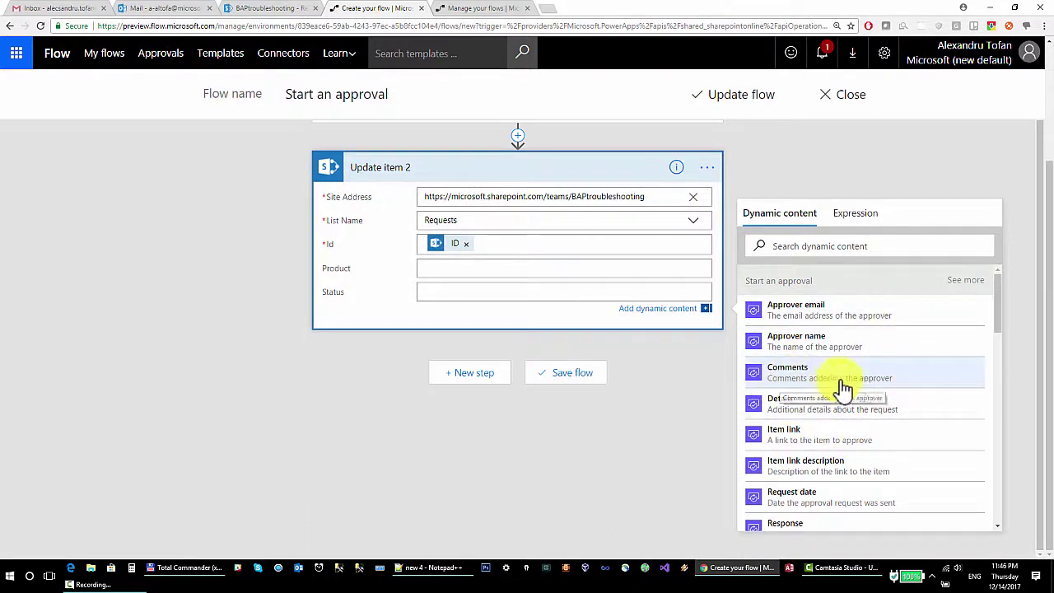
{"action": "left_click", "coordinate": [890, 381]}
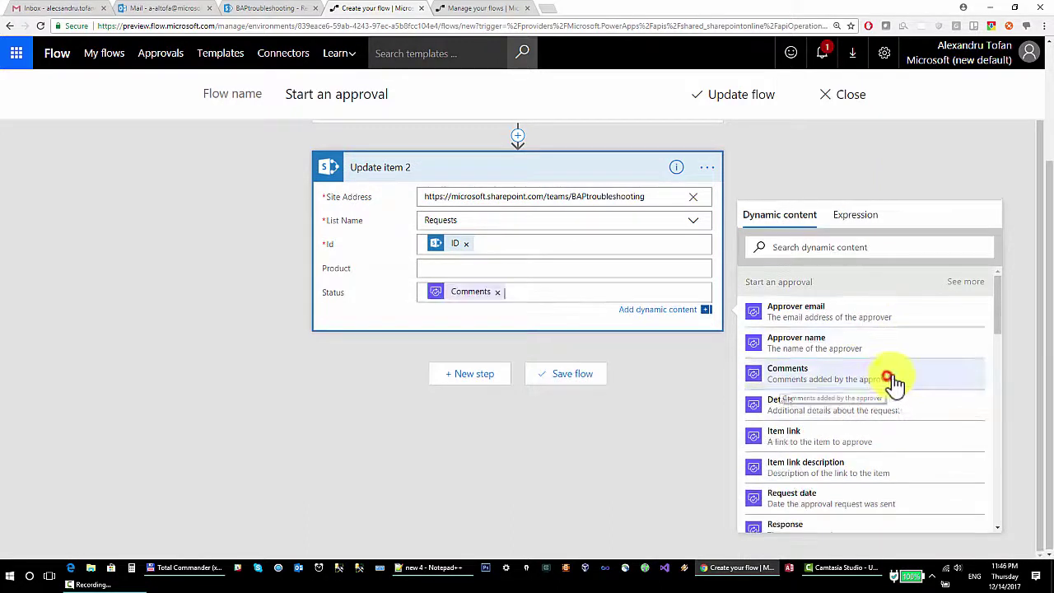
Save the flow with Update flow and reopen it in the editor.
{"action": "left_click", "coordinate": [733, 97]}
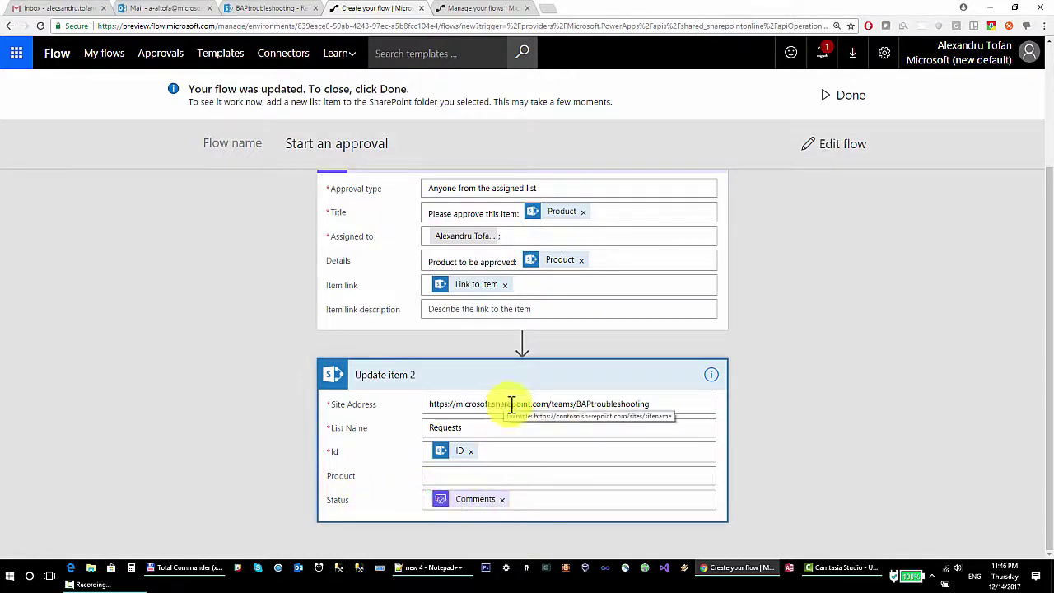
{"action": "left_click", "coordinate": [842, 145]}
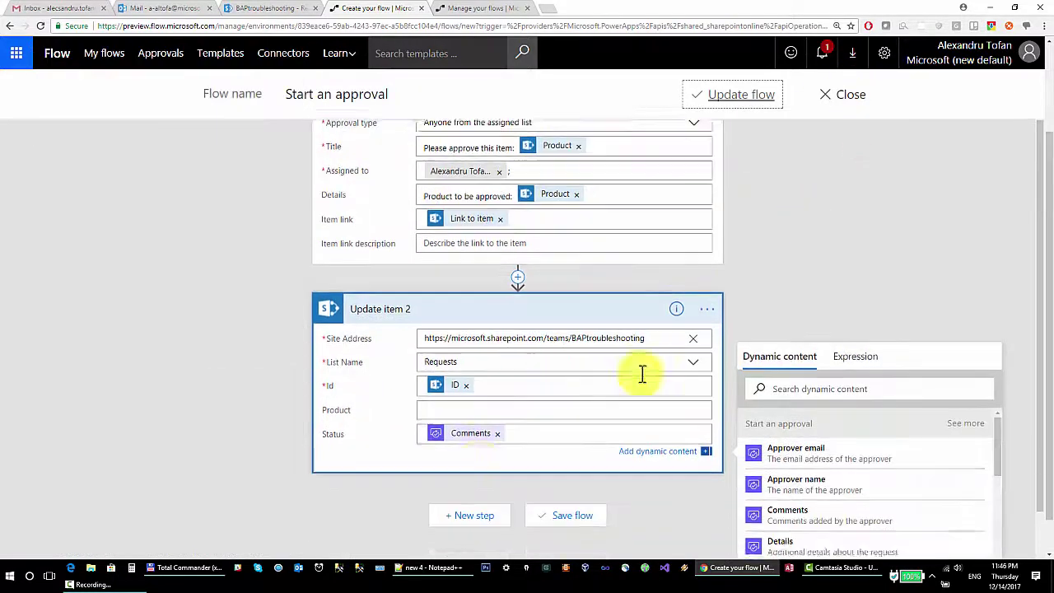
Replace Status with the approval Response, ' - ', then Comments, and save the flow.
{"action": "left_click", "coordinate": [498, 389]}
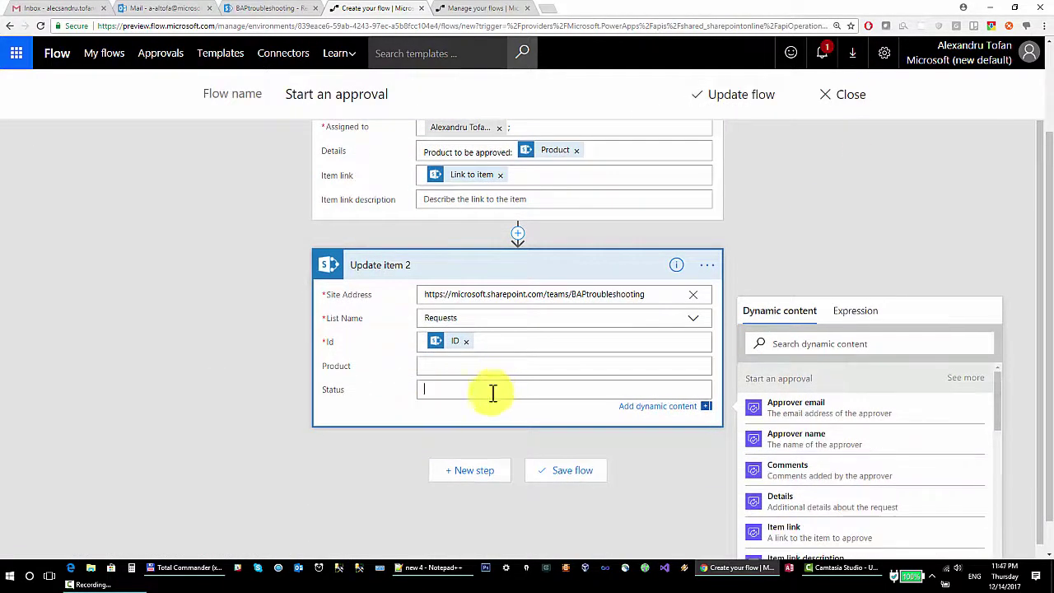
{"action": "scroll", "coordinate": [697, 313], "scroll_direction": "down", "scroll_amount": 2}
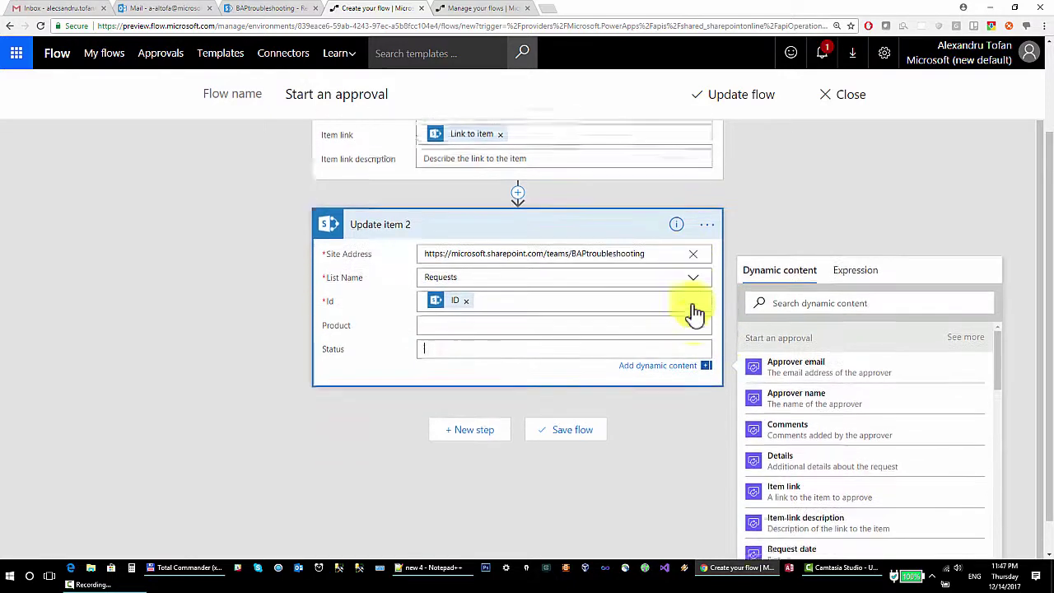
{"action": "scroll", "coordinate": [856, 367], "scroll_direction": "down", "scroll_amount": 2}
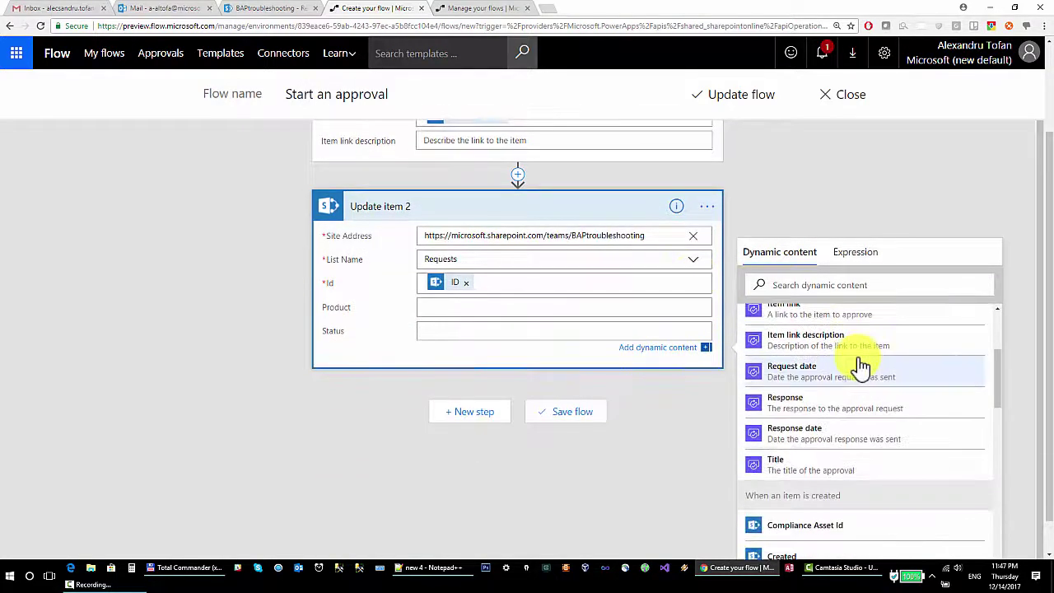
{"action": "left_click", "coordinate": [856, 420]}
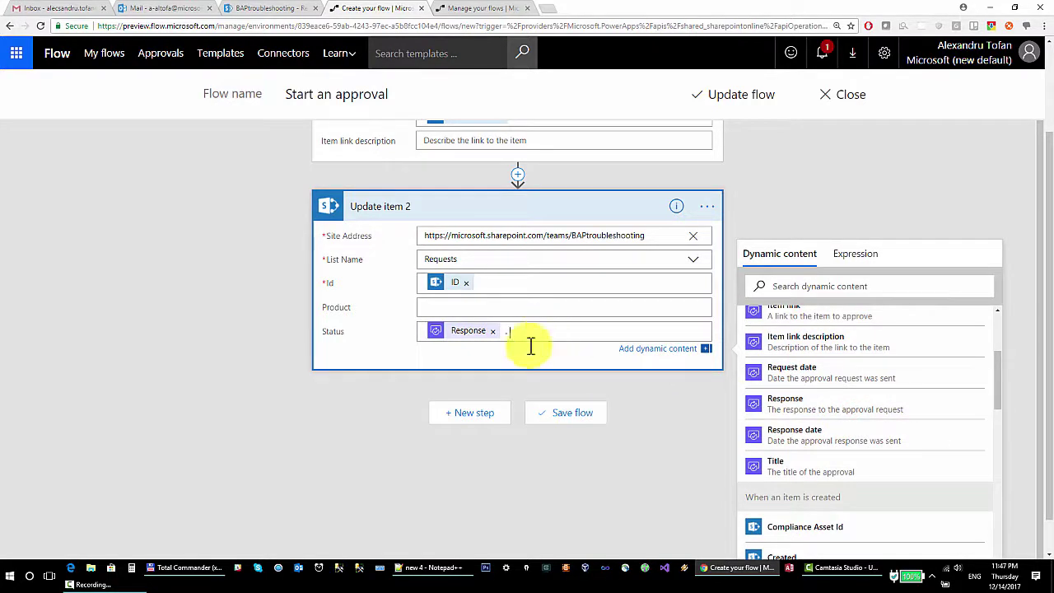
{"action": "scroll", "coordinate": [812, 370], "scroll_direction": "up", "scroll_amount": 3}
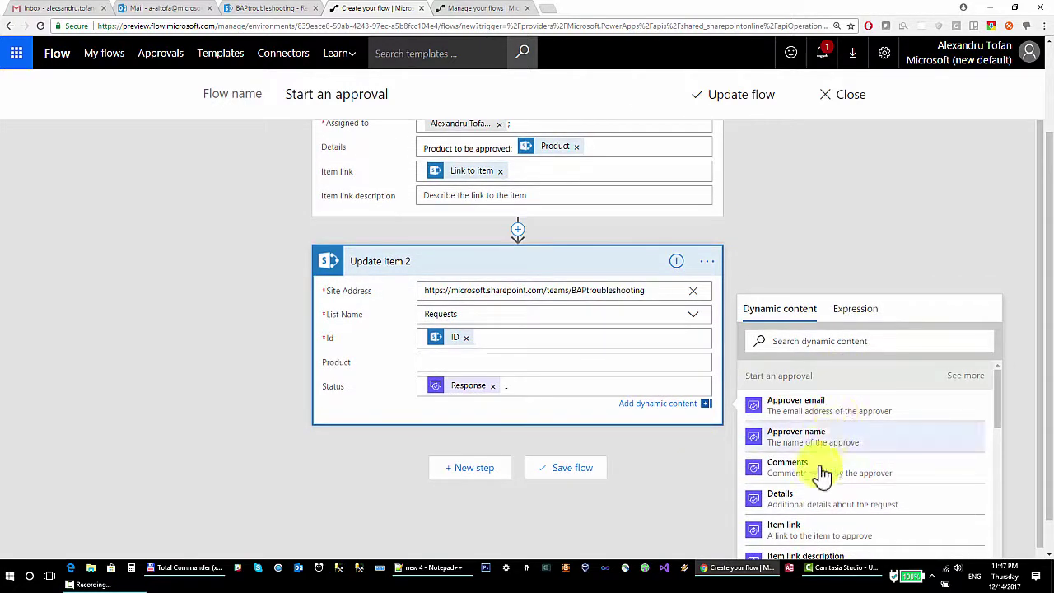
{"action": "left_click", "coordinate": [816, 467]}
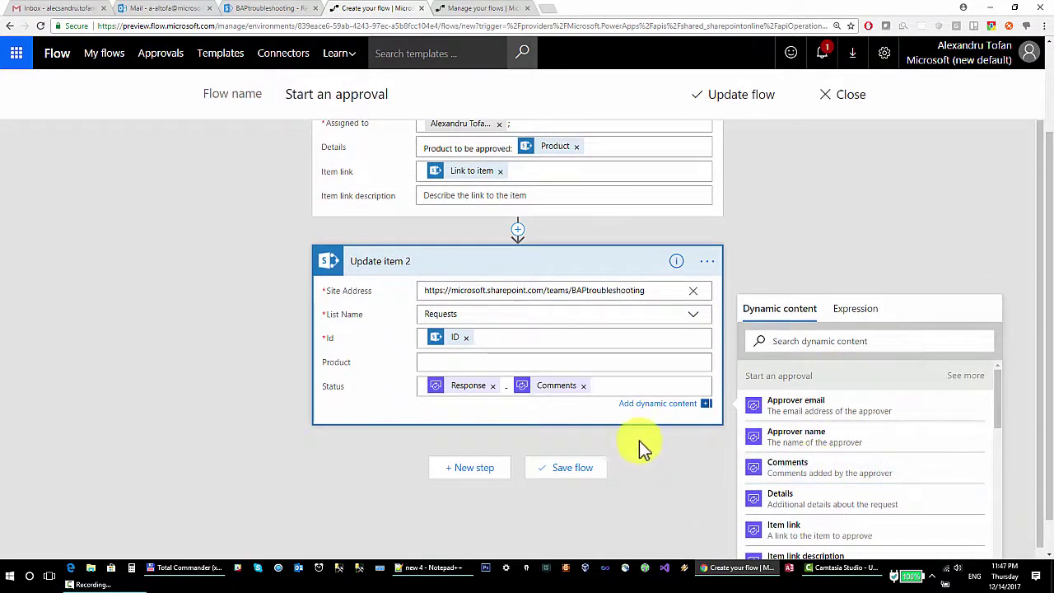
{"action": "left_click", "coordinate": [736, 97]}
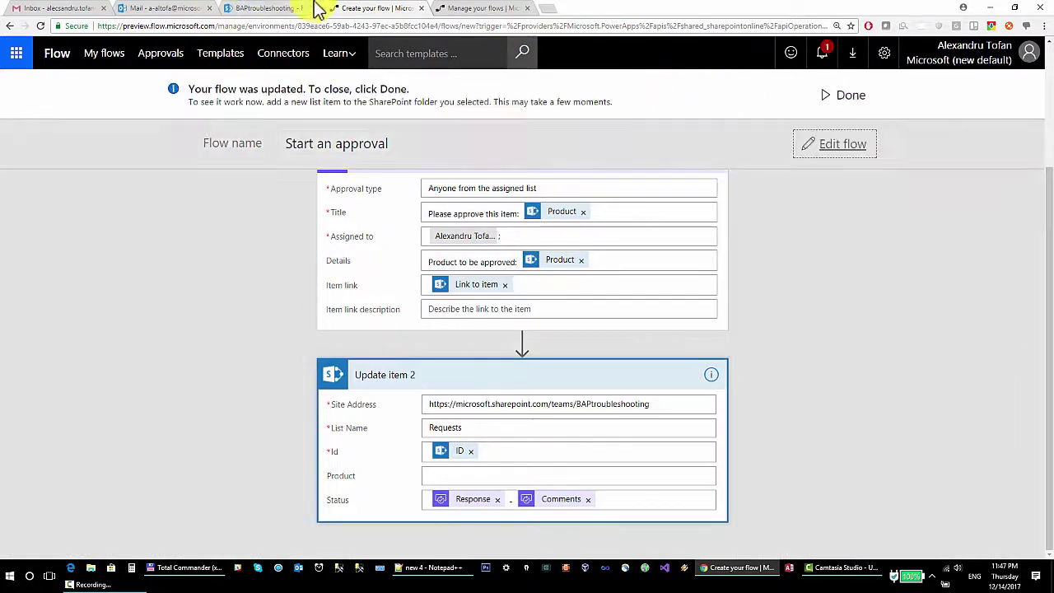
{"action": "left_click", "coordinate": [271, 8]}
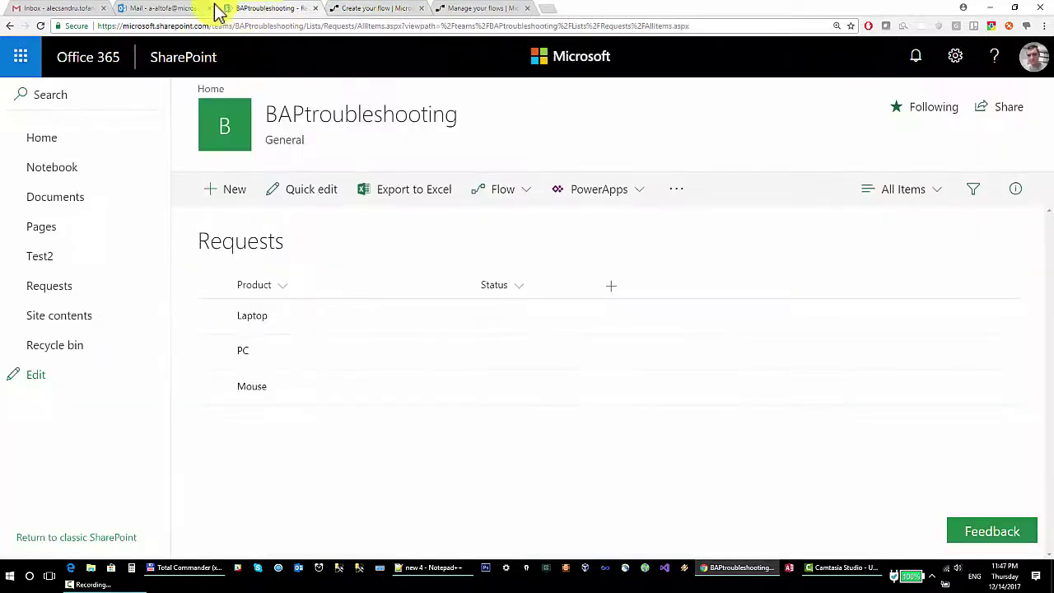
{"action": "left_click", "coordinate": [380, 8]}
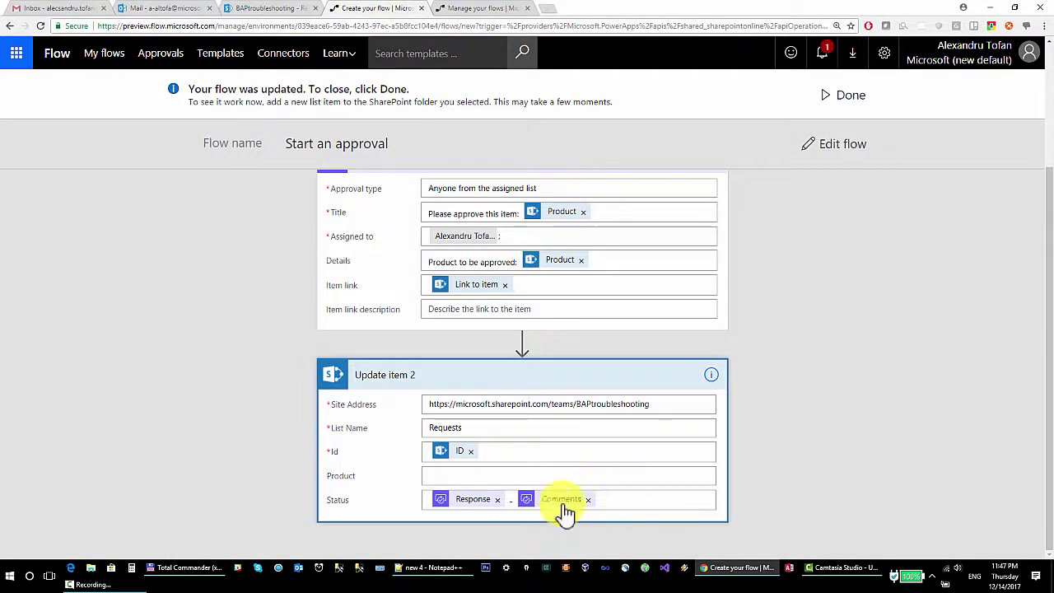
{"action": "scroll", "coordinate": [511, 200], "scroll_direction": "up", "scroll_amount": 2}
{"action": "left_click", "coordinate": [835, 146]}
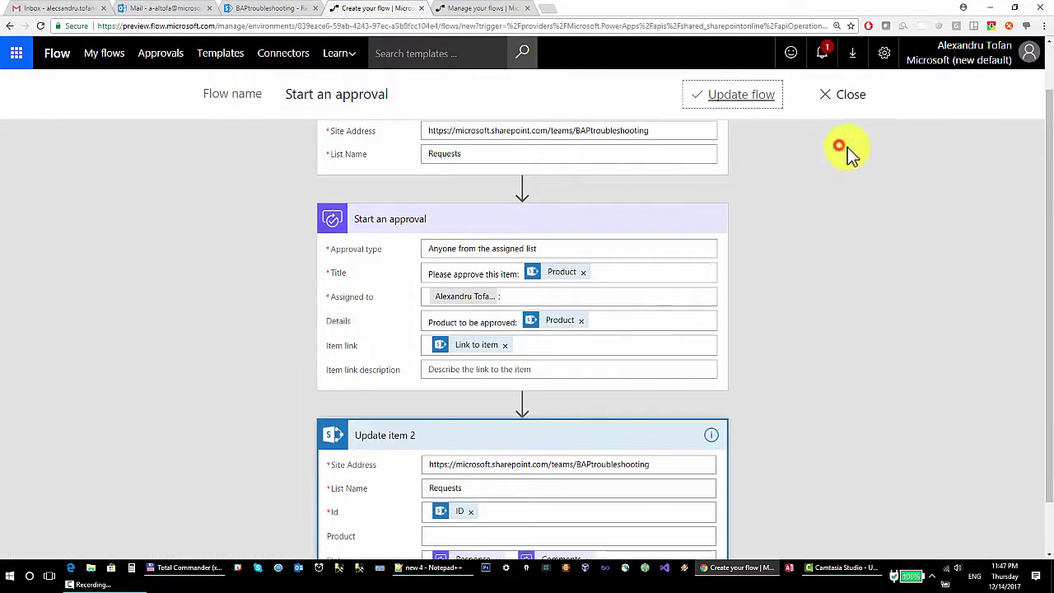
{"action": "scroll", "coordinate": [564, 410], "scroll_direction": "down", "scroll_amount": 3}
{"action": "left_click", "coordinate": [554, 402]}
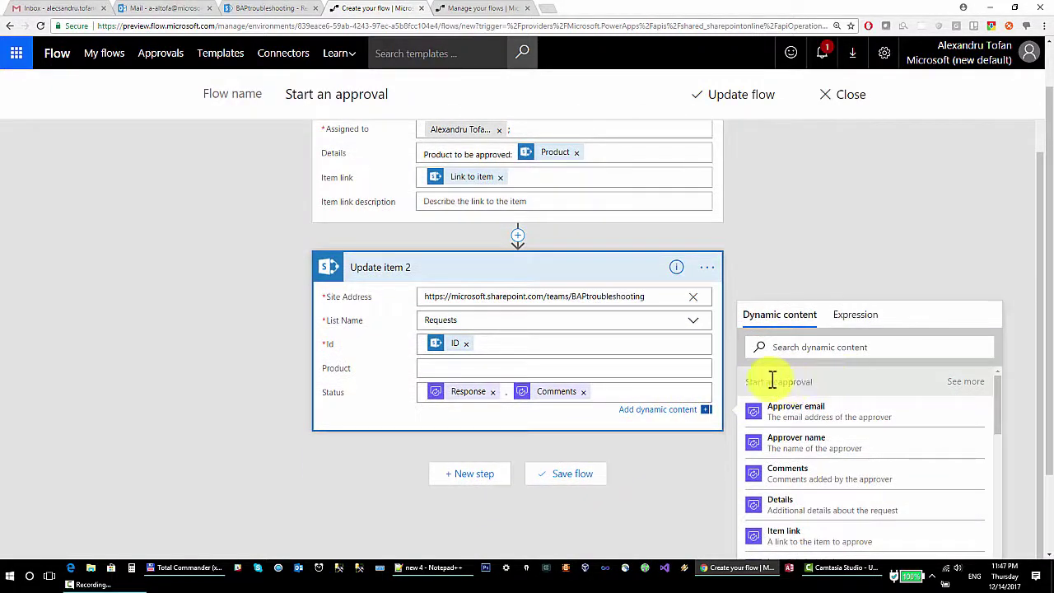
{"action": "scroll", "coordinate": [988, 354], "scroll_direction": "down", "scroll_amount": 2}
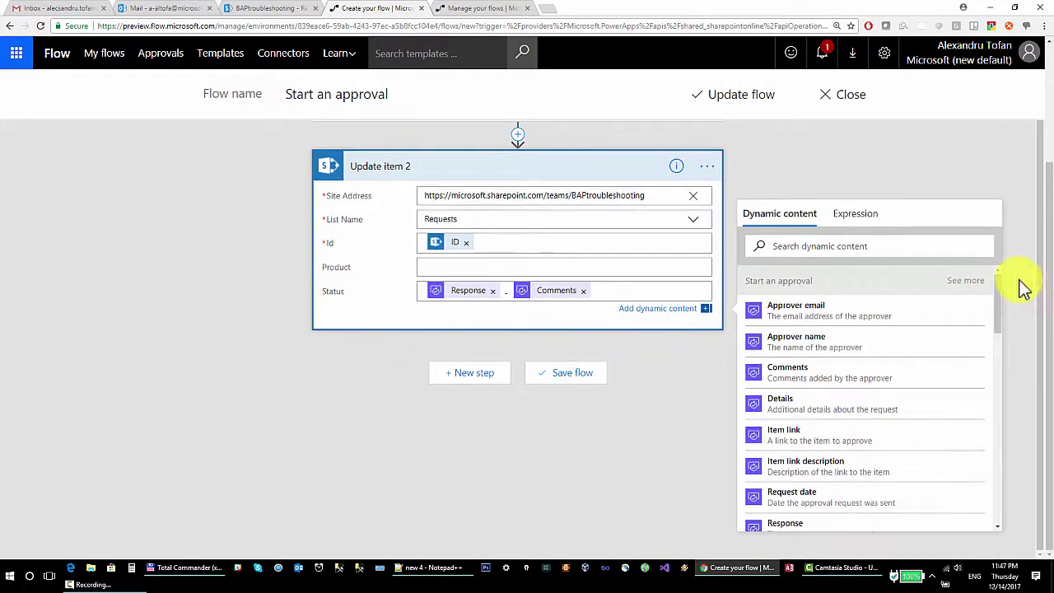
{"action": "left_click_drag", "start_coordinate": [997, 301], "coordinate": [994, 365]}
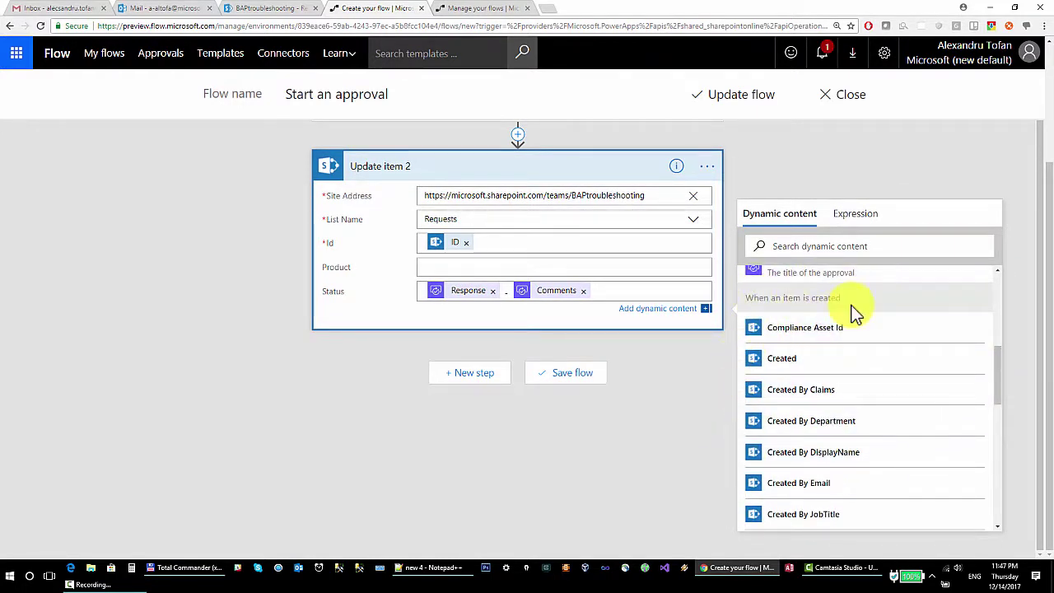
{"action": "left_click_drag", "start_coordinate": [797, 298], "coordinate": [741, 296]}
{"action": "left_click", "coordinate": [807, 299]}
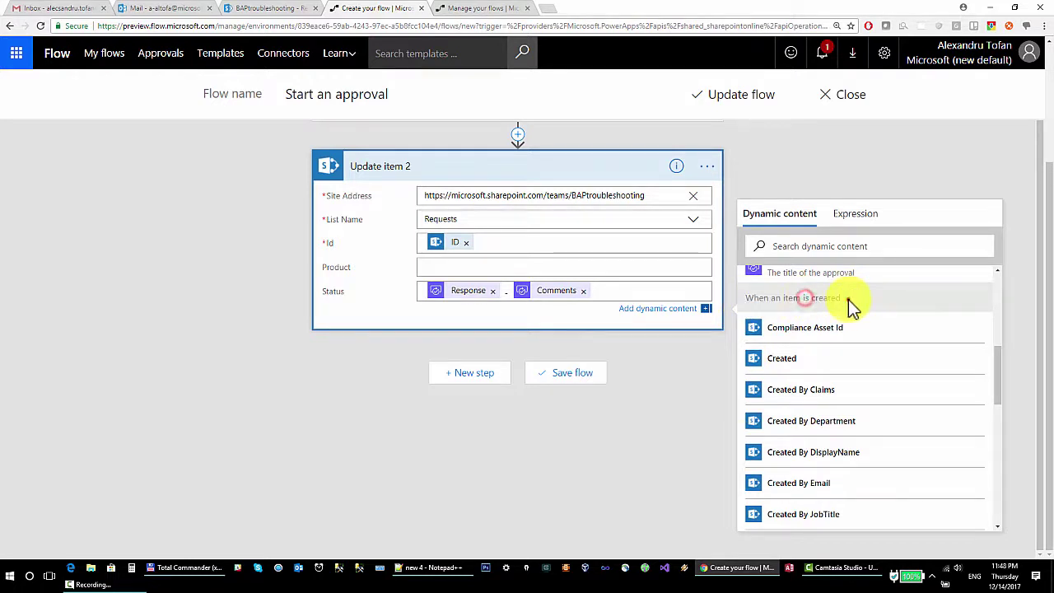
{"action": "left_click_drag", "start_coordinate": [848, 300], "coordinate": [748, 296]}
{"action": "left_click", "coordinate": [751, 298]}
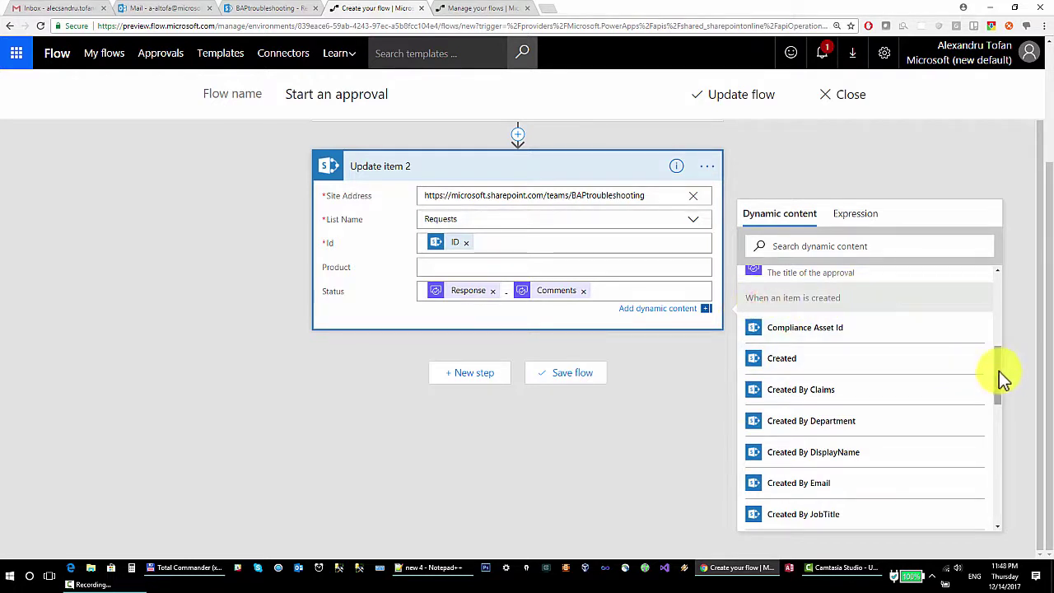
{"action": "left_click_drag", "start_coordinate": [999, 374], "coordinate": [983, 288]}
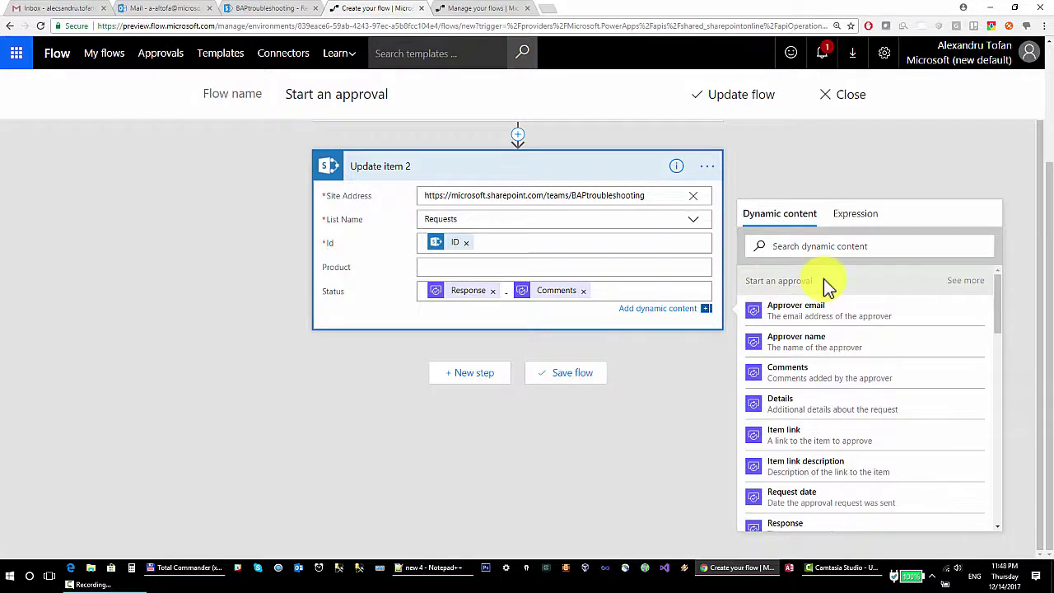
{"action": "scroll", "coordinate": [772, 195], "scroll_direction": "up", "scroll_amount": 3}
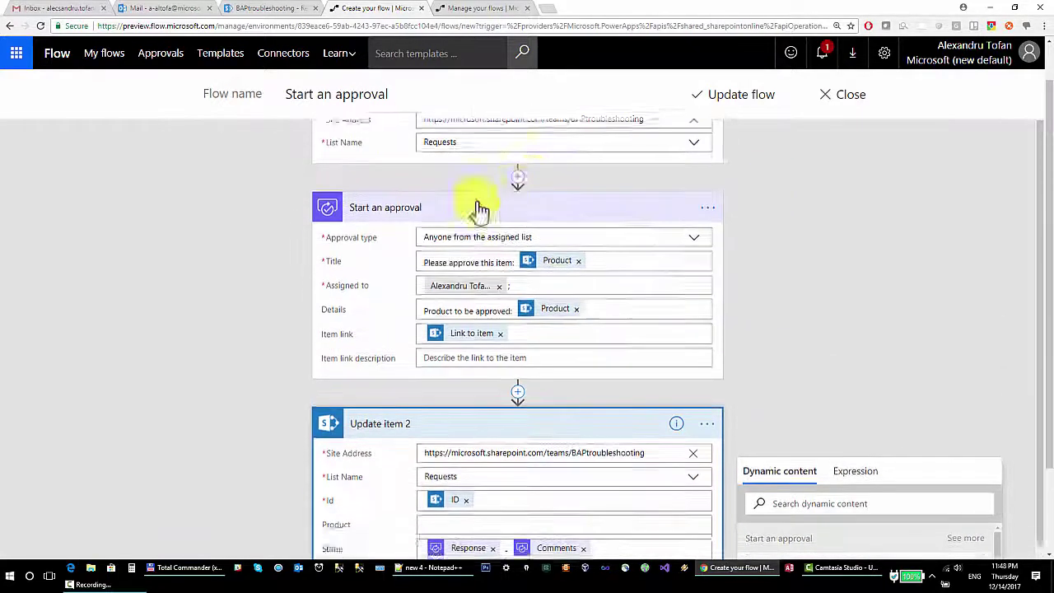
{"action": "scroll", "coordinate": [480, 211], "scroll_direction": "down", "scroll_amount": 1}
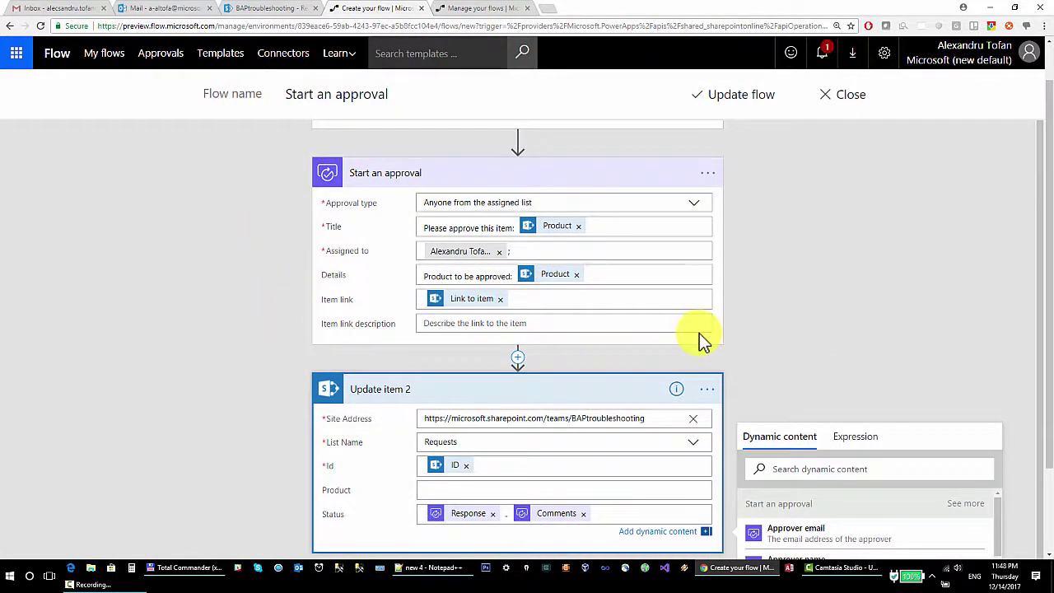
{"action": "scroll", "coordinate": [873, 252], "scroll_direction": "down", "scroll_amount": 2}
{"action": "scroll", "coordinate": [873, 252], "scroll_direction": "down", "scroll_amount": 4}
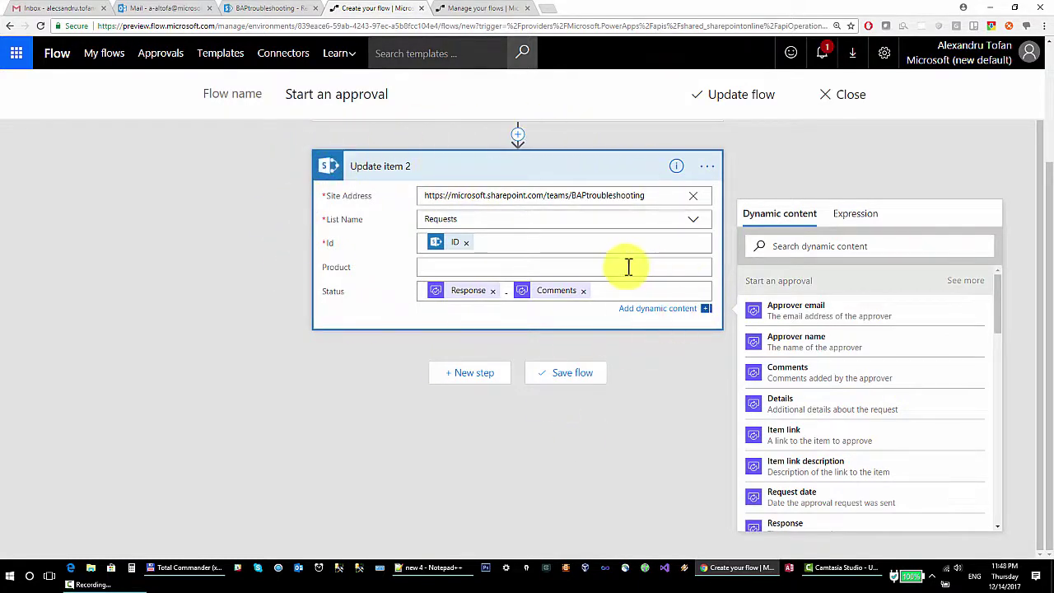
{"action": "scroll", "coordinate": [564, 374], "scroll_direction": "up", "scroll_amount": 2}
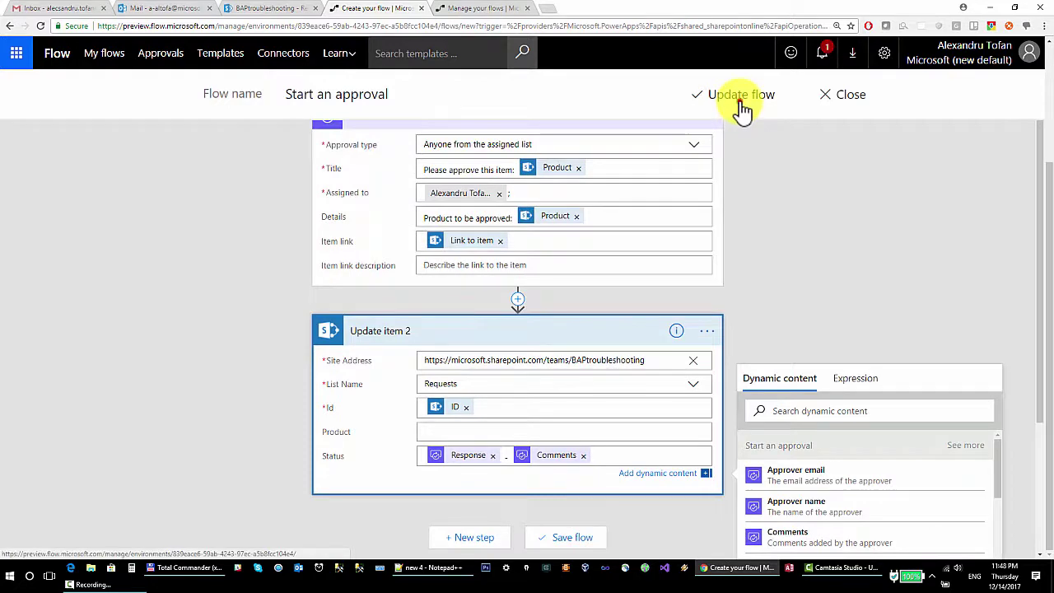
{"action": "left_click", "coordinate": [741, 96]}
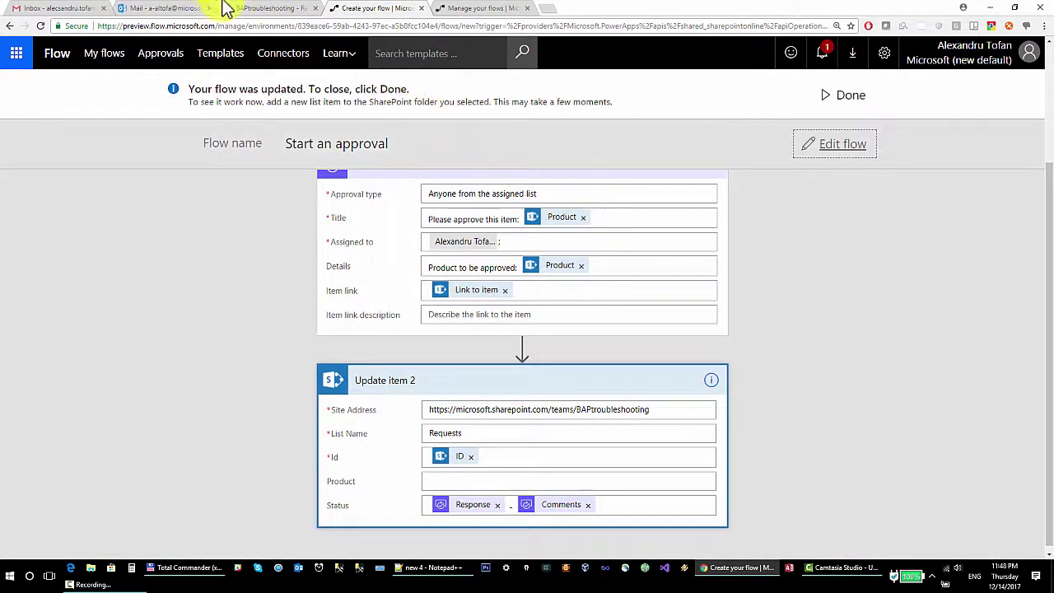
Add a new Pen item to the Requests list and save it.
{"action": "left_click", "coordinate": [258, 8]}
{"action": "left_click", "coordinate": [170, 8]}
{"action": "left_click", "coordinate": [237, 8]}
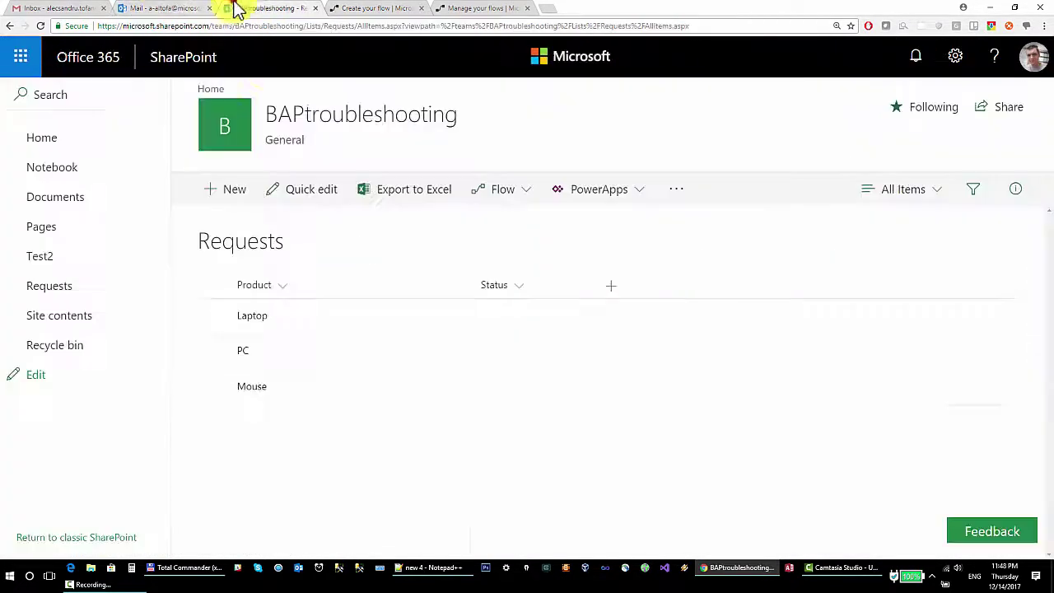
{"action": "left_click", "coordinate": [231, 188]}
{"action": "left_click", "coordinate": [608, 206]}
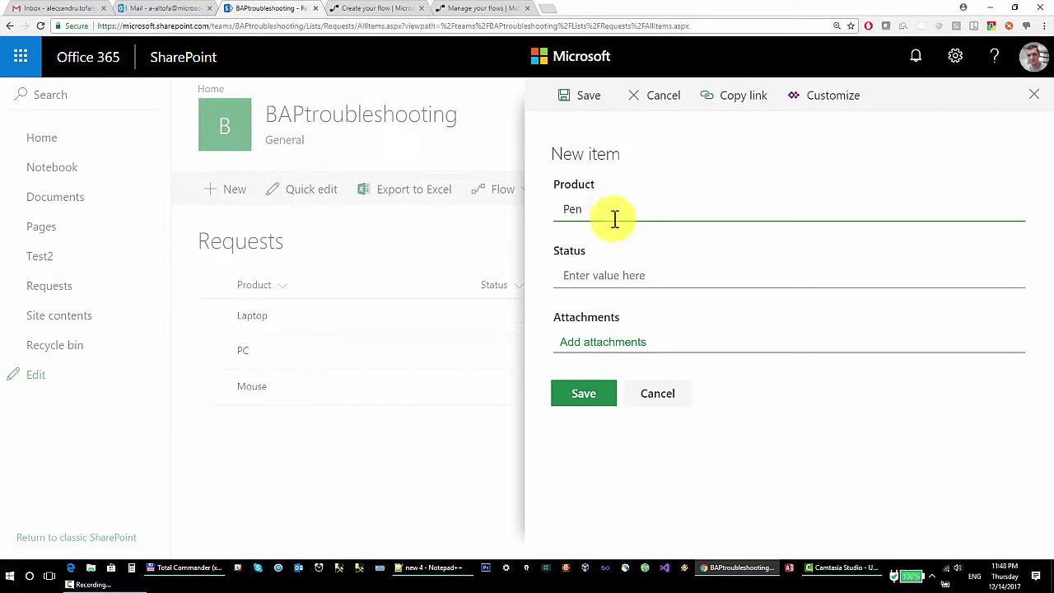
{"action": "left_click", "coordinate": [586, 396]}
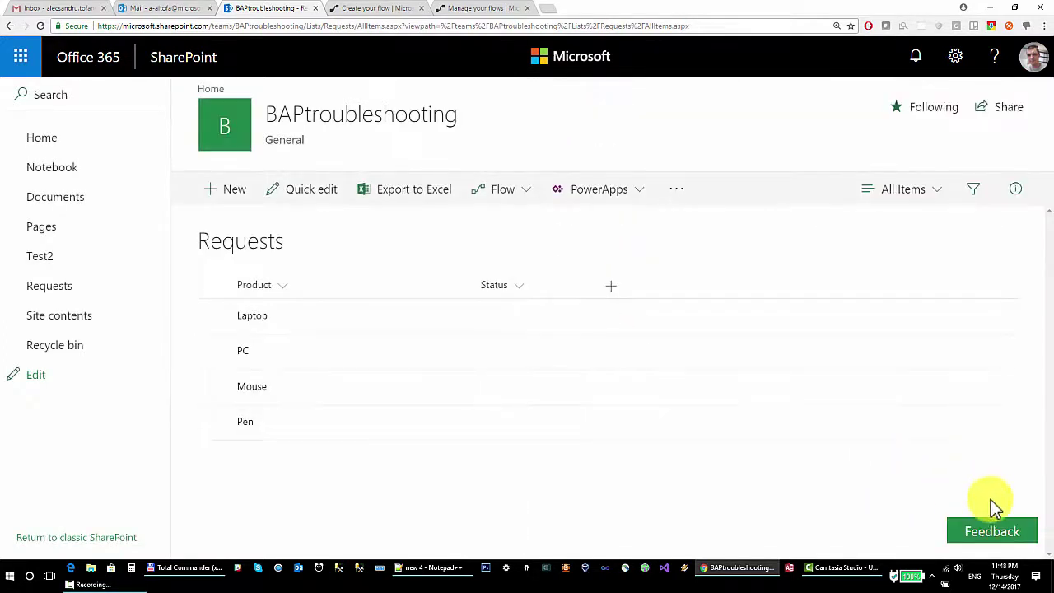
Check that the flow started running, then go to the mailbox for the approval email.
{"action": "left_click", "coordinate": [390, 8]}
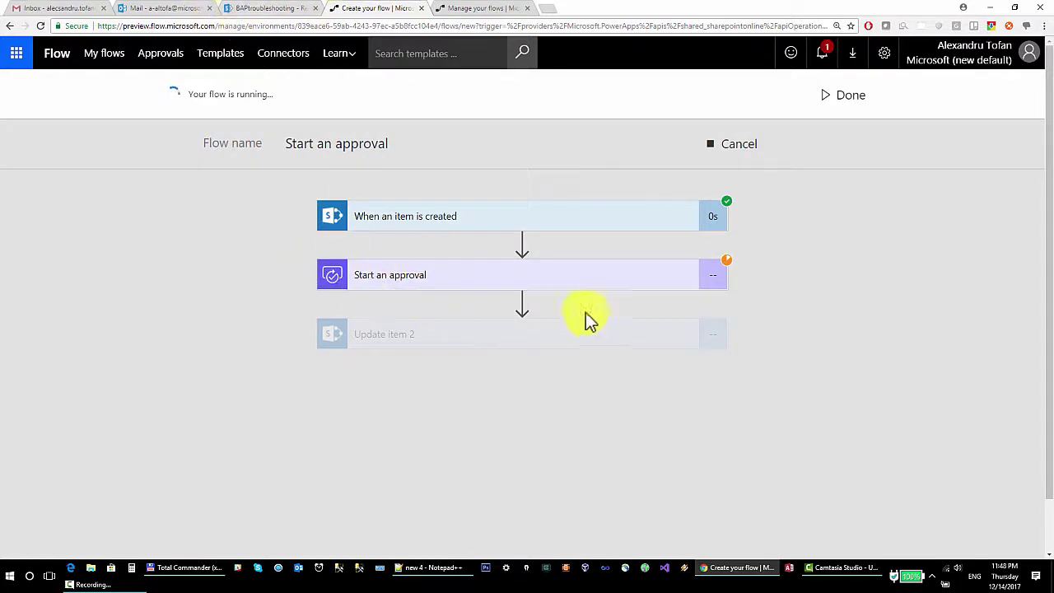
{"action": "left_click", "coordinate": [268, 9]}
{"action": "left_click", "coordinate": [177, 8]}
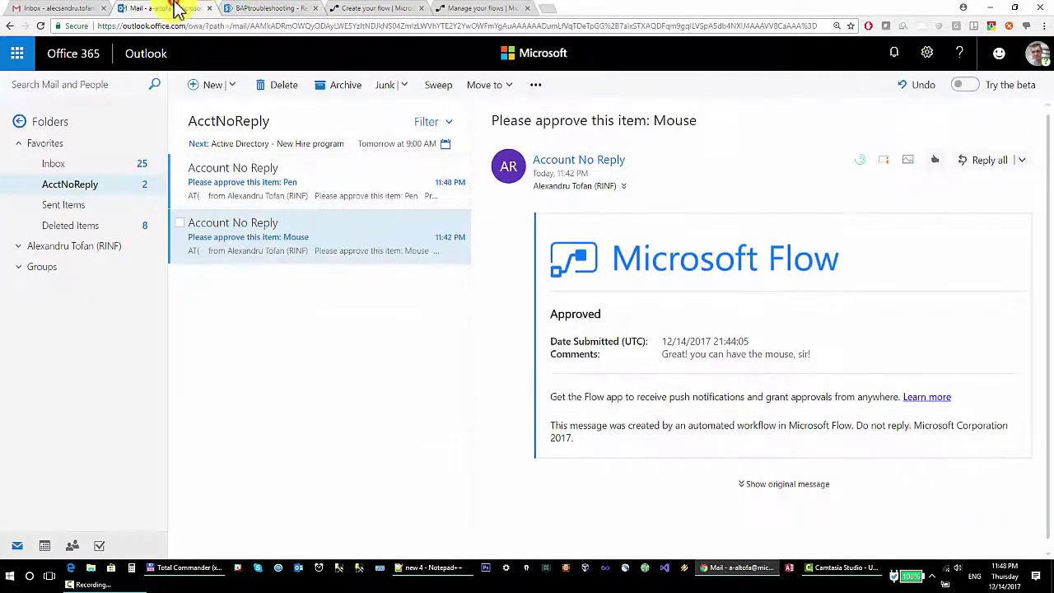
Reject the Pen approval email with the reason 'NO pen for you!'.
{"action": "left_click", "coordinate": [423, 204]}
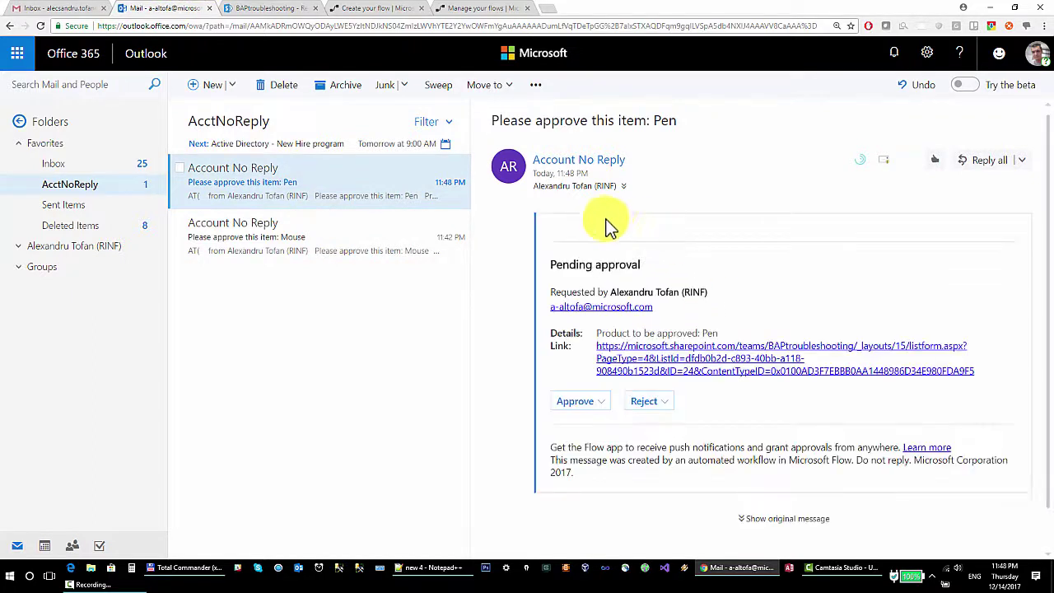
{"action": "left_click", "coordinate": [658, 440]}
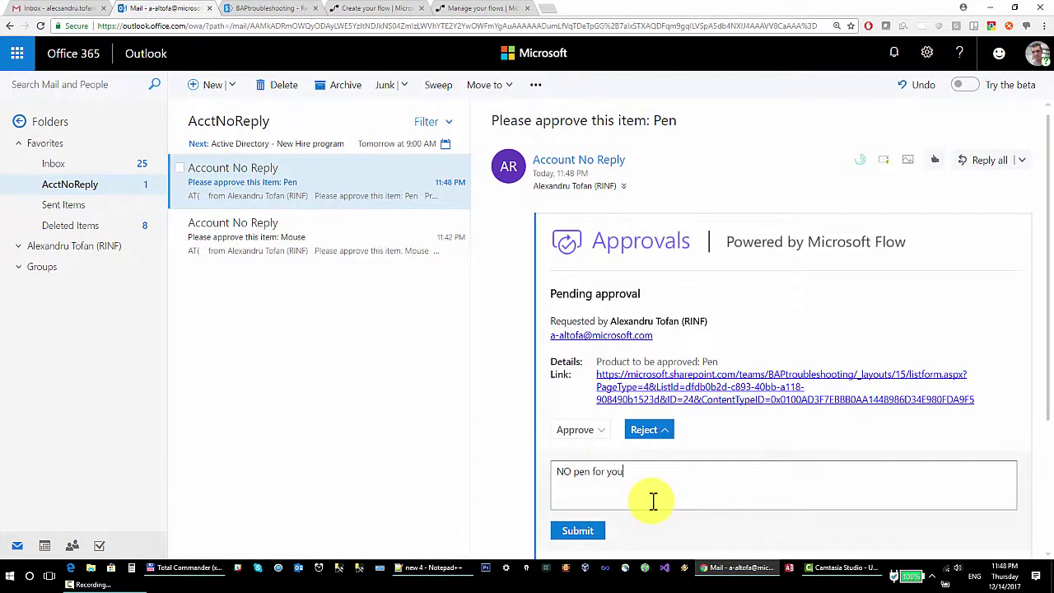
{"action": "type", "text": "NO pen for you!"}
{"action": "left_click", "coordinate": [593, 531]}
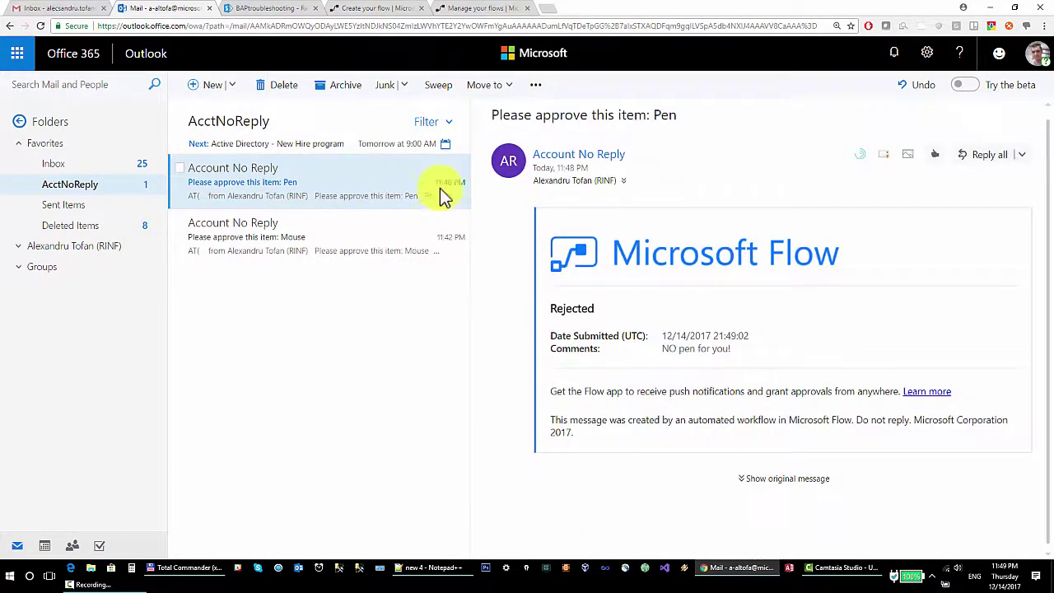
{"action": "left_click", "coordinate": [477, 9]}
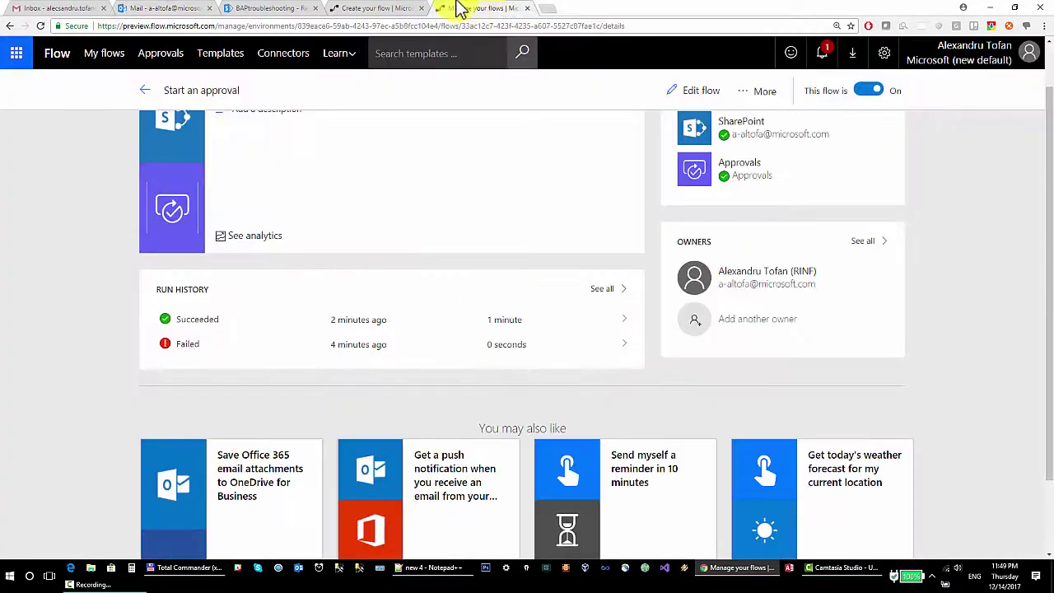
Verify Pen's Status reads 'Reject - NO pen for you!' and view the run with all three steps succeeded.
{"action": "left_click", "coordinate": [374, 8]}
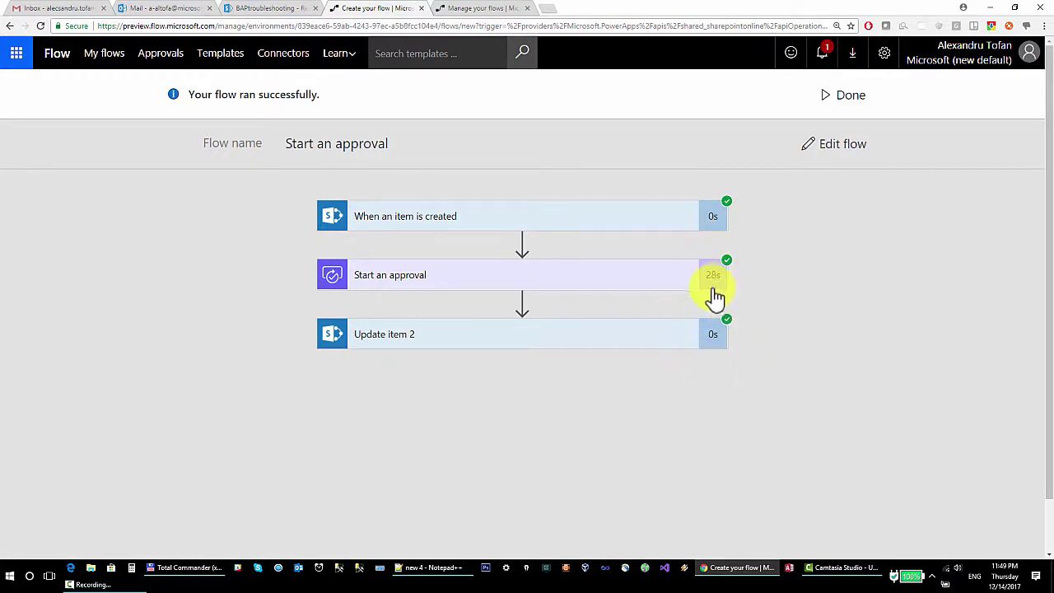
{"action": "left_click", "coordinate": [261, 8]}
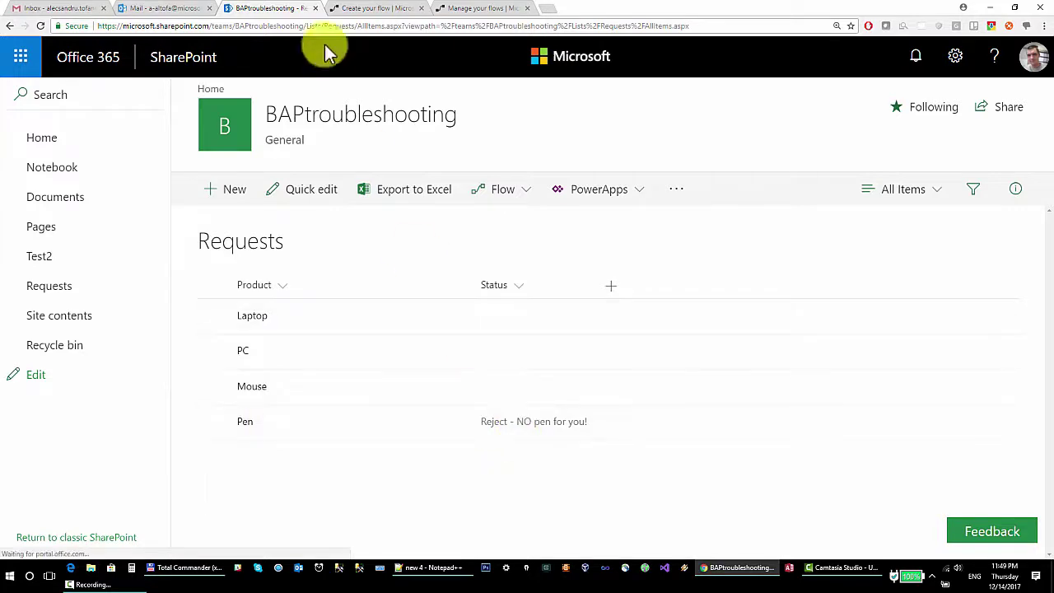
{"action": "left_click", "coordinate": [488, 9]}
{"action": "left_click", "coordinate": [377, 8]}
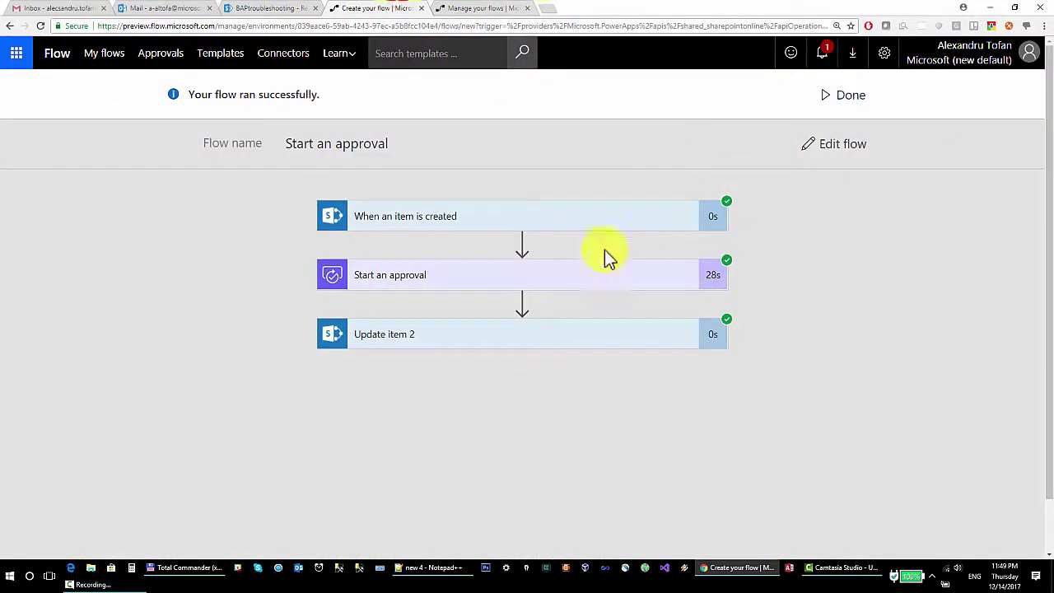
Open the flow editor and scroll through the Start an approval and Update item 2 cards.
{"action": "left_click", "coordinate": [840, 149]}
{"action": "scroll", "coordinate": [766, 214], "scroll_direction": "down", "scroll_amount": 1}
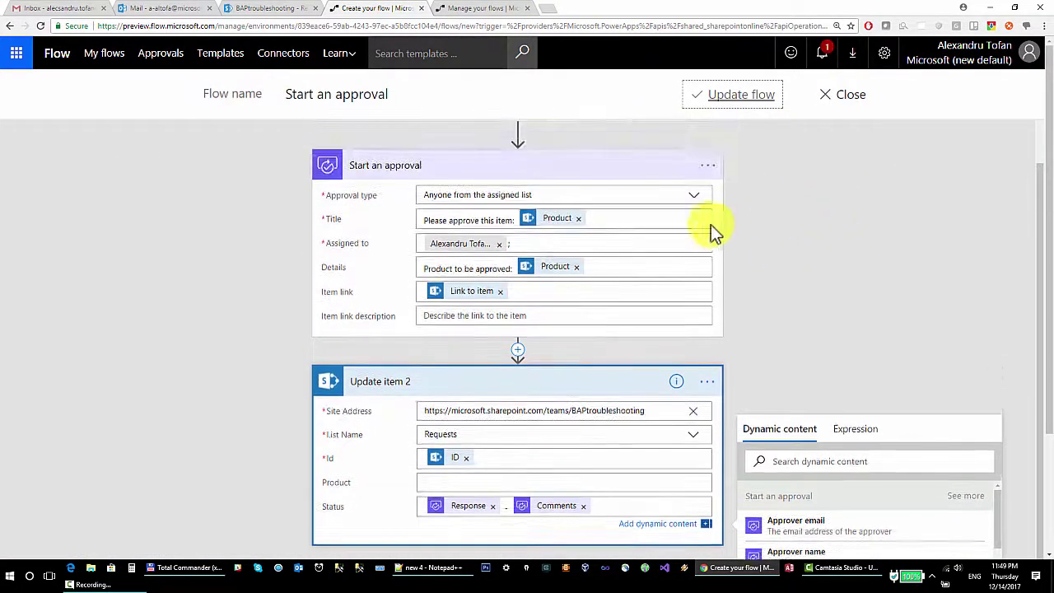
{"action": "scroll", "coordinate": [244, 219], "scroll_direction": "down", "scroll_amount": 1}
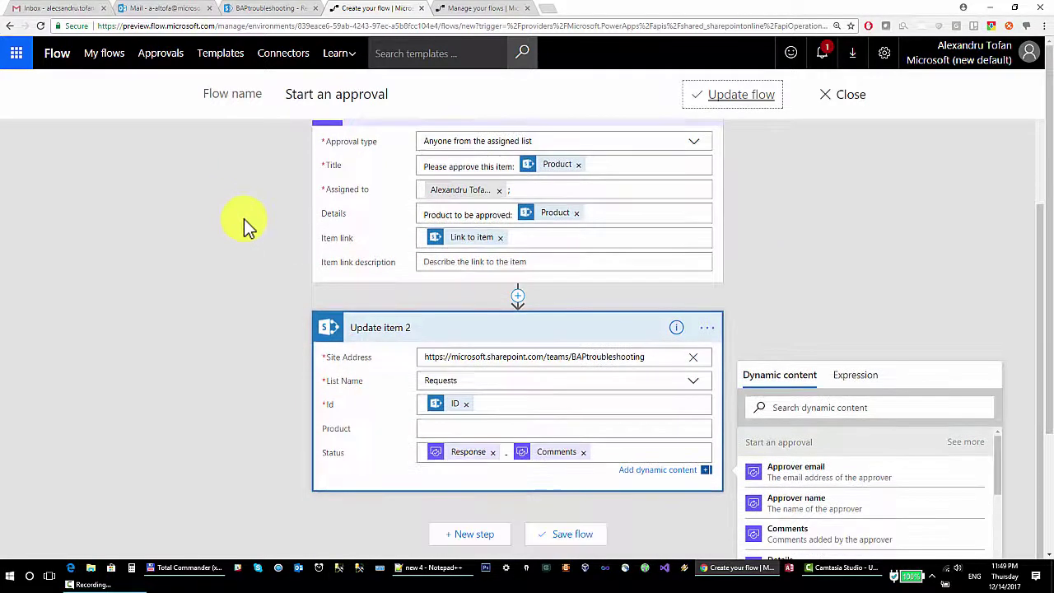
{"action": "scroll", "coordinate": [305, 228], "scroll_direction": "up", "scroll_amount": 3}
{"action": "scroll", "coordinate": [274, 150], "scroll_direction": "down", "scroll_amount": 2}
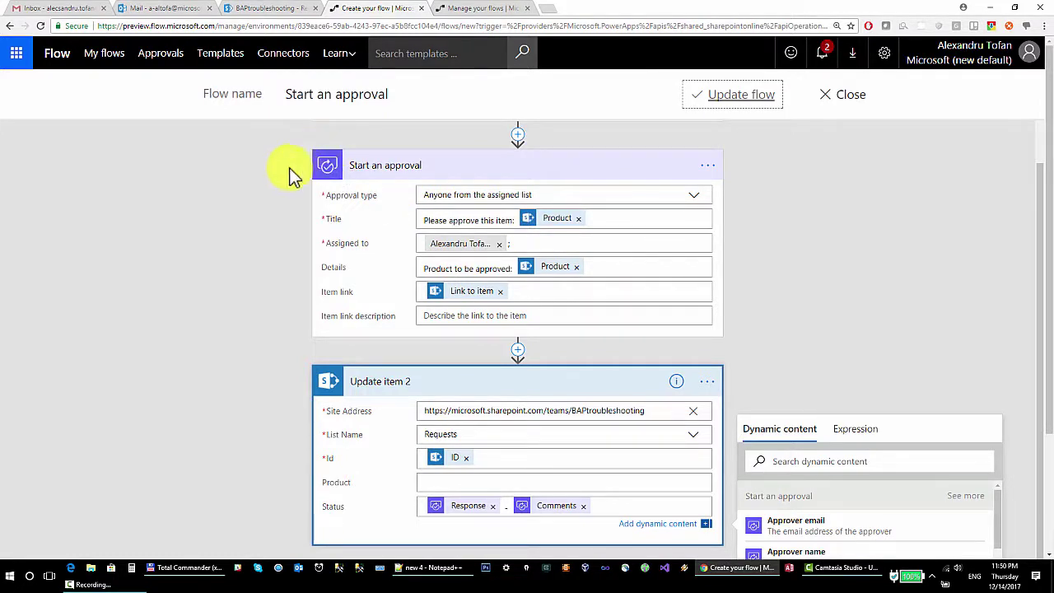
{"action": "scroll", "coordinate": [258, 193], "scroll_direction": "down", "scroll_amount": 1}
{"action": "scroll", "coordinate": [363, 216], "scroll_direction": "down", "scroll_amount": 1}
{"action": "scroll", "coordinate": [373, 223], "scroll_direction": "up", "scroll_amount": 2}
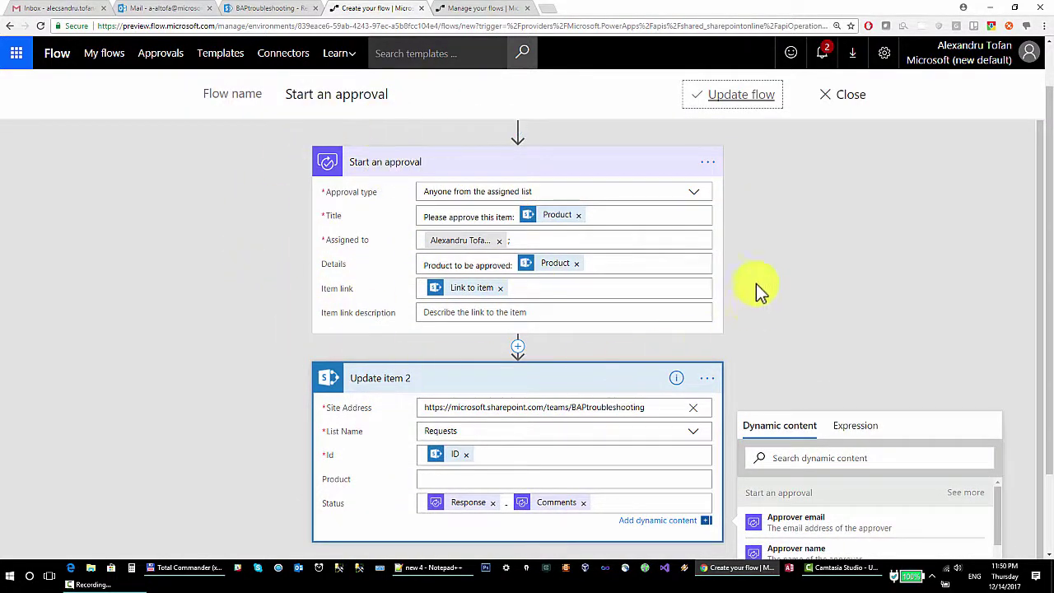
{"action": "scroll", "coordinate": [324, 196], "scroll_direction": "down", "scroll_amount": 2}
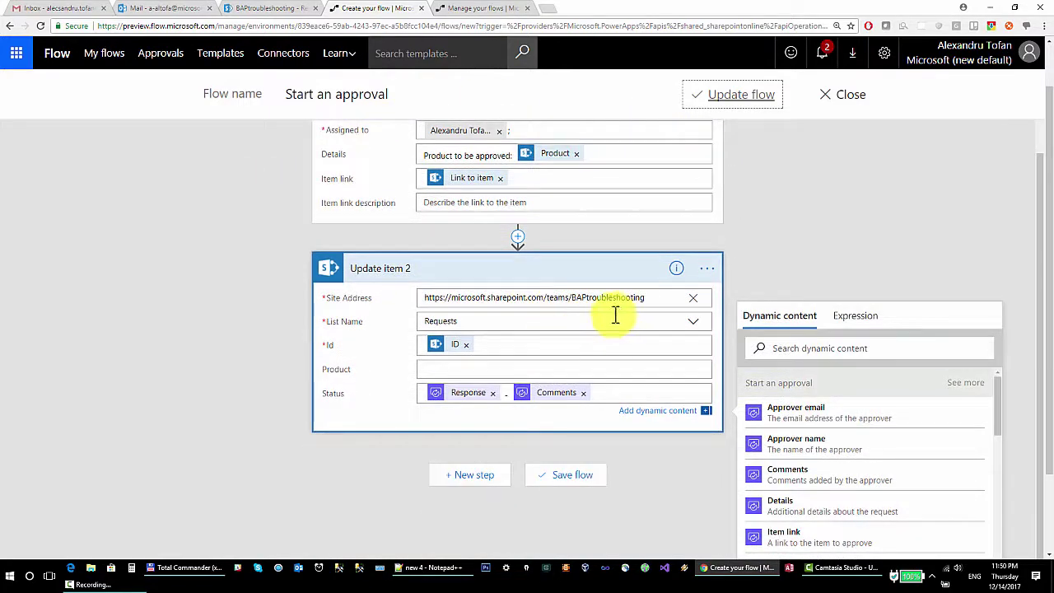
{"action": "scroll", "coordinate": [577, 280], "scroll_direction": "up", "scroll_amount": 2}
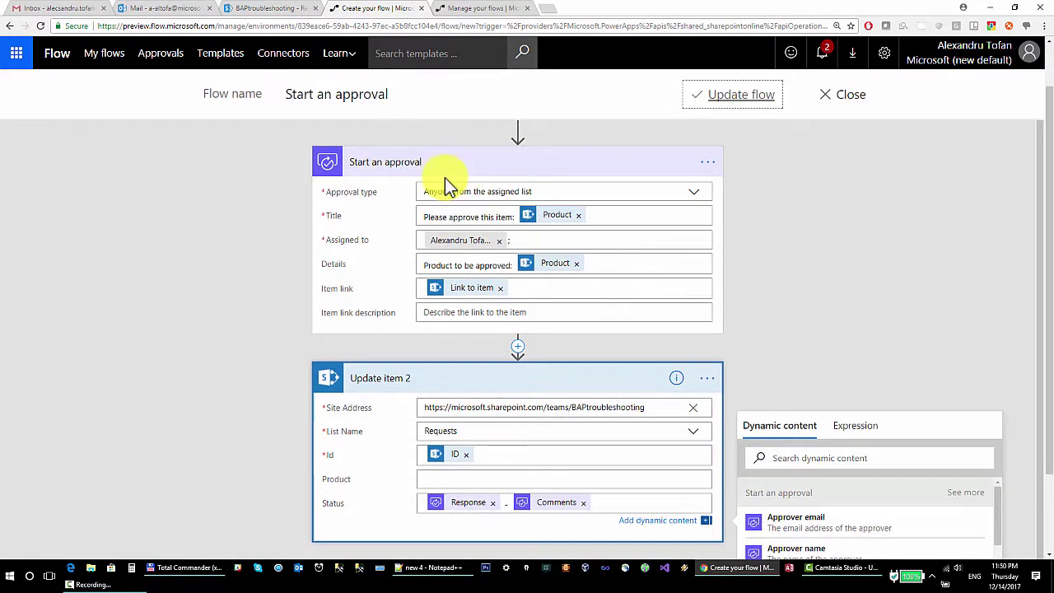
{"action": "scroll", "coordinate": [445, 178], "scroll_direction": "down", "scroll_amount": 2}
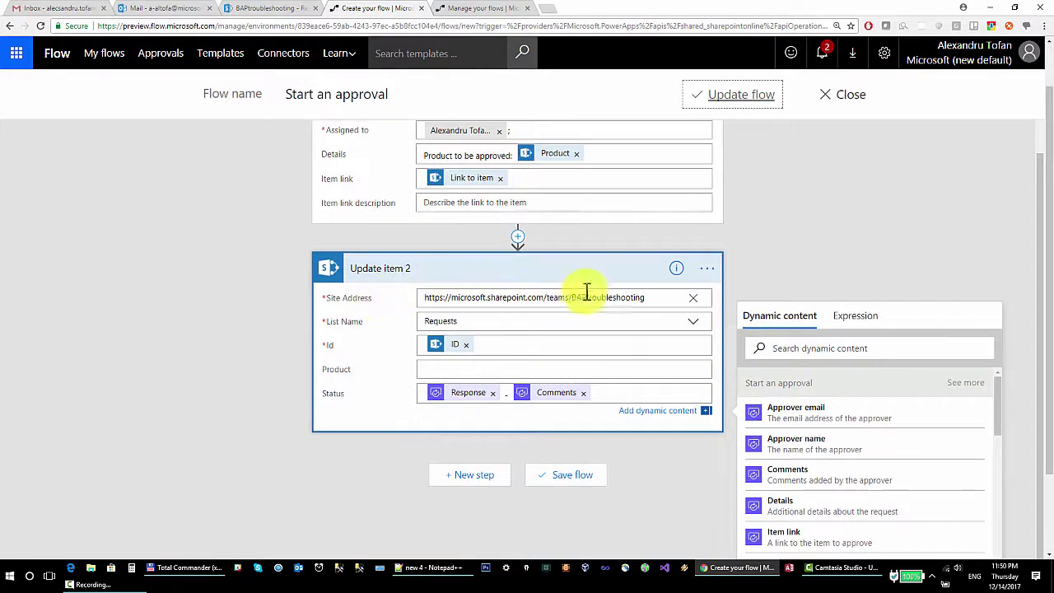
{"action": "scroll", "coordinate": [311, 239], "scroll_direction": "down", "scroll_amount": 2}
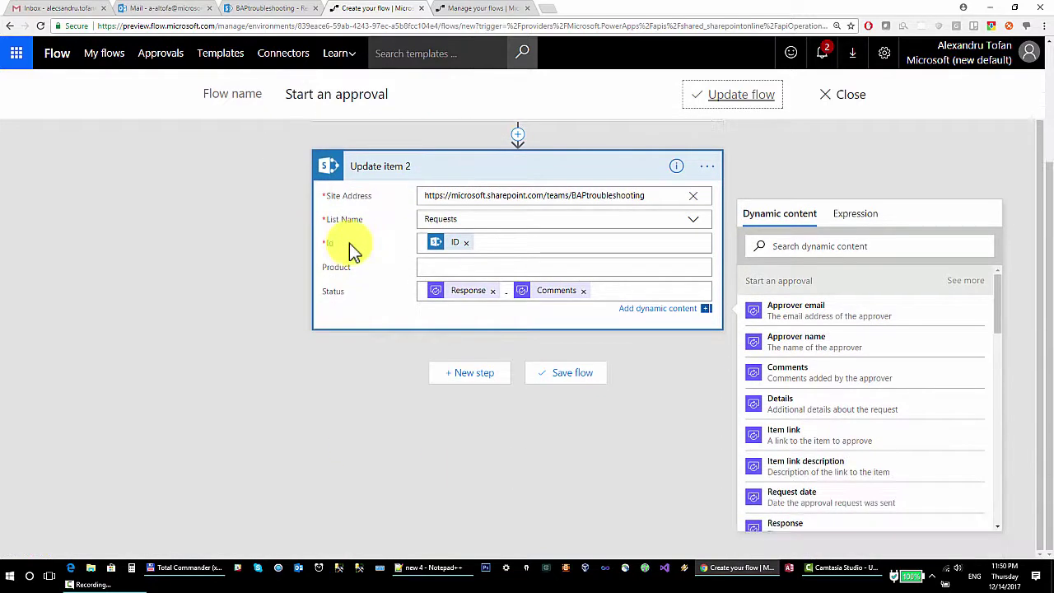
{"action": "scroll", "coordinate": [348, 246], "scroll_direction": "up", "scroll_amount": 1}
{"action": "scroll", "coordinate": [302, 189], "scroll_direction": "down", "scroll_amount": 1}
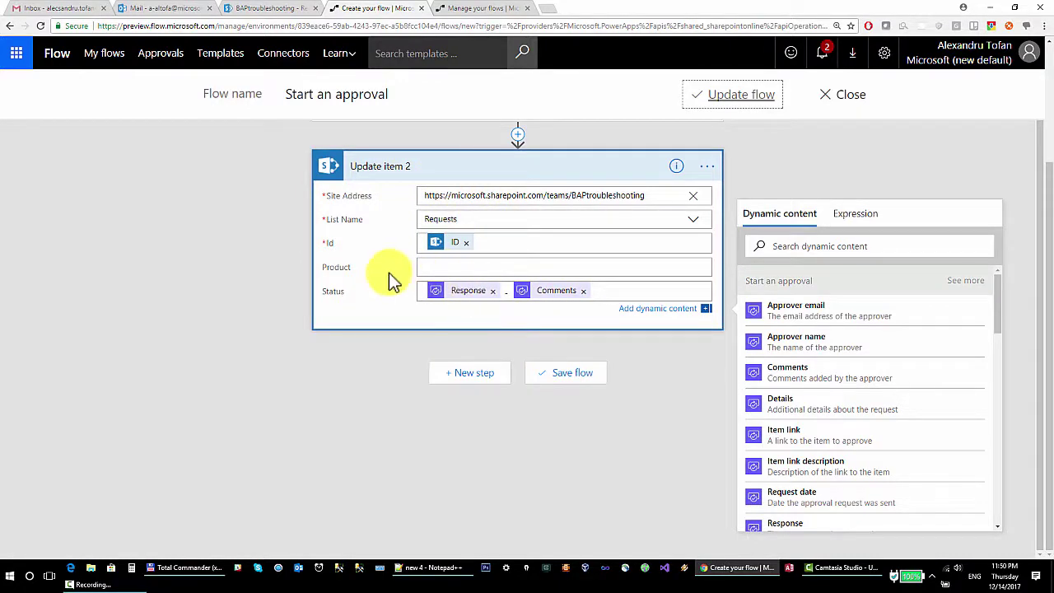
{"action": "scroll", "coordinate": [389, 278], "scroll_direction": "up", "scroll_amount": 3}
{"action": "scroll", "coordinate": [482, 157], "scroll_direction": "down", "scroll_amount": 1}
{"action": "scroll", "coordinate": [482, 156], "scroll_direction": "up", "scroll_amount": 2}
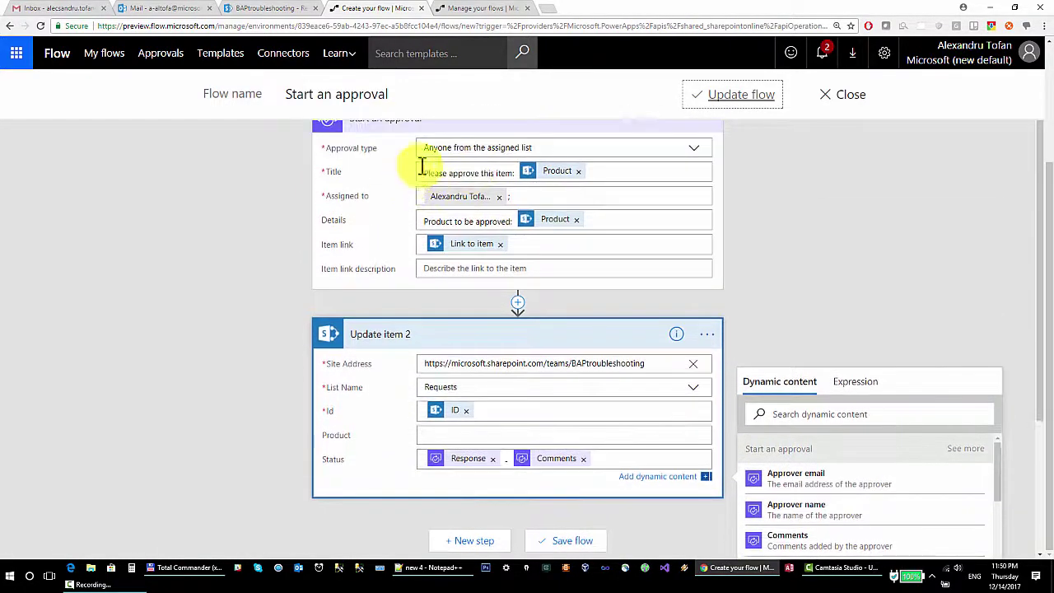
{"action": "scroll", "coordinate": [357, 184], "scroll_direction": "down", "scroll_amount": 3}
{"action": "scroll", "coordinate": [462, 284], "scroll_direction": "down", "scroll_amount": 1}
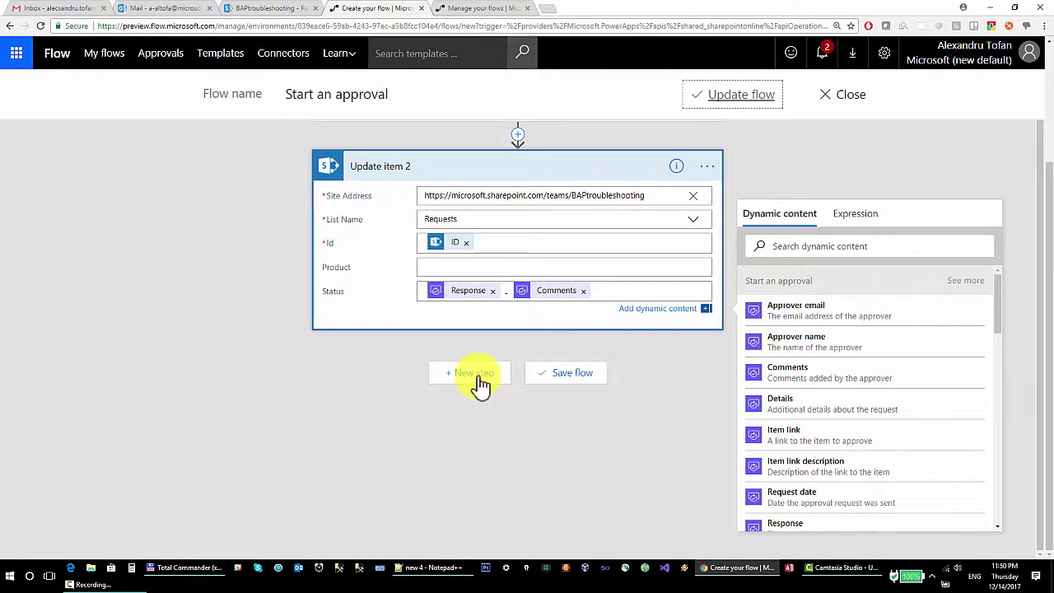
{"action": "scroll", "coordinate": [246, 347], "scroll_direction": "up", "scroll_amount": 2}
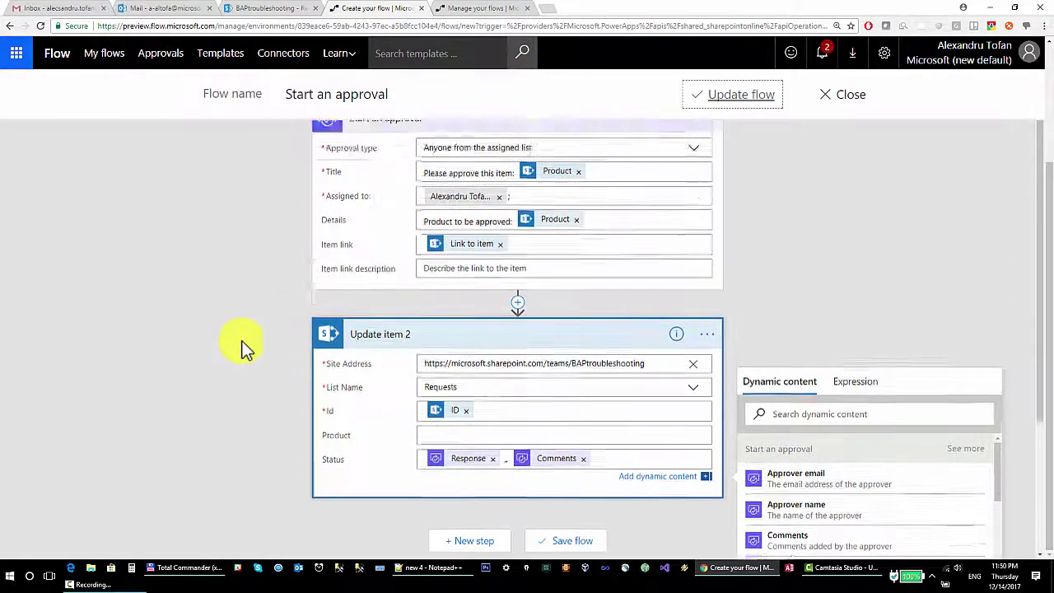
{"action": "scroll", "coordinate": [244, 344], "scroll_direction": "up", "scroll_amount": 2}
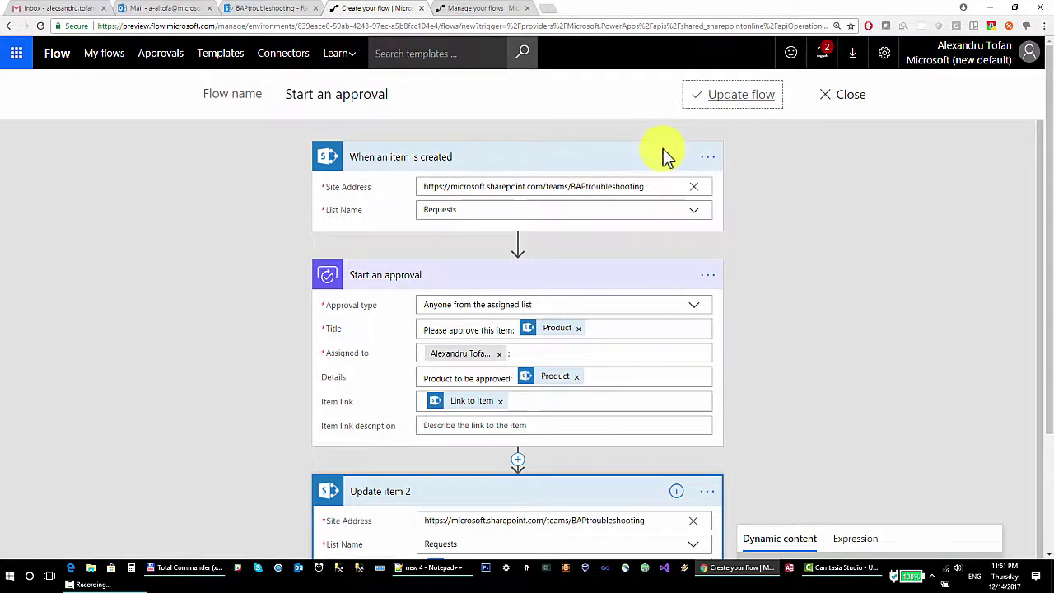
{"action": "scroll", "coordinate": [798, 198], "scroll_direction": "down", "scroll_amount": 2}
{"action": "scroll", "coordinate": [807, 206], "scroll_direction": "down", "scroll_amount": 2}
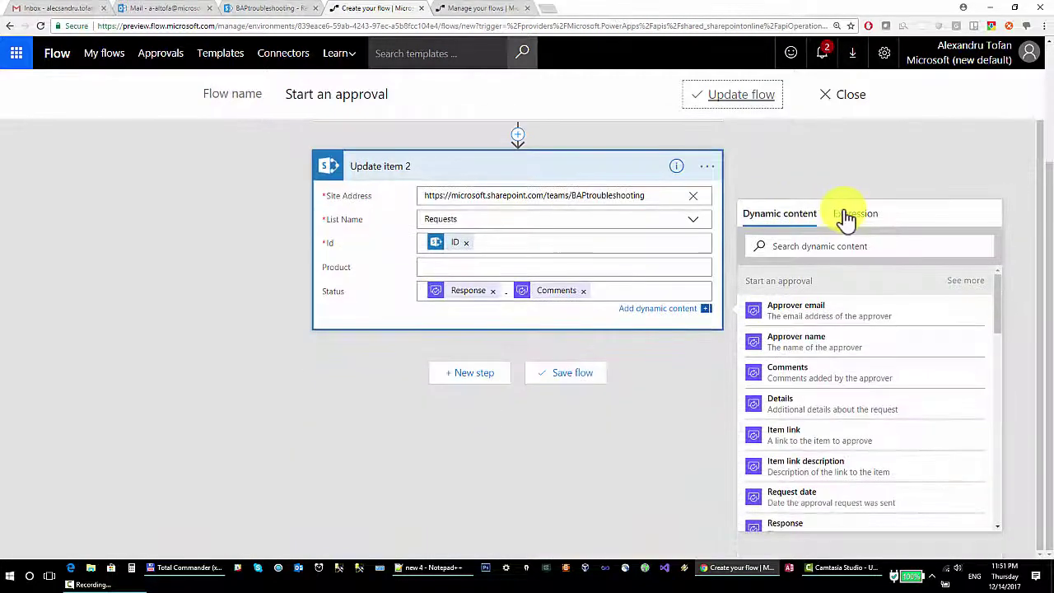